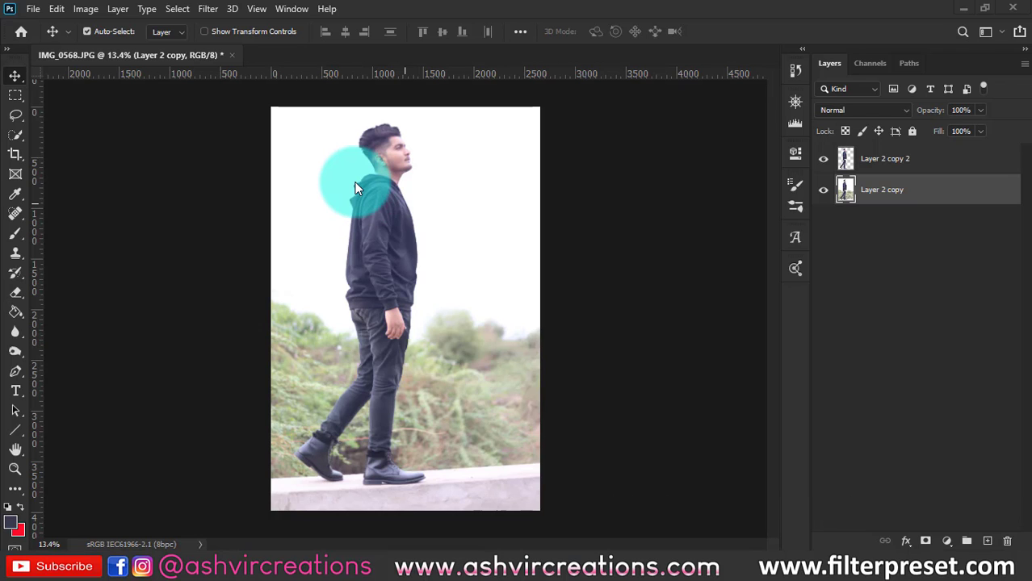
Start a crop of the photo with the 4:5 (8:10) aspect ratio.
scroll(355, 188, down, 1)
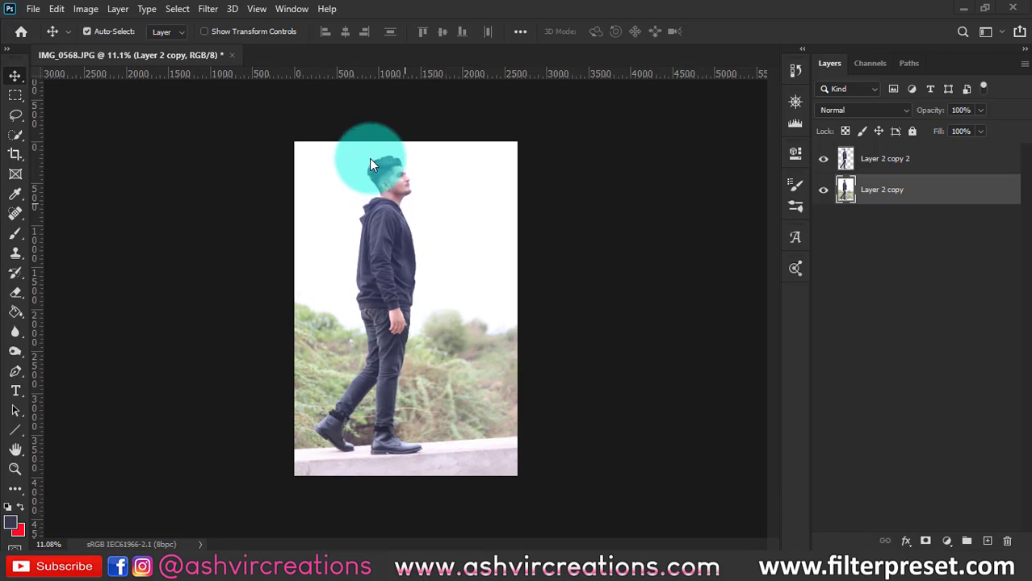
scroll(370, 150, up, 5)
scroll(371, 150, down, 2)
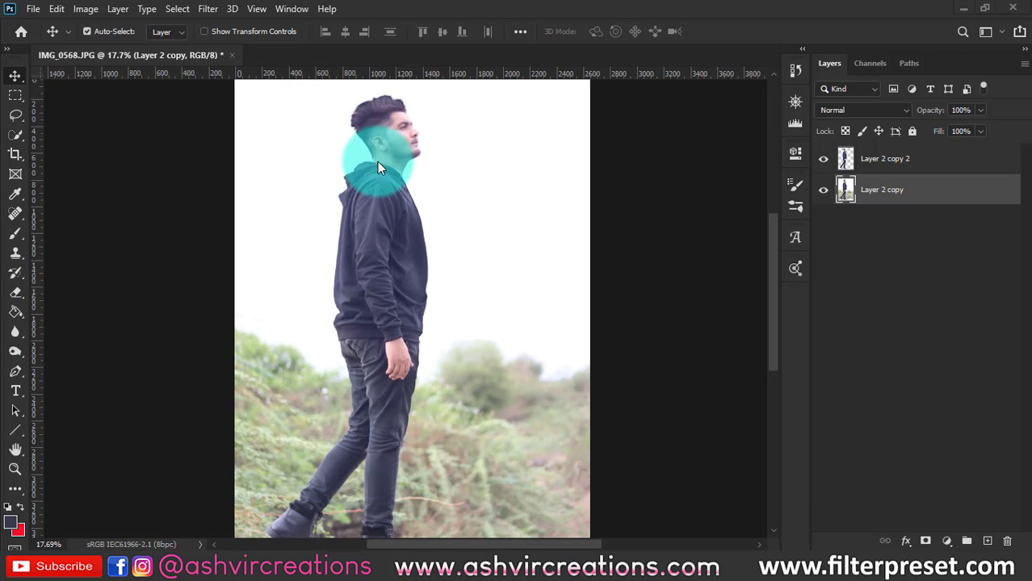
click(20, 152)
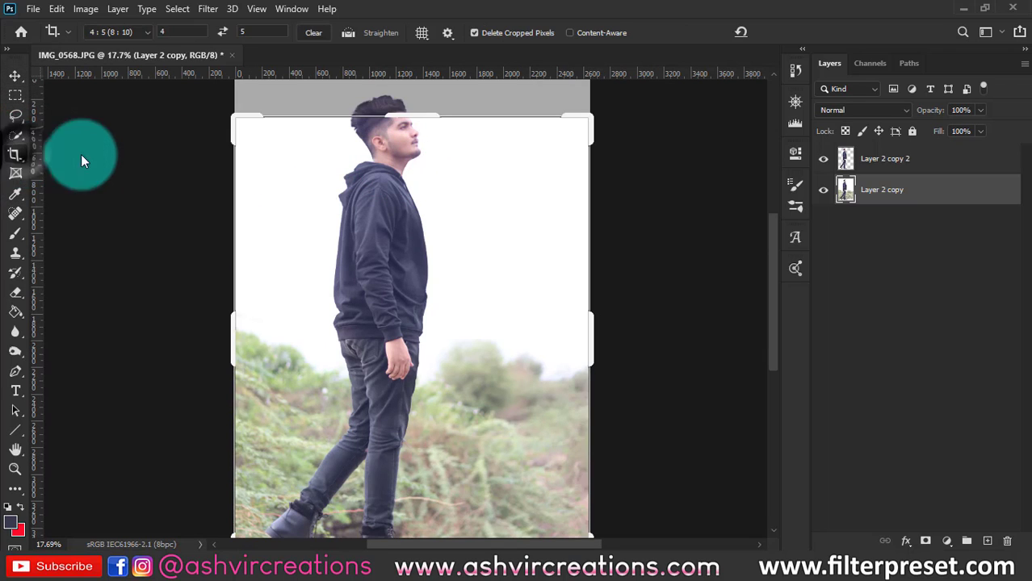
click(124, 31)
click(133, 101)
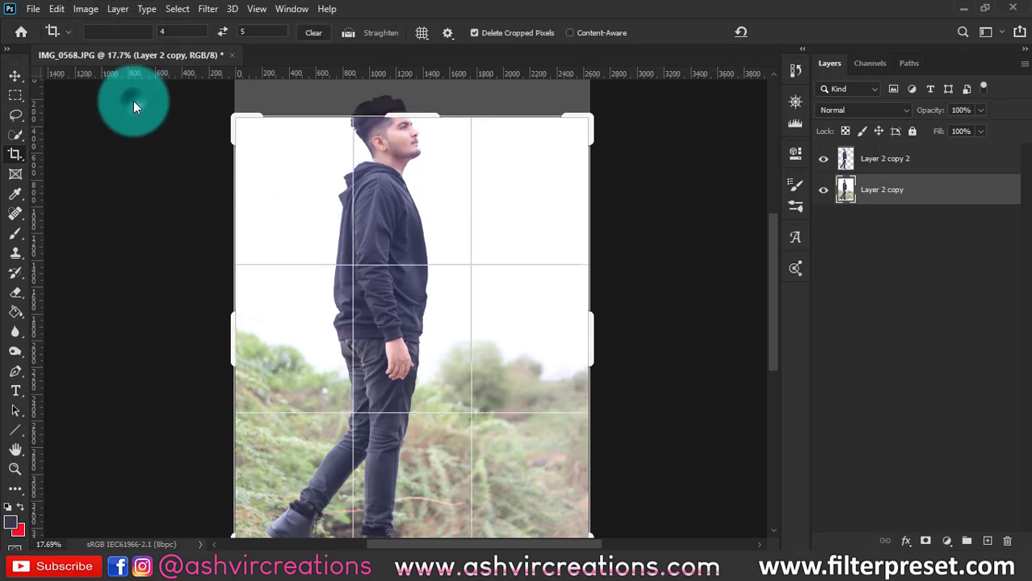
Reposition the photo and enlarge the crop frame to add empty canvas above and behind the man, and apply the crop.
click(384, 189)
drag(385, 189, 416, 276)
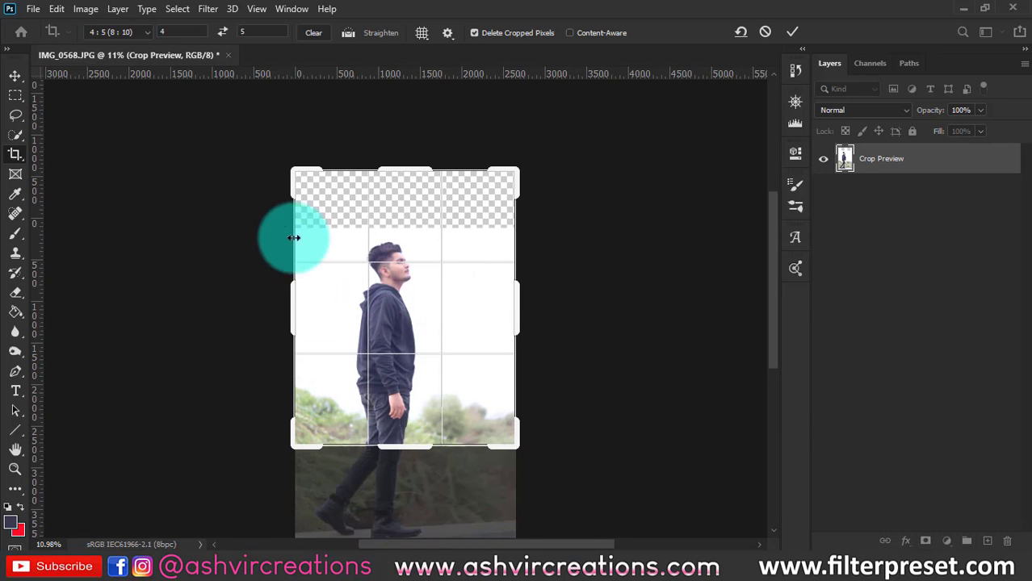
drag(391, 323, 385, 300)
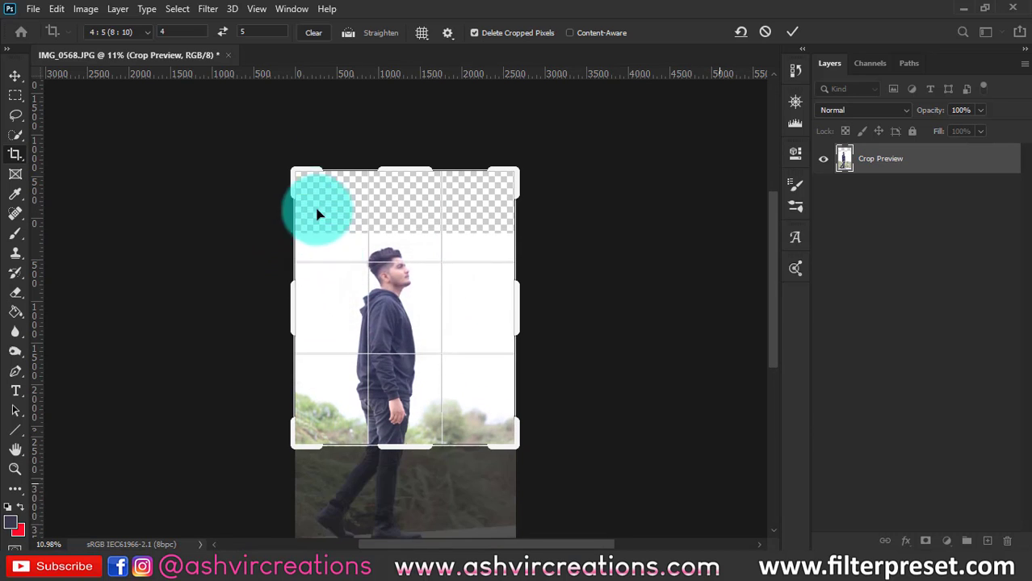
drag(297, 172, 276, 171)
scroll(359, 236, up, 1)
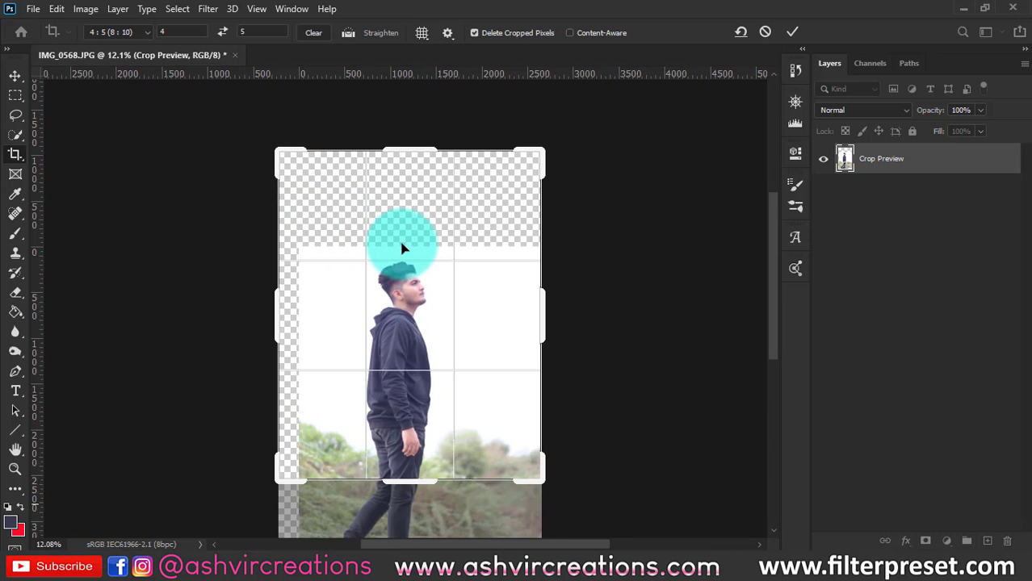
drag(408, 249, 412, 249)
click(791, 50)
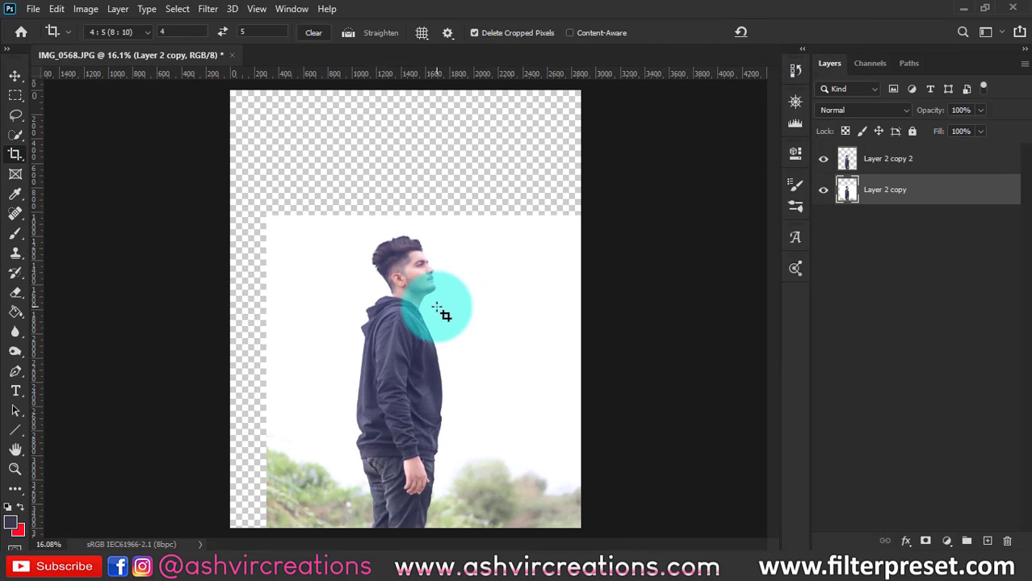
key(v)
click(33, 8)
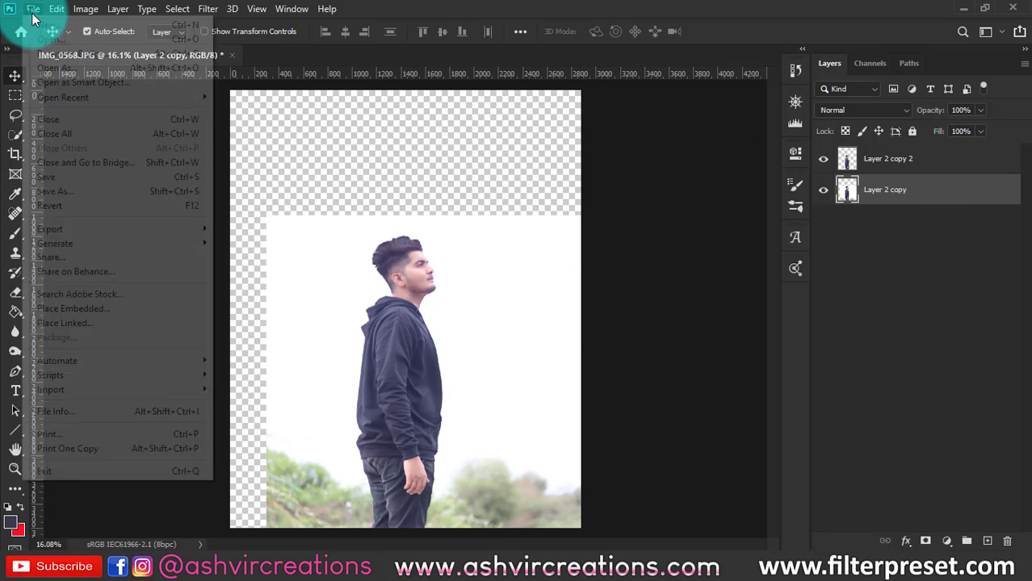
click(315, 155)
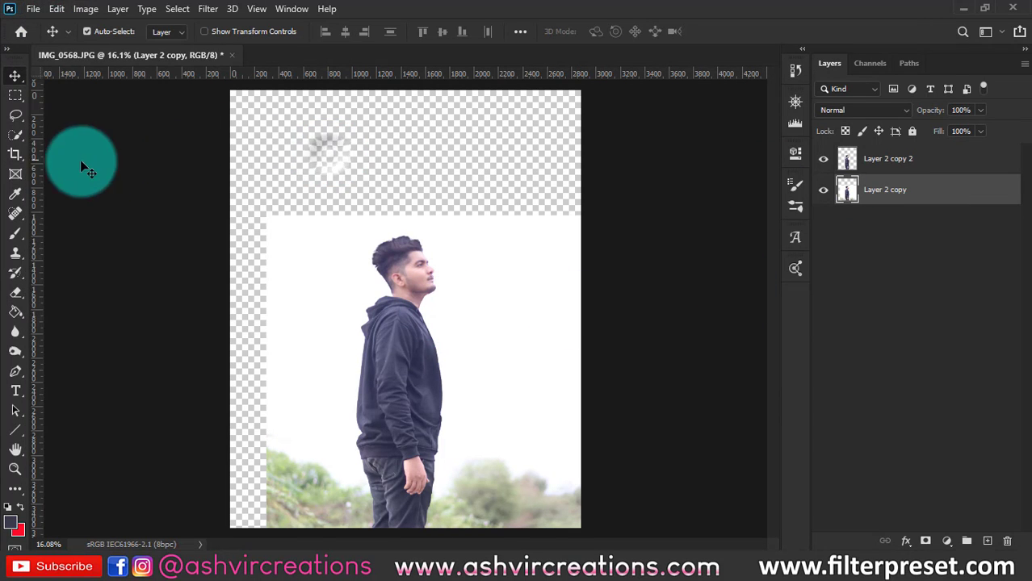
Select the man on Layer 2 copy with the Quick Selection tool and copy him to a new layer.
click(19, 139)
mouse_move(318, 299)
mouse_down()
mouse_move(404, 341)
mouse_move(394, 380)
mouse_move(405, 512)
mouse_move(395, 248)
mouse_move(406, 257)
mouse_move(393, 259)
mouse_move(401, 327)
mouse_up()
right_click(402, 330)
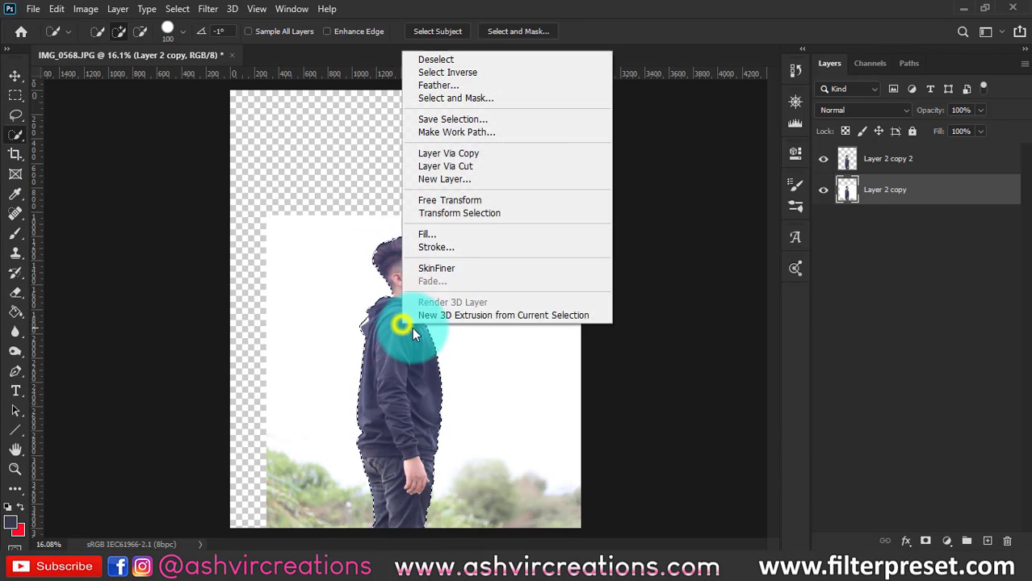
click(473, 152)
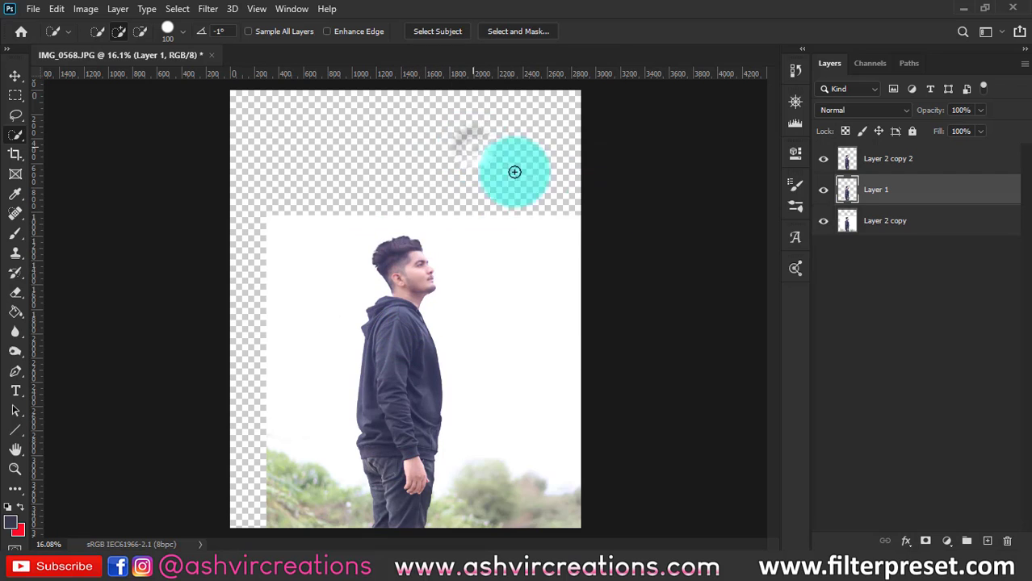
Hide the original photo layer (Layer 2 copy) and open the background image g.jpg from the Desktop.
click(823, 223)
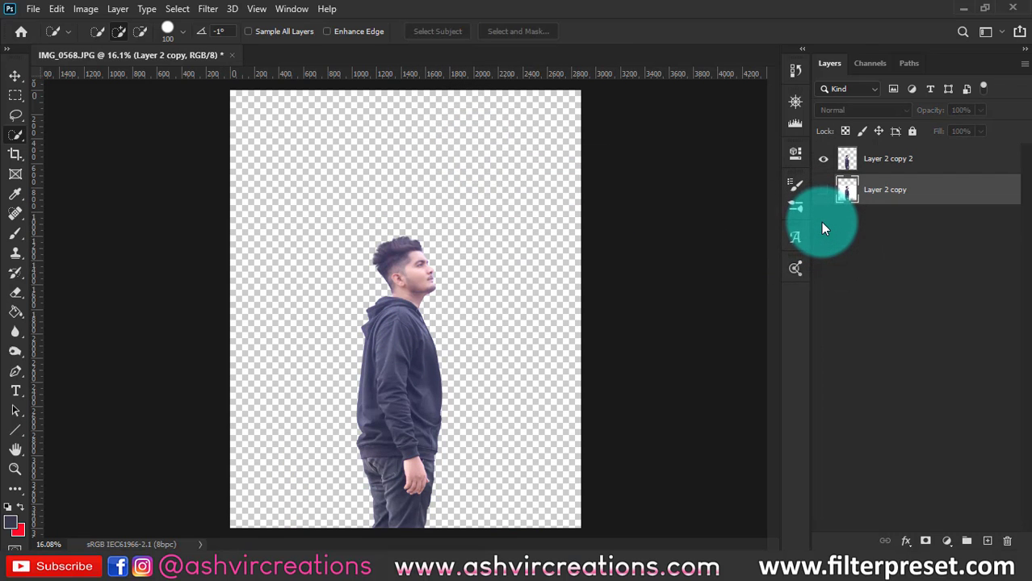
key(v)
click(32, 8)
click(39, 32)
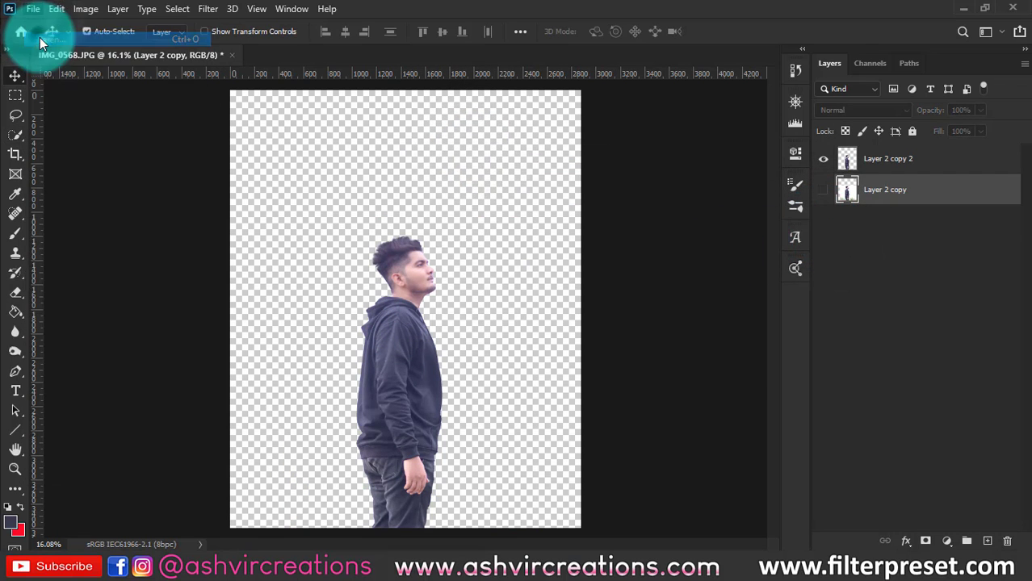
scroll(634, 211, down, 3)
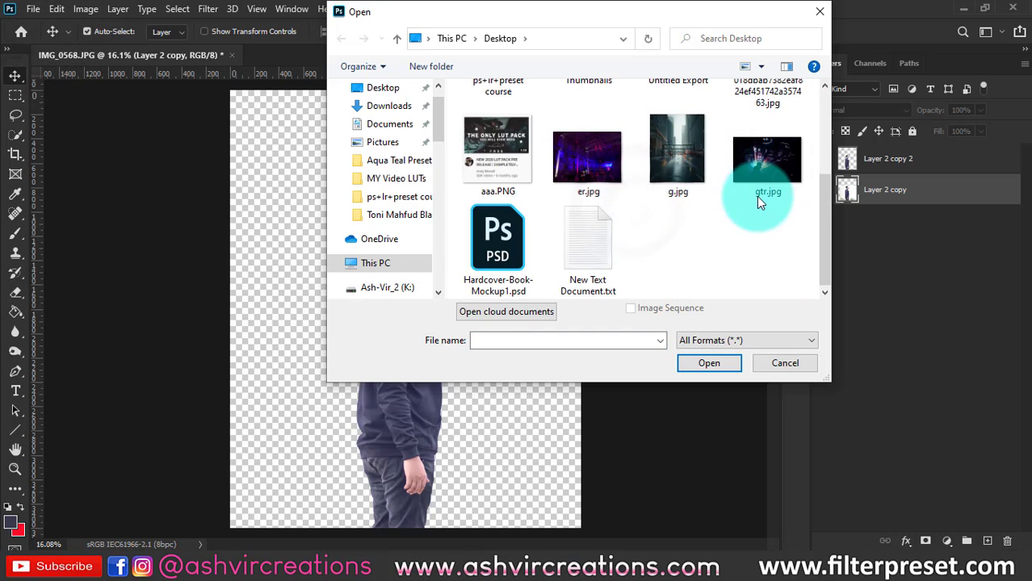
double_click(681, 165)
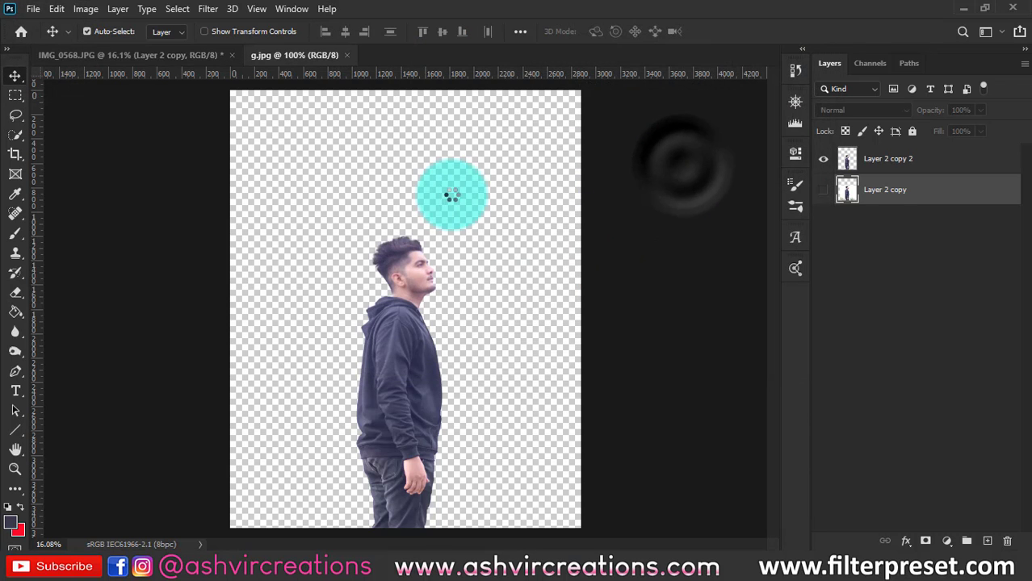
Bring the city street image in behind the man, scale it to about 127%, and move it down so it fills the canvas.
drag(468, 191, 461, 324)
key(ctrl+t)
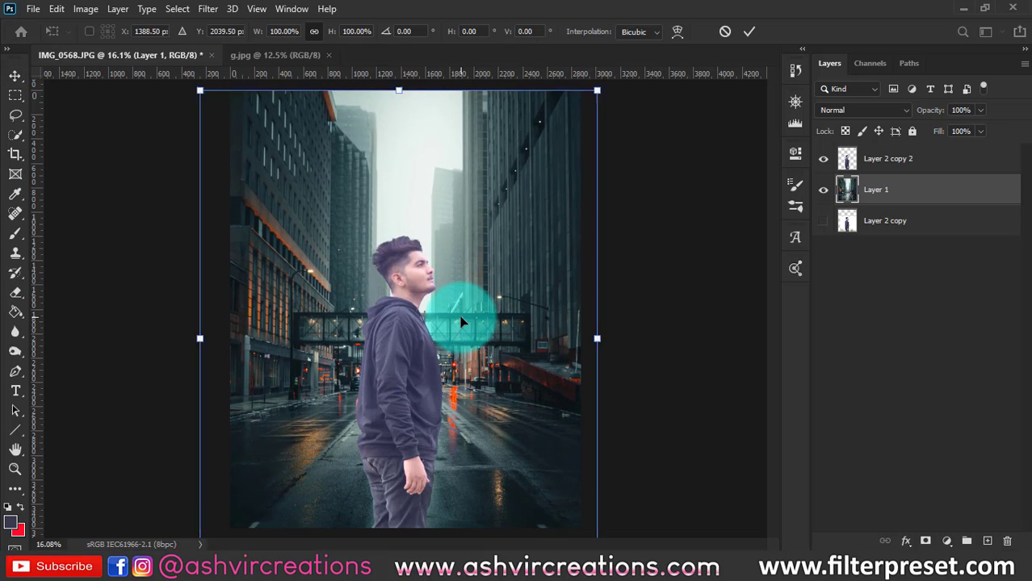
key(ctrl+0)
drag(513, 464, 543, 502)
drag(454, 273, 451, 304)
scroll(450, 281, up, 5)
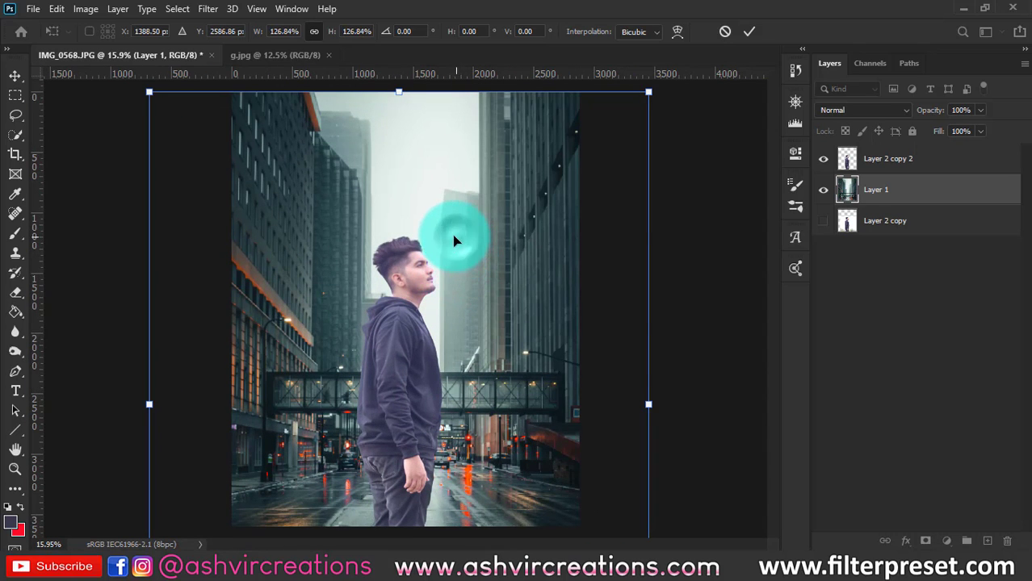
key(Return)
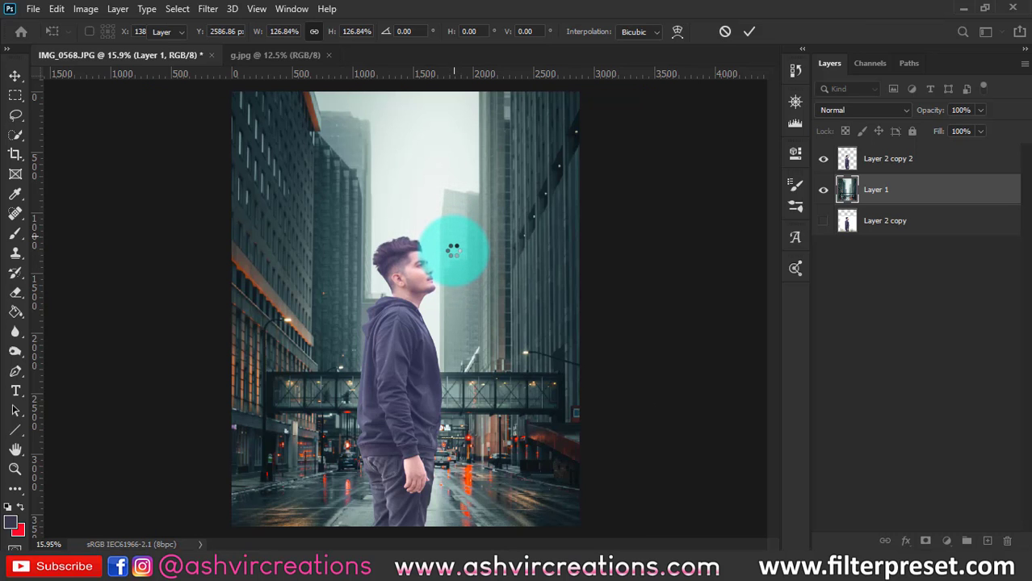
Darken the man's layer with Levels by setting the black input level to 29, comparing before and after, and apply the adjustment.
scroll(454, 251, up, 3)
scroll(454, 252, down, 5)
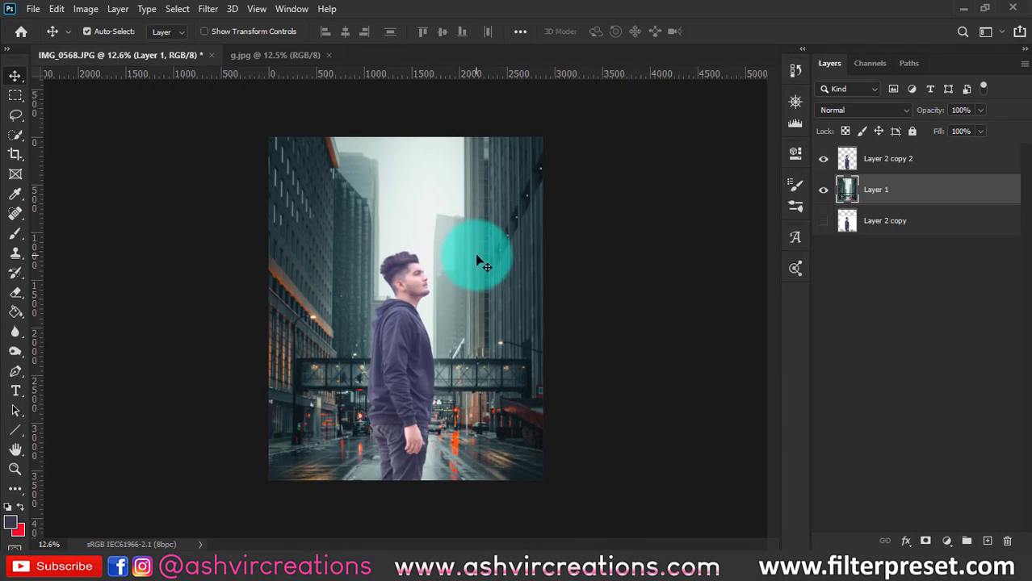
scroll(485, 323, up, 1)
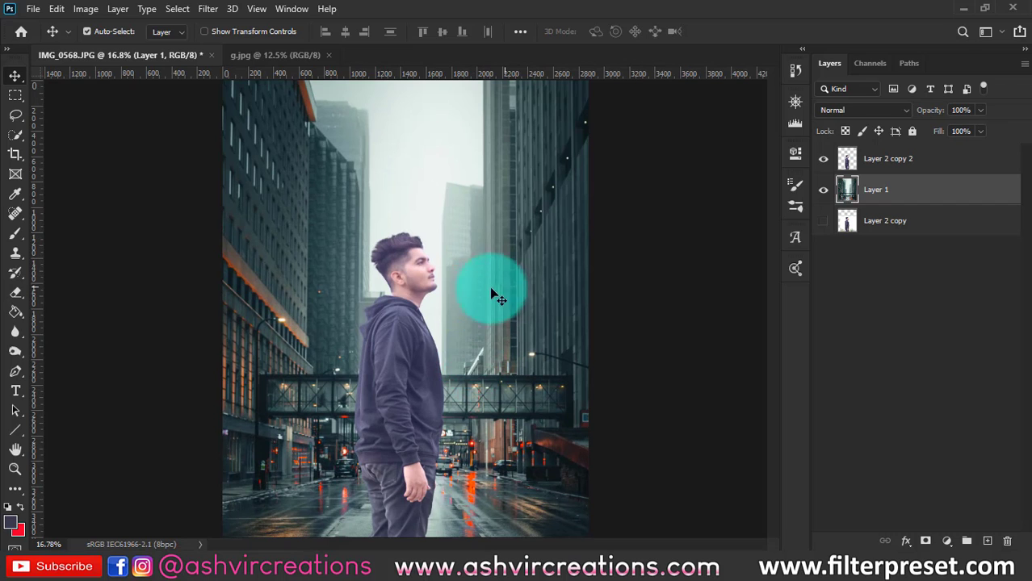
click(385, 330)
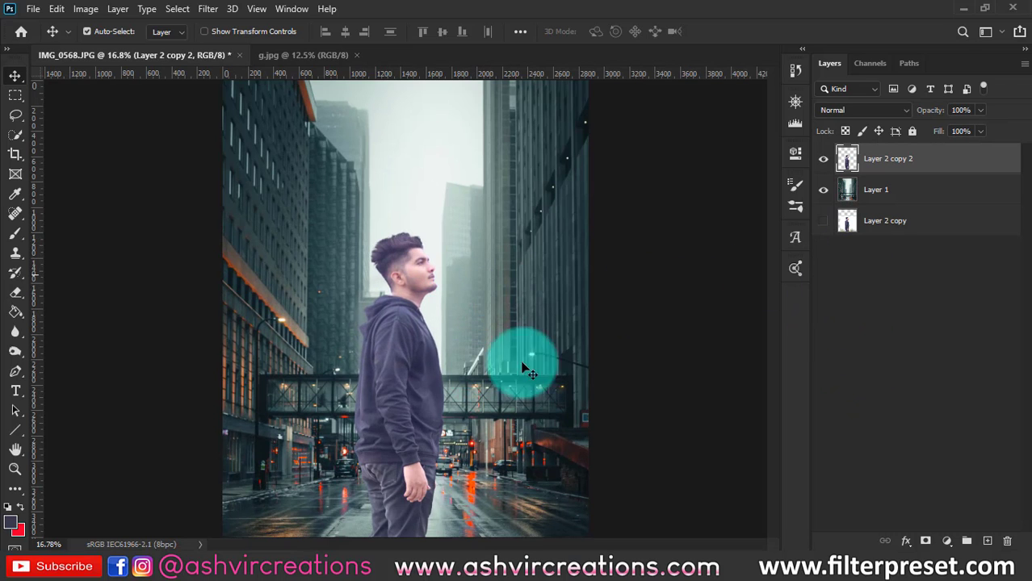
scroll(388, 379, up, 1)
scroll(407, 359, down, 1)
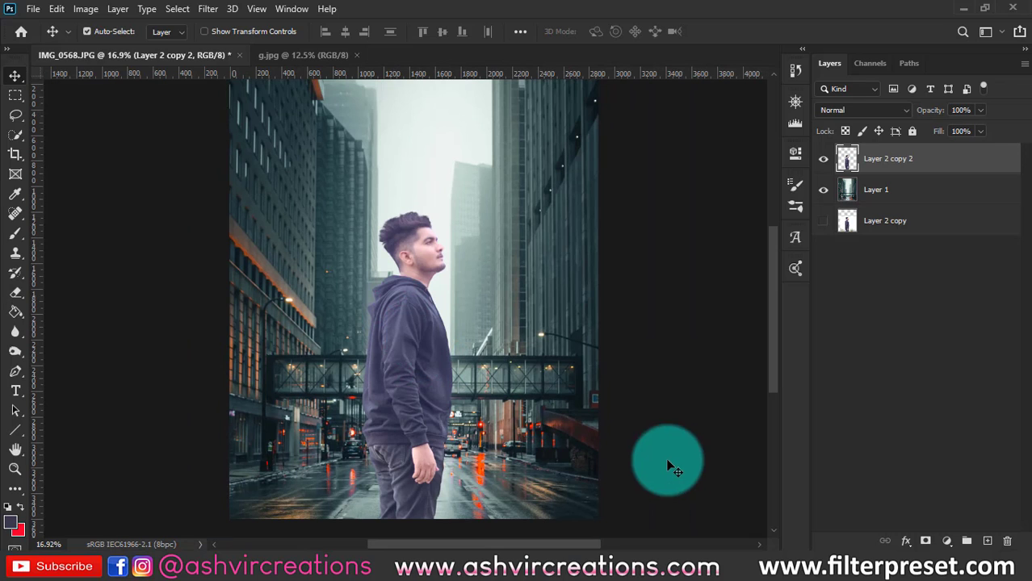
key(ctrl+l)
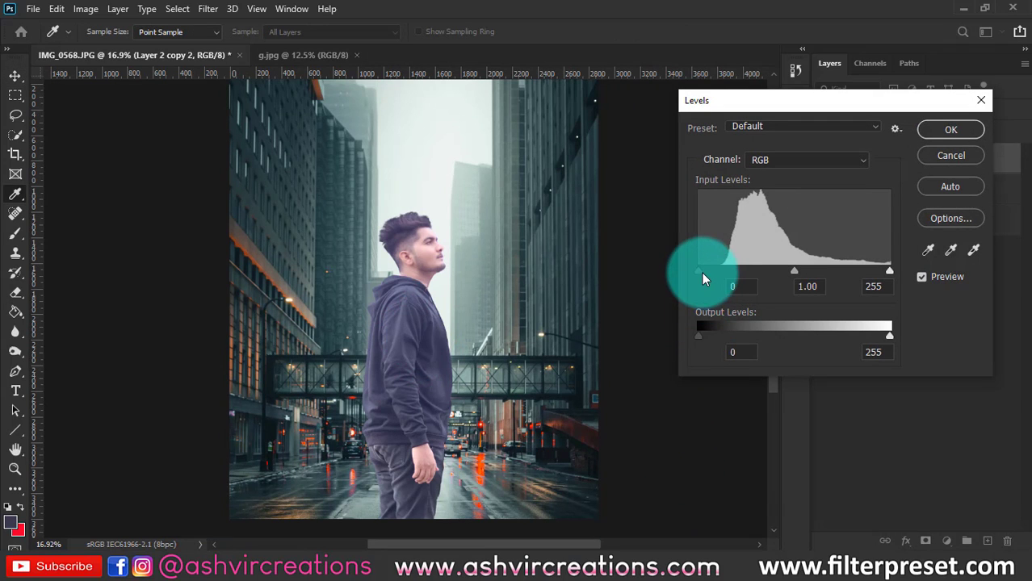
drag(700, 272, 722, 265)
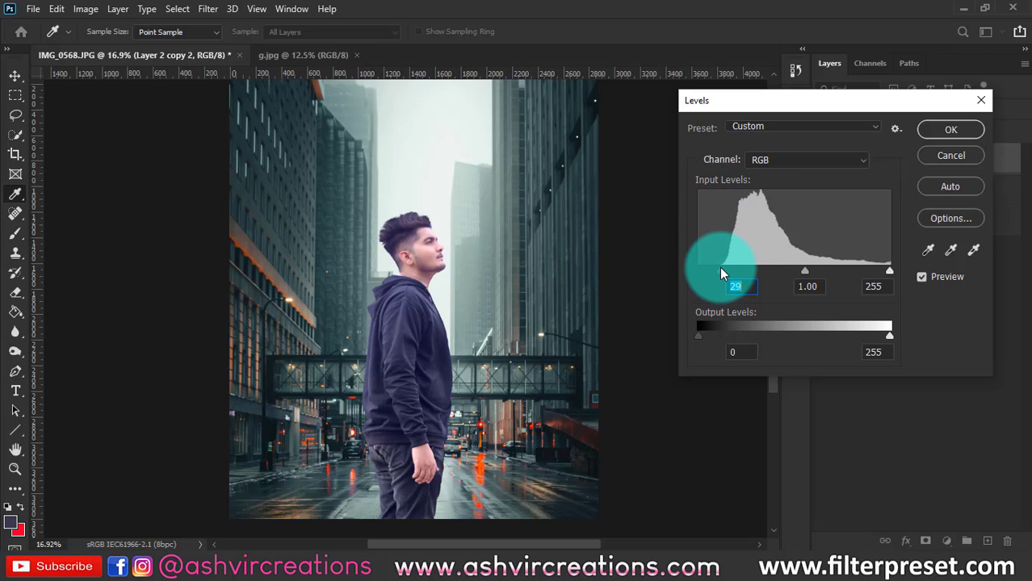
click(921, 278)
click(921, 278)
click(922, 278)
click(921, 278)
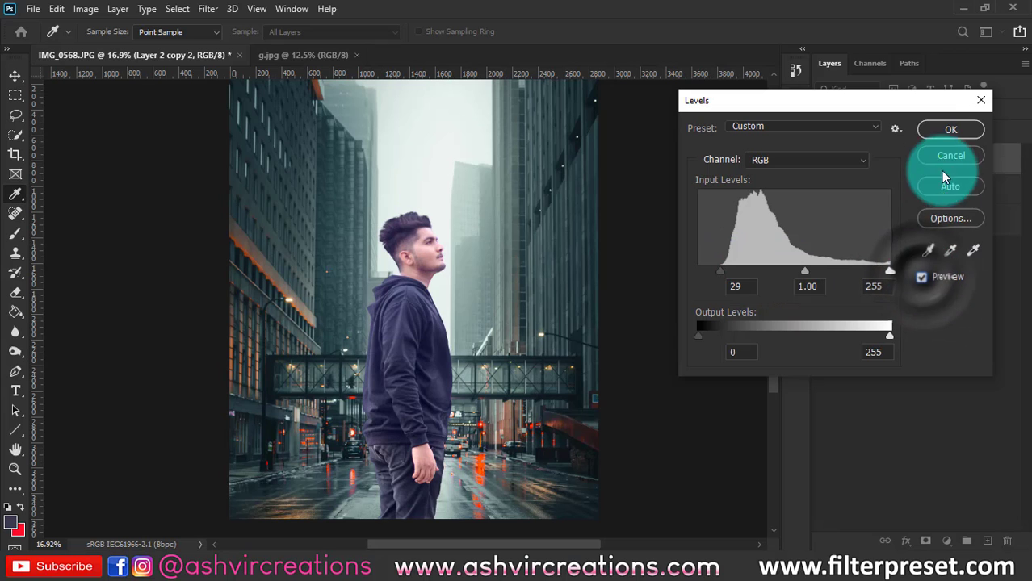
click(938, 128)
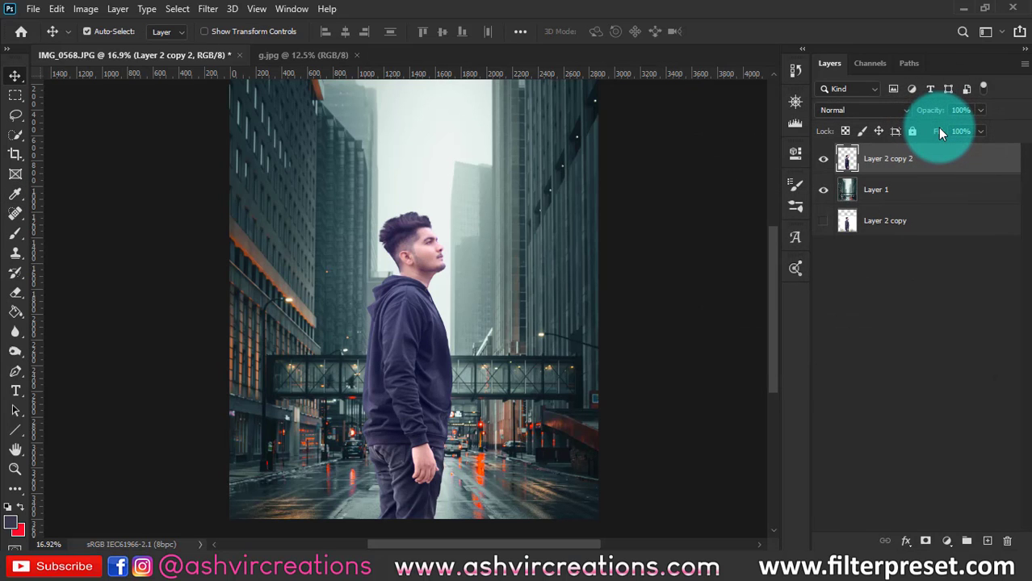
Open Hue/Saturation for the man's layer and set the Magentas to hue +3 and saturation -3.
key(ctrl+u)
click(683, 150)
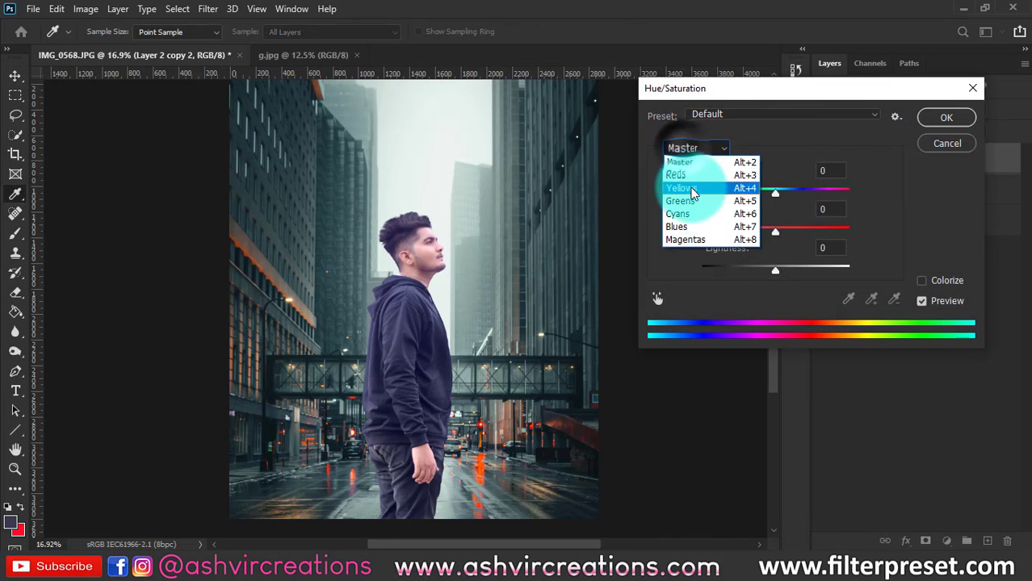
click(676, 239)
mouse_move(776, 232)
mouse_down()
mouse_move(662, 235)
mouse_move(991, 231)
mouse_move(665, 221)
mouse_move(776, 240)
mouse_up()
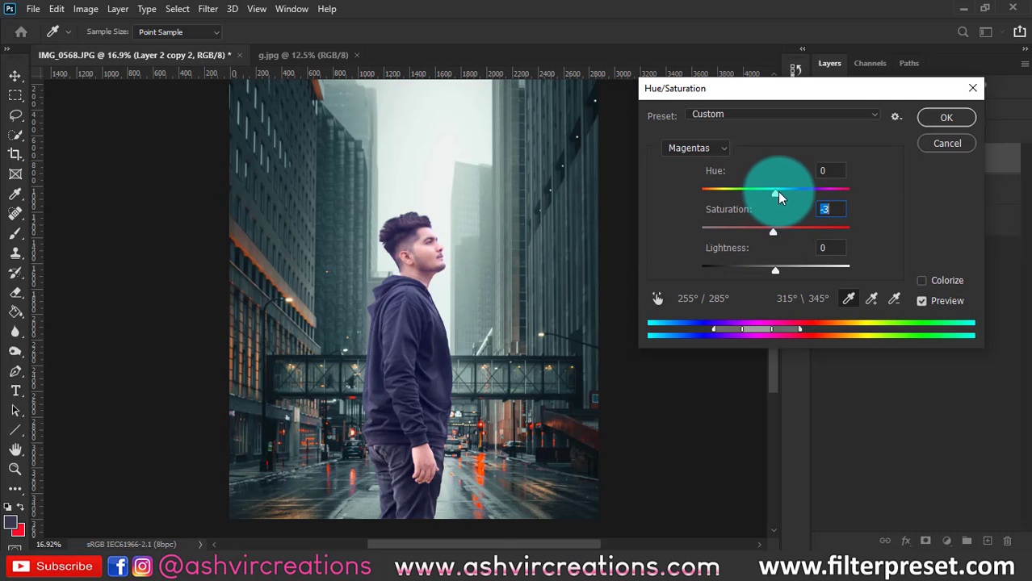
drag(779, 197, 781, 196)
Reduce the saturation of both the Blues and the Cyans on the man's layer to -100.
click(689, 148)
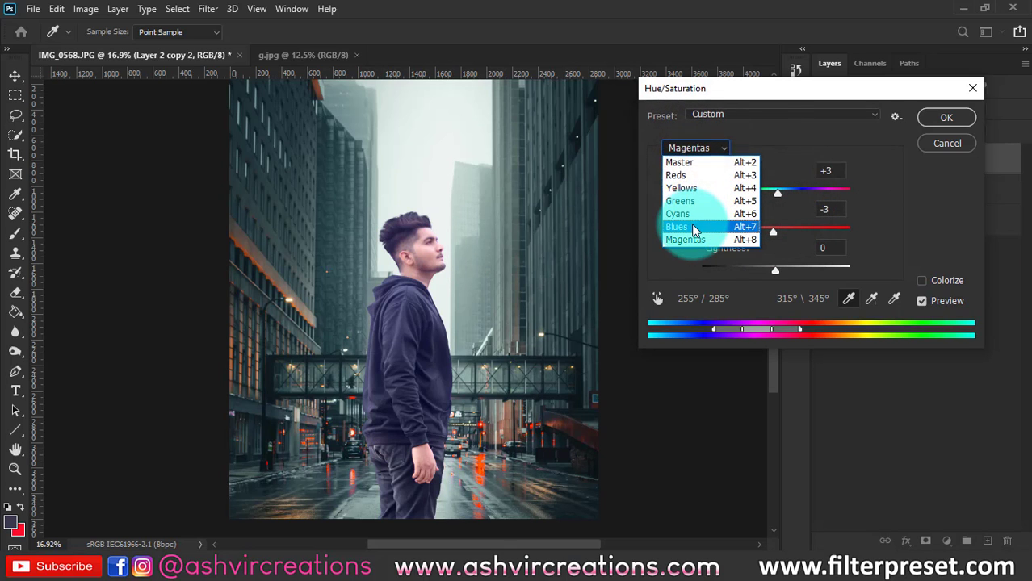
click(694, 228)
drag(751, 239, 557, 214)
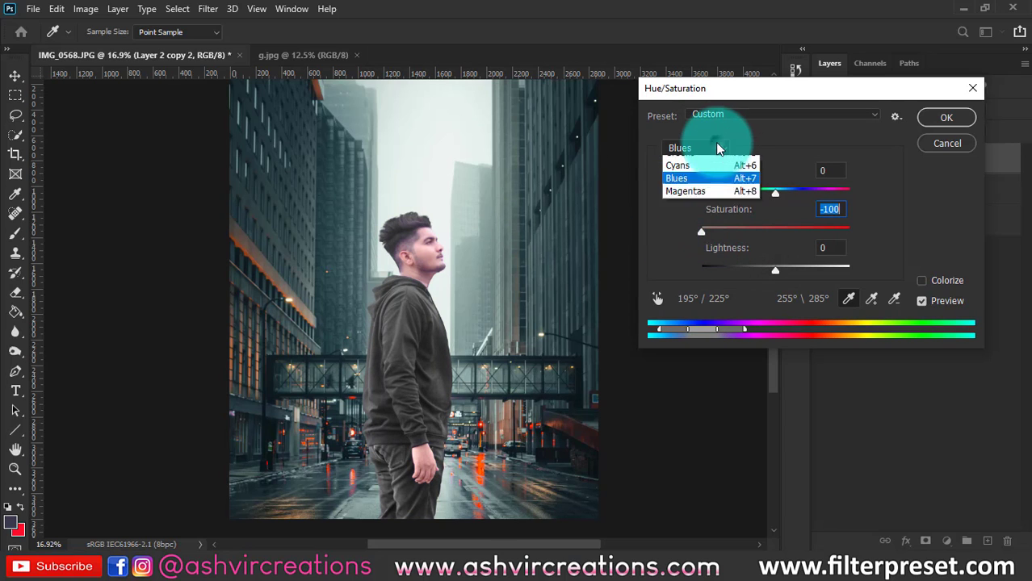
click(717, 223)
drag(737, 236, 437, 232)
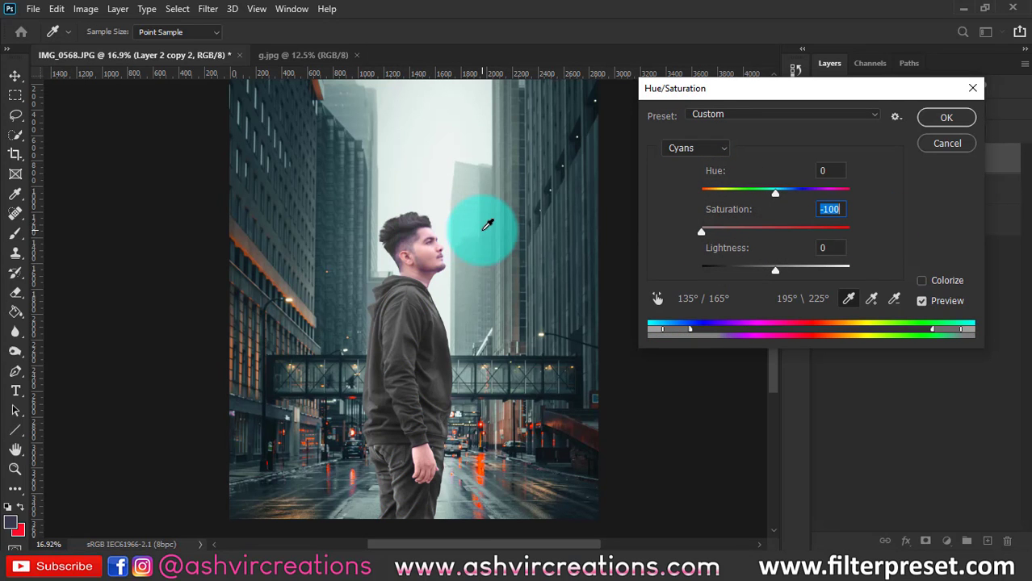
Check the man's face and hair up close, and hold the Blues saturation at -100.
key(ctrl+plus)
key(ctrl+plus)
key(ctrl+plus)
drag(503, 210, 480, 279)
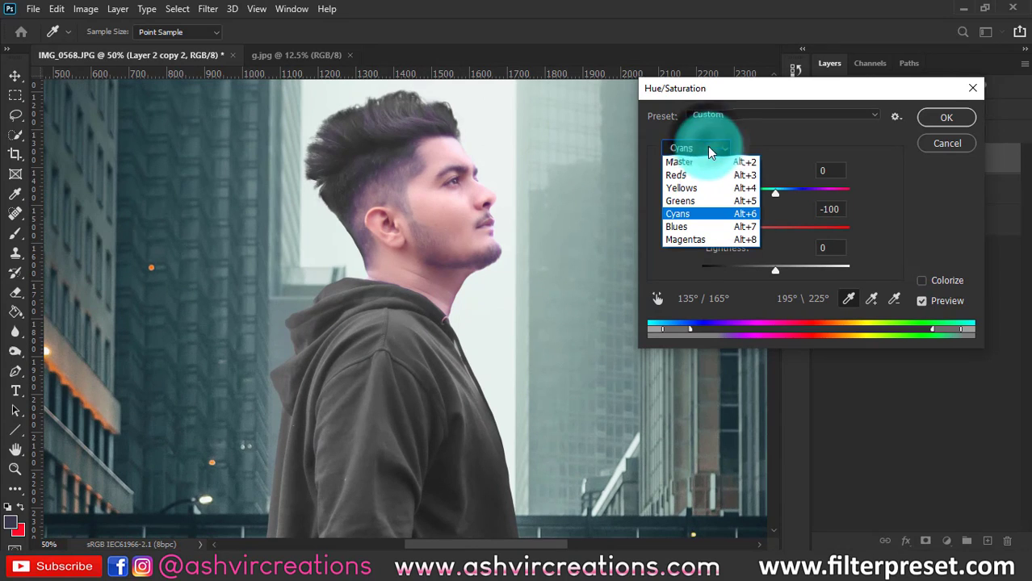
click(806, 149)
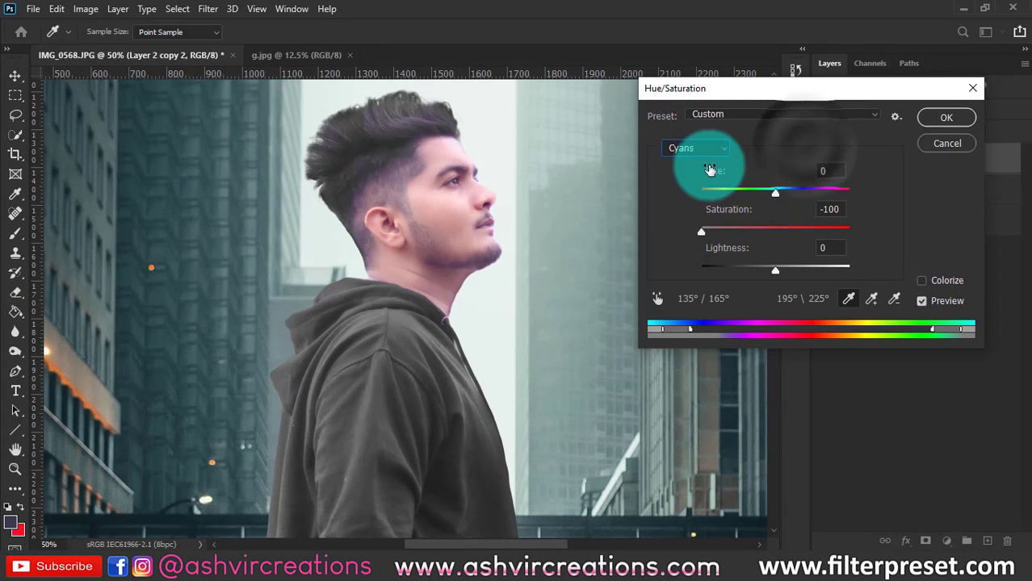
click(677, 227)
drag(702, 229, 659, 234)
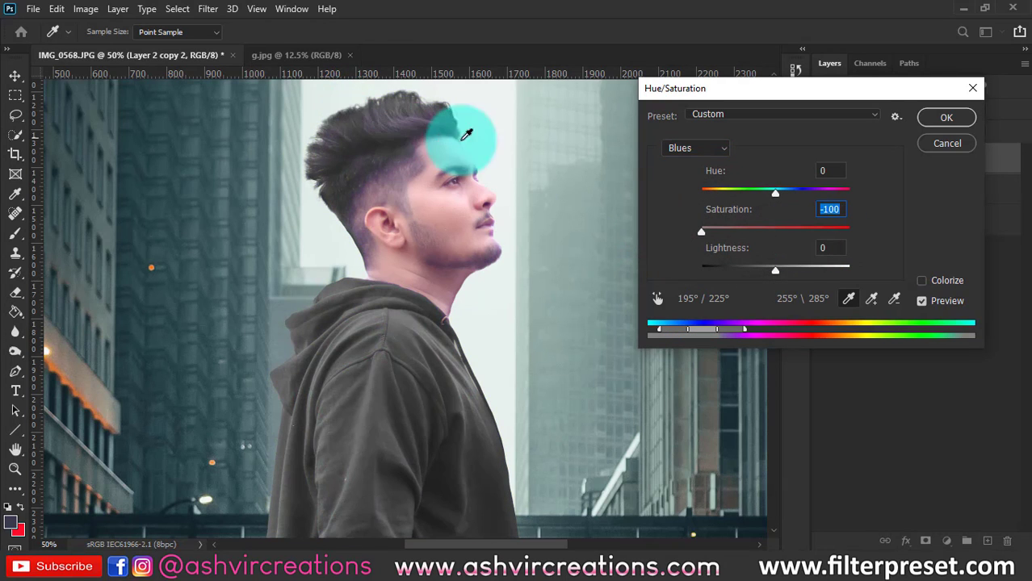
Hold the Blues saturation at -100, and set the Magentas on the man's layer to hue -3 and saturation -33.
drag(761, 232, 646, 223)
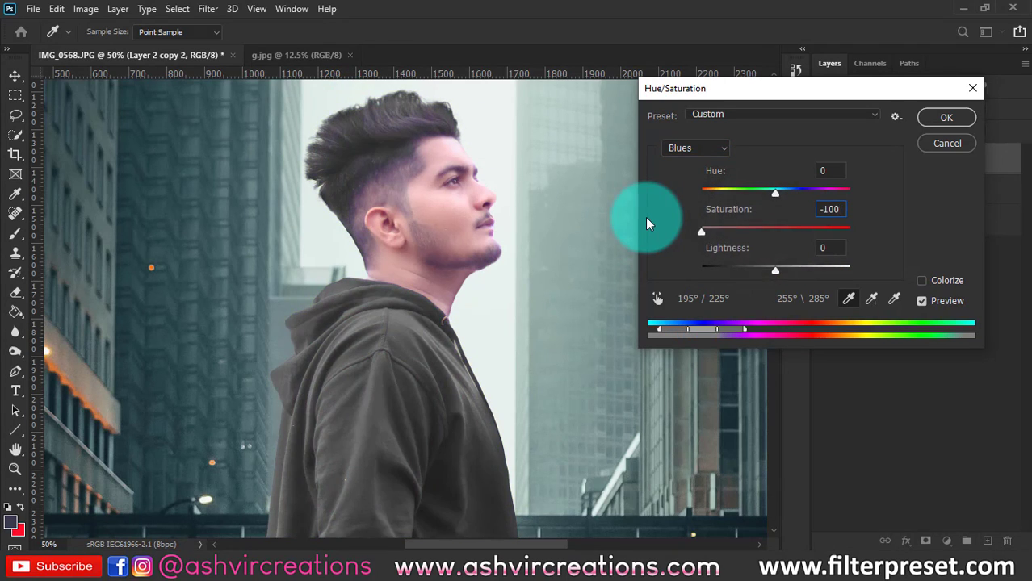
click(690, 150)
drag(684, 206, 683, 239)
drag(775, 194, 745, 242)
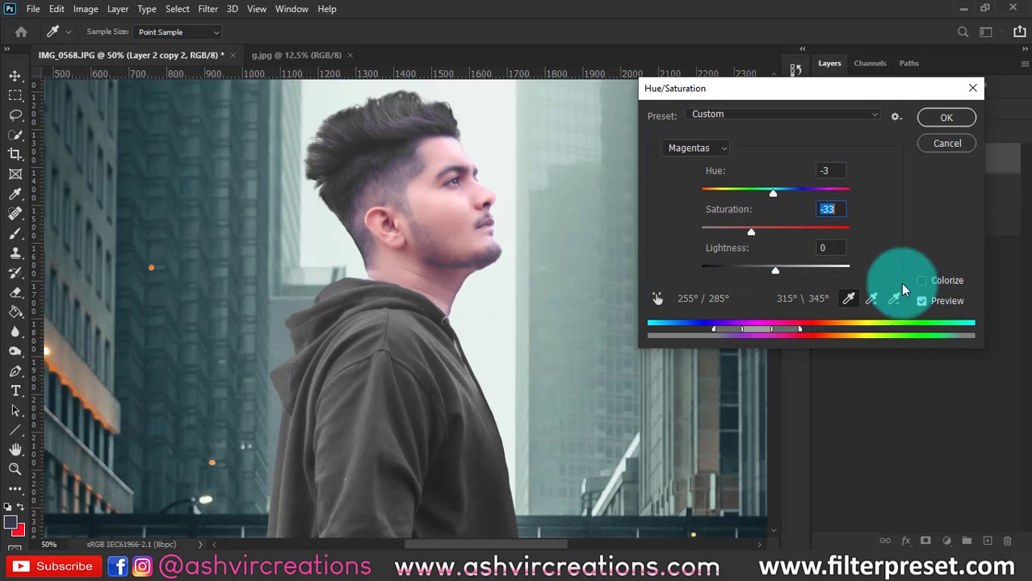
Compare the man before and after the Hue/Saturation change, up close and in the whole image, and apply the adjustment.
click(922, 302)
click(923, 302)
click(923, 302)
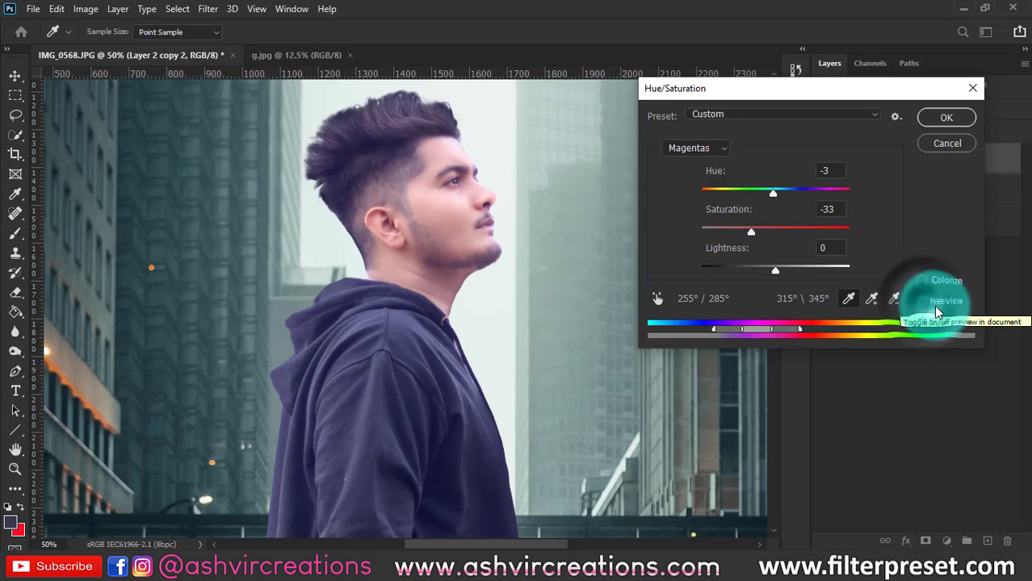
key(ctrl+0)
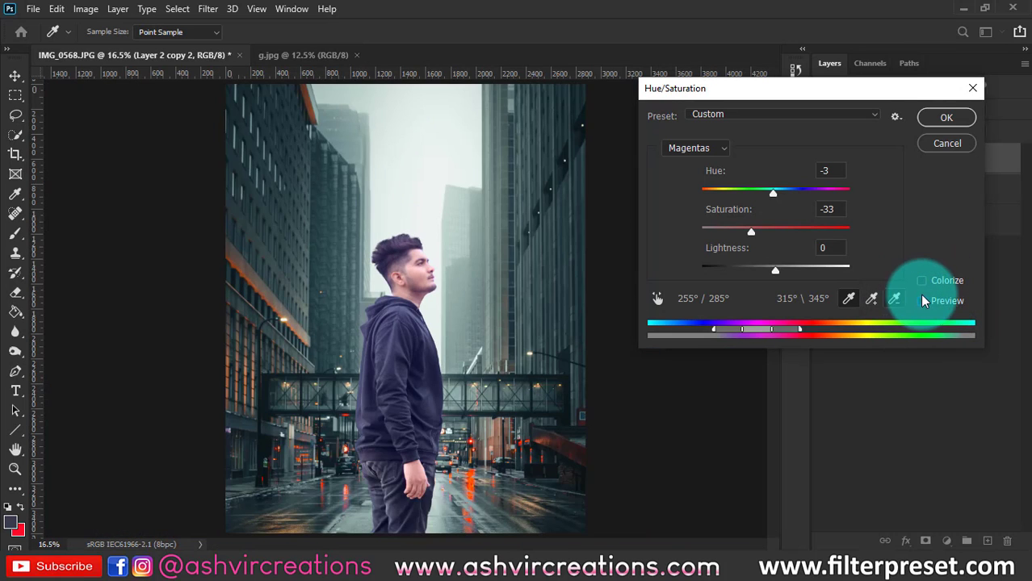
click(923, 300)
click(925, 299)
click(924, 299)
click(947, 118)
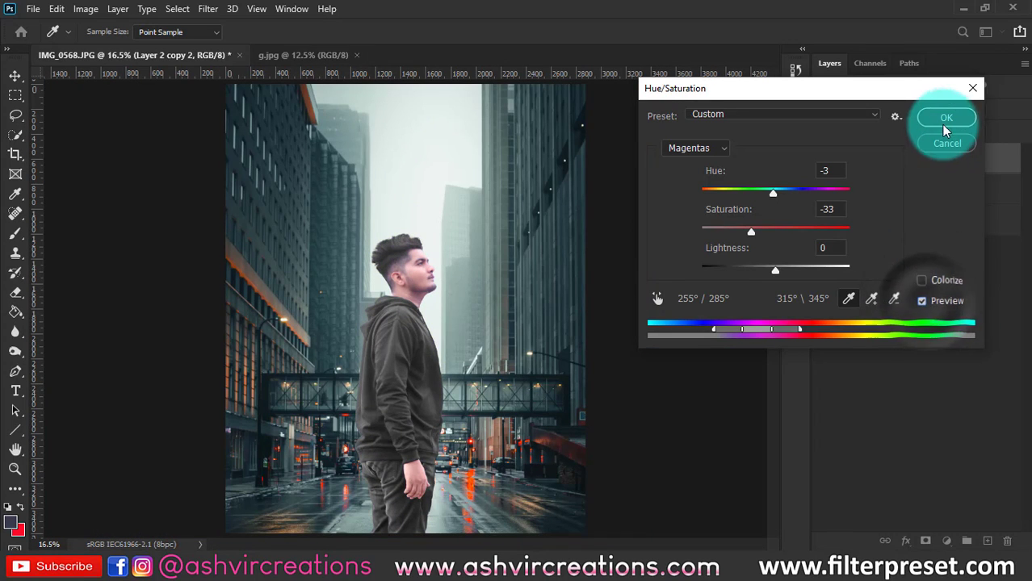
Add a Selective Color adjustment layer above the man's layer and clip it to him.
scroll(477, 274, down, 1)
scroll(411, 325, down, 1)
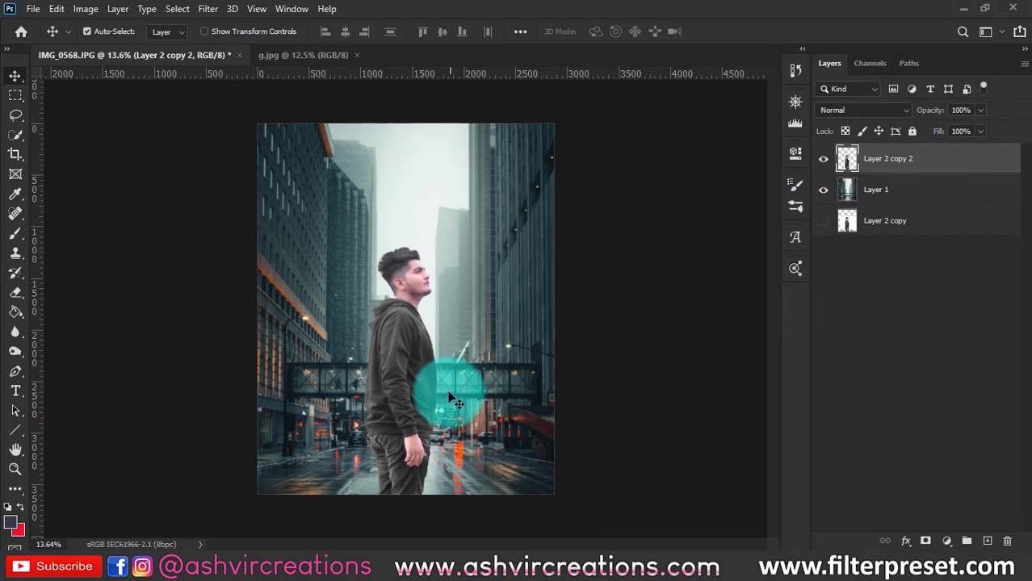
scroll(408, 391, up, 5)
right_click(401, 365)
click(440, 370)
click(947, 541)
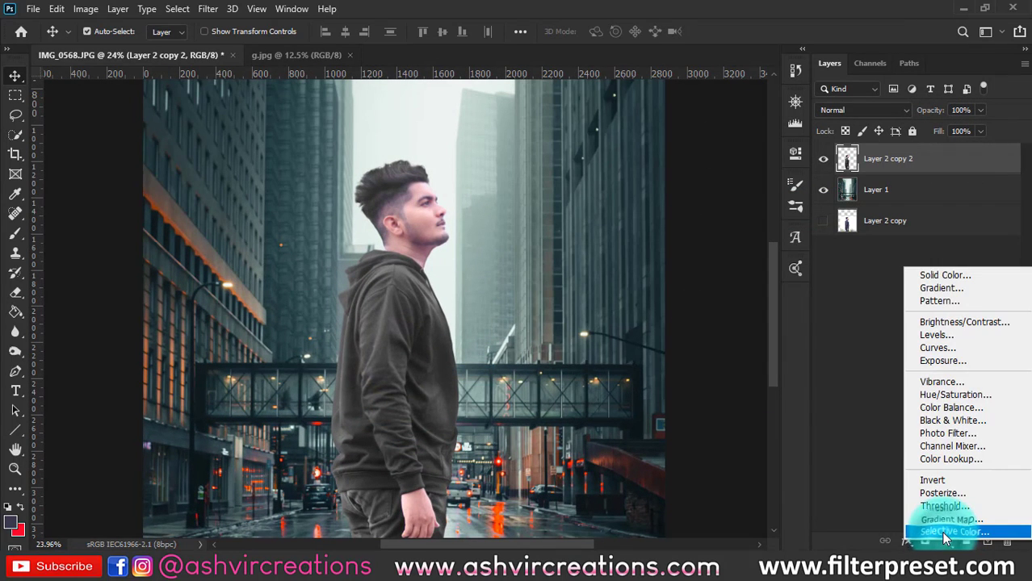
click(944, 533)
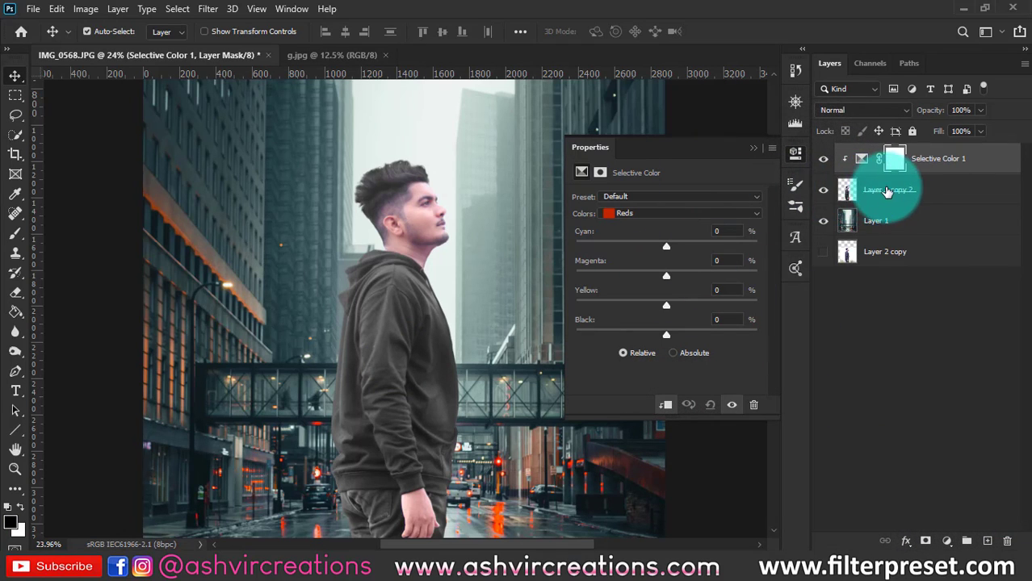
Set the Black value of the Blacks to +8% in the Selective Color adjustment.
click(661, 215)
click(641, 323)
mouse_move(662, 333)
mouse_down()
mouse_move(695, 334)
mouse_move(673, 334)
mouse_up()
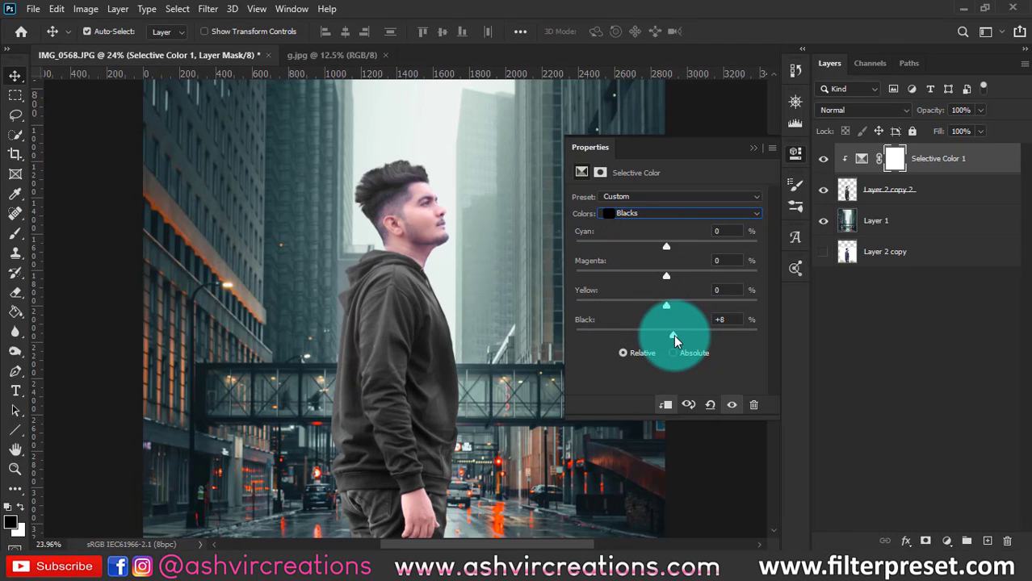
click(674, 334)
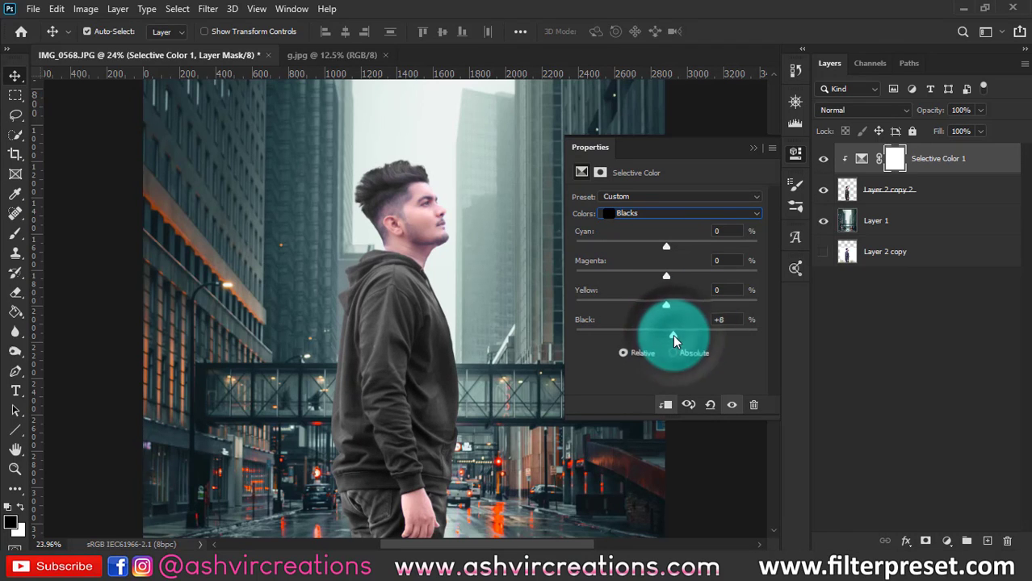
Compare the man with and without the Selective Color adjustment, and merge it with his layer.
click(753, 148)
click(823, 158)
click(824, 158)
shift+click(866, 189)
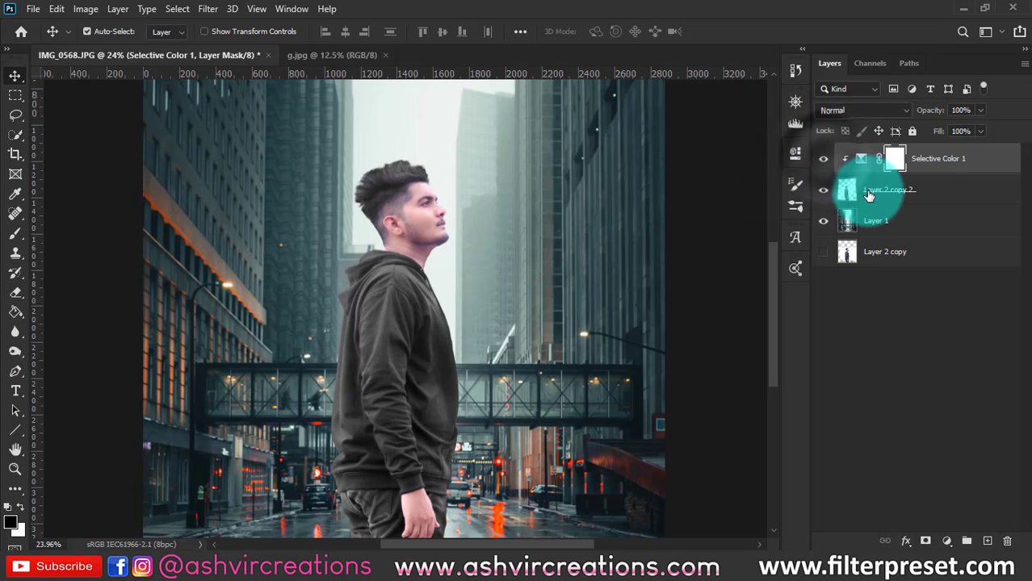
key(ctrl+e)
key(ctrl+minus)
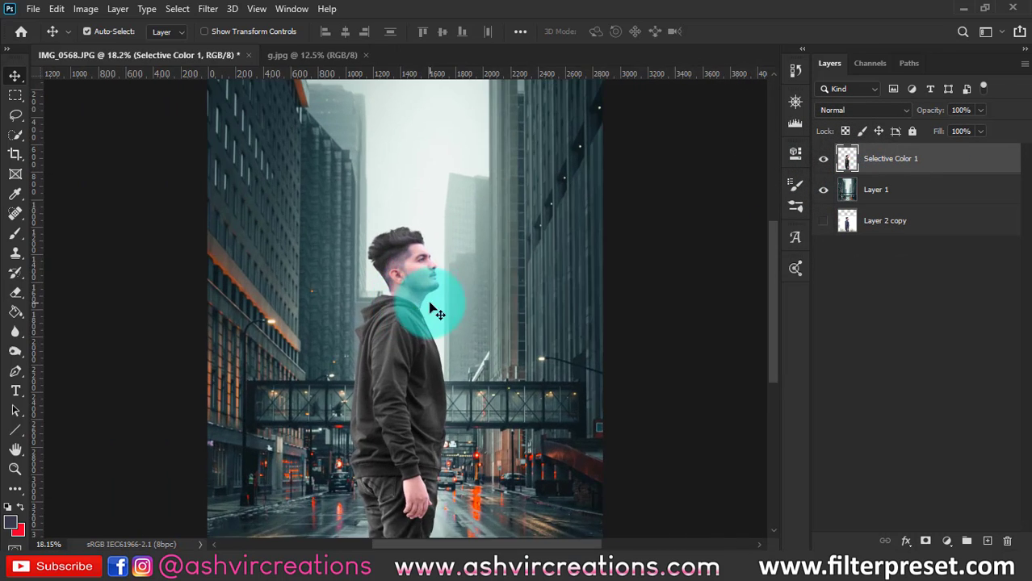
Select the city background layer and set up the Line tool with a white fill and a 77.54 px stroke.
scroll(426, 296, up, 3)
scroll(425, 296, down, 4)
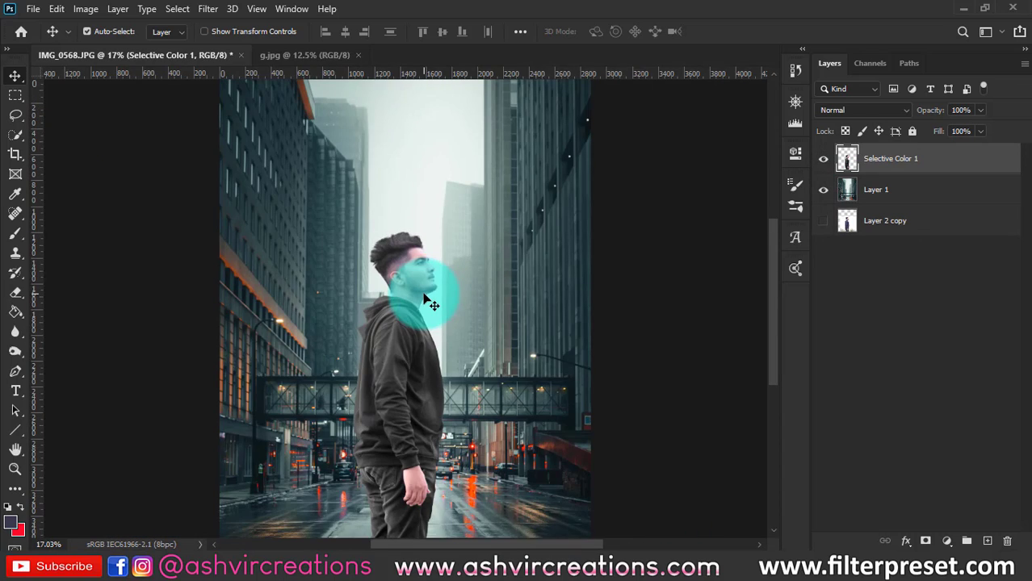
scroll(427, 275, up, 1)
scroll(458, 296, up, 1)
drag(493, 288, 502, 233)
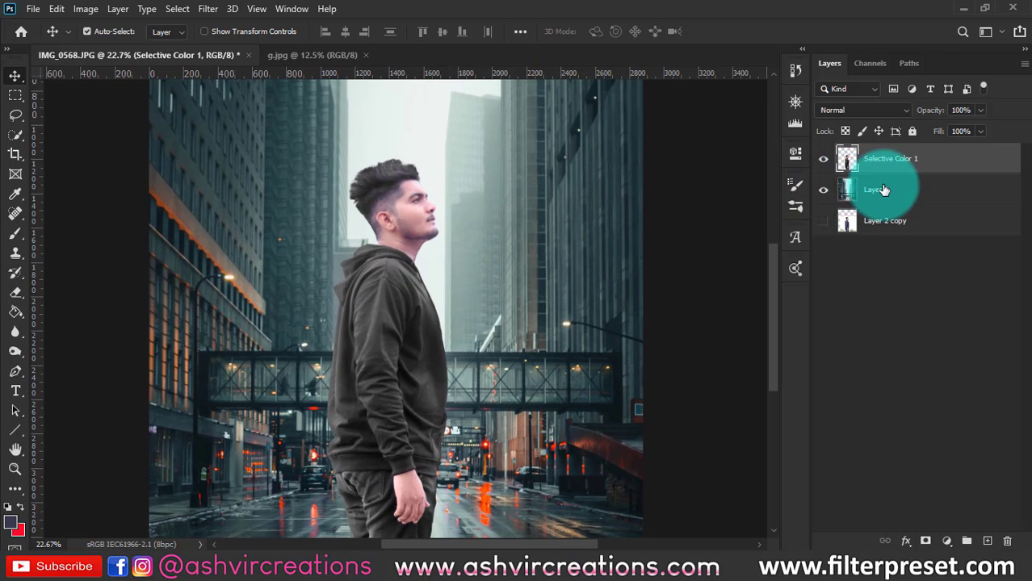
click(836, 185)
click(16, 428)
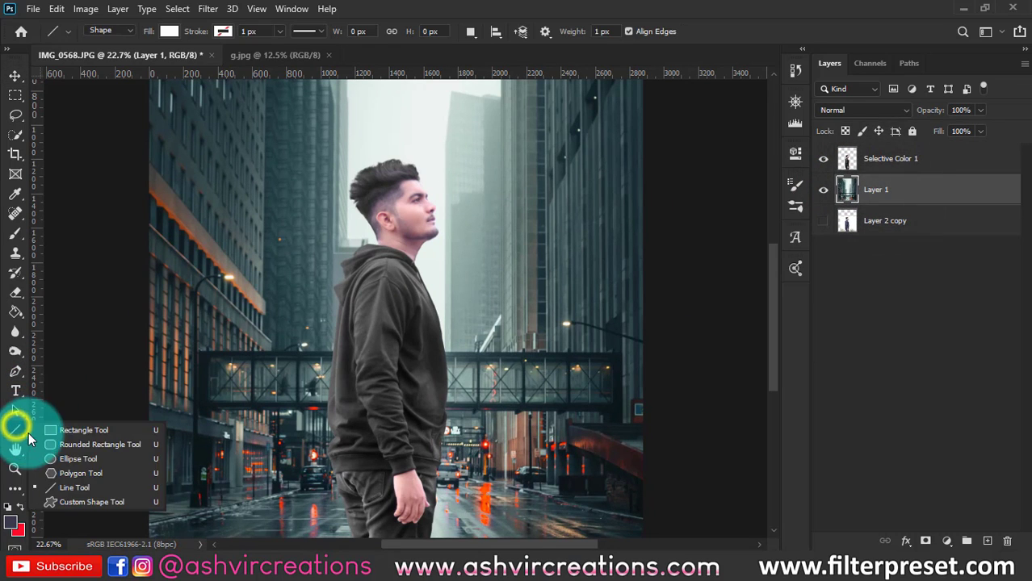
click(88, 488)
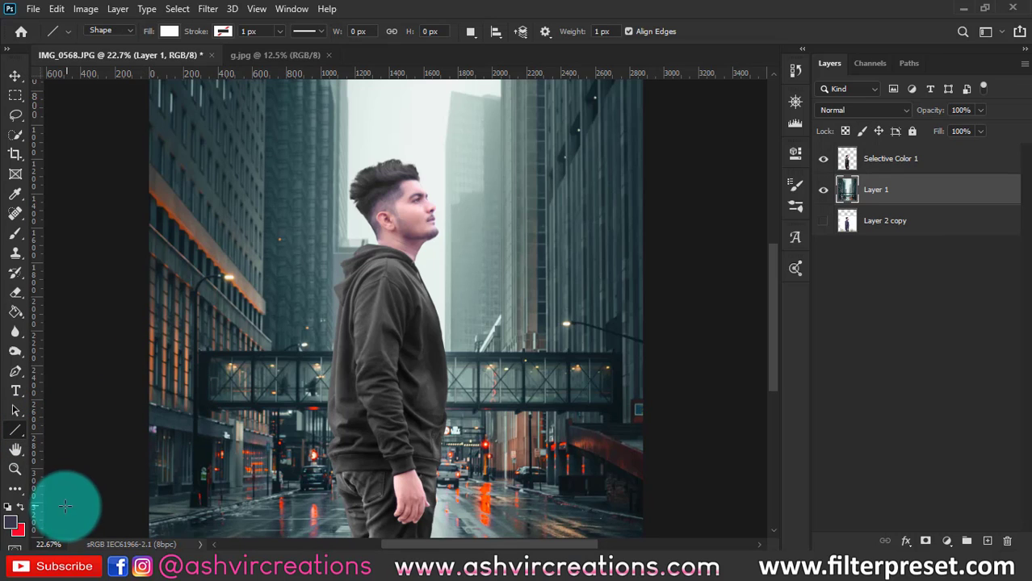
click(169, 32)
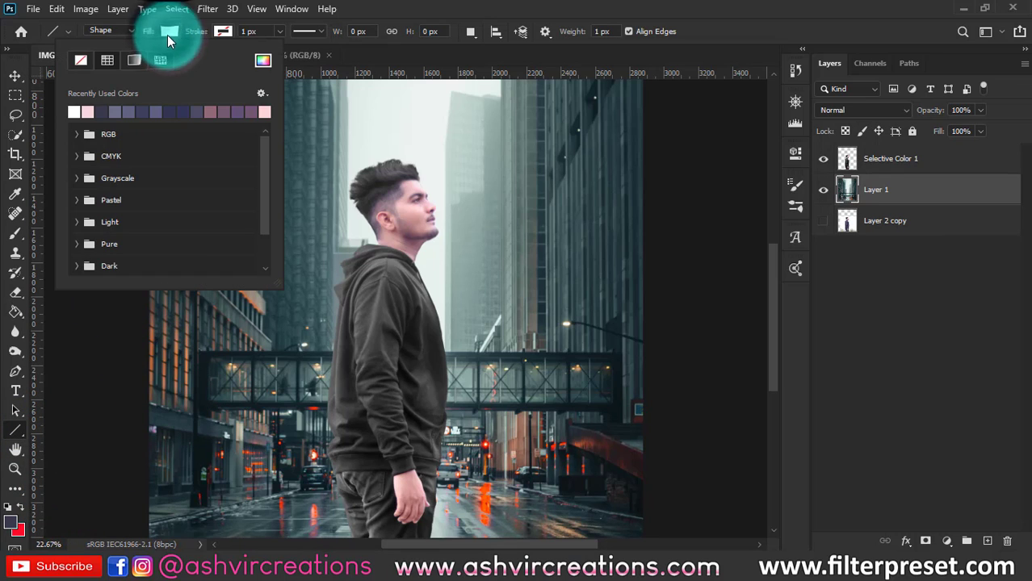
click(77, 110)
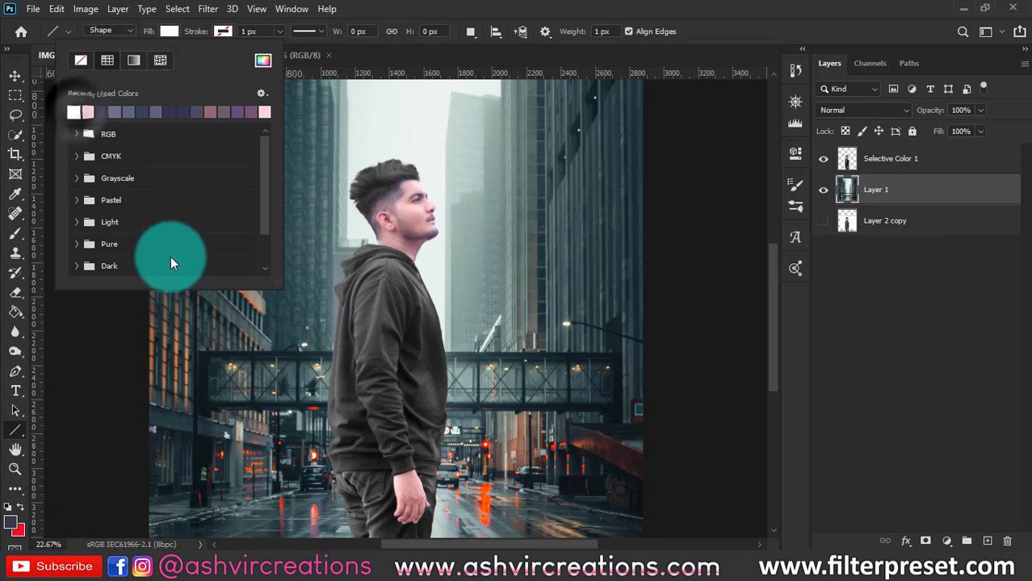
click(489, 10)
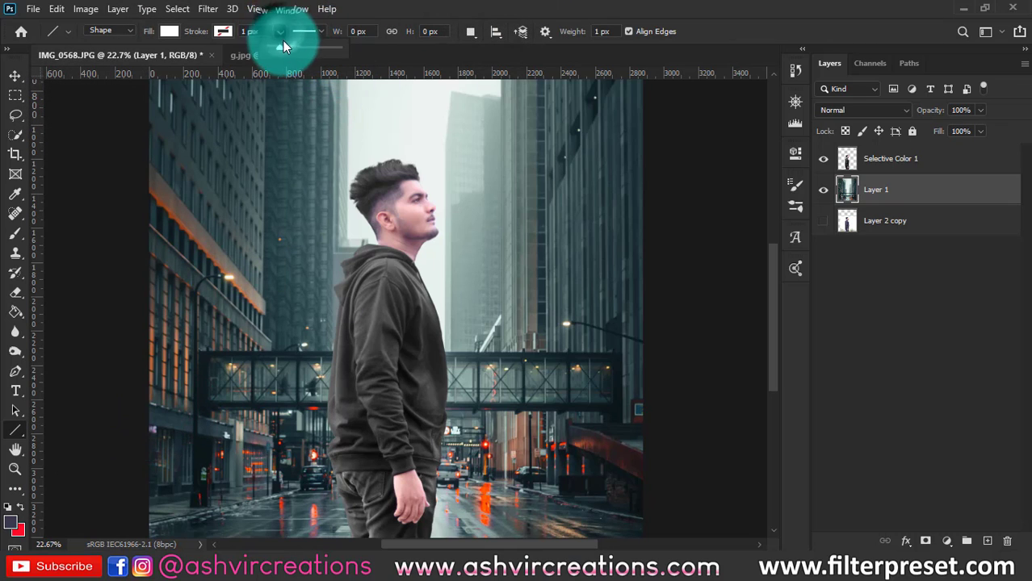
drag(296, 50, 323, 50)
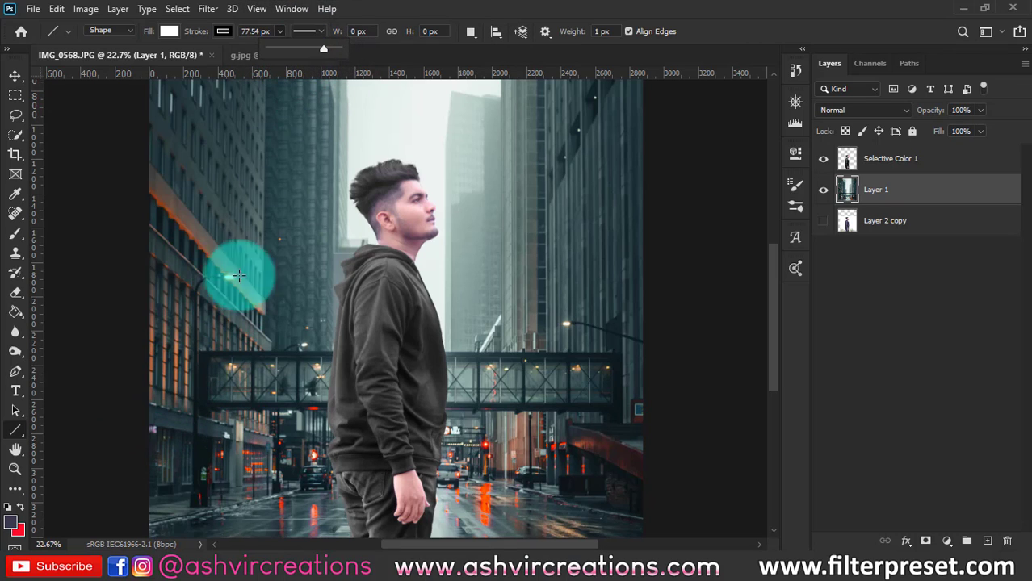
Undo a trial diagonal line and draw a vertical line about 3787 px long behind the man, left of his head.
mouse_move(143, 418)
mouse_down()
mouse_move(665, 416)
mouse_move(689, 155)
mouse_move(661, 172)
mouse_move(601, 314)
mouse_up()
key(ctrl+z)
scroll(601, 313, down, 5)
drag(342, 487, 351, 126)
scroll(345, 172, up, 8)
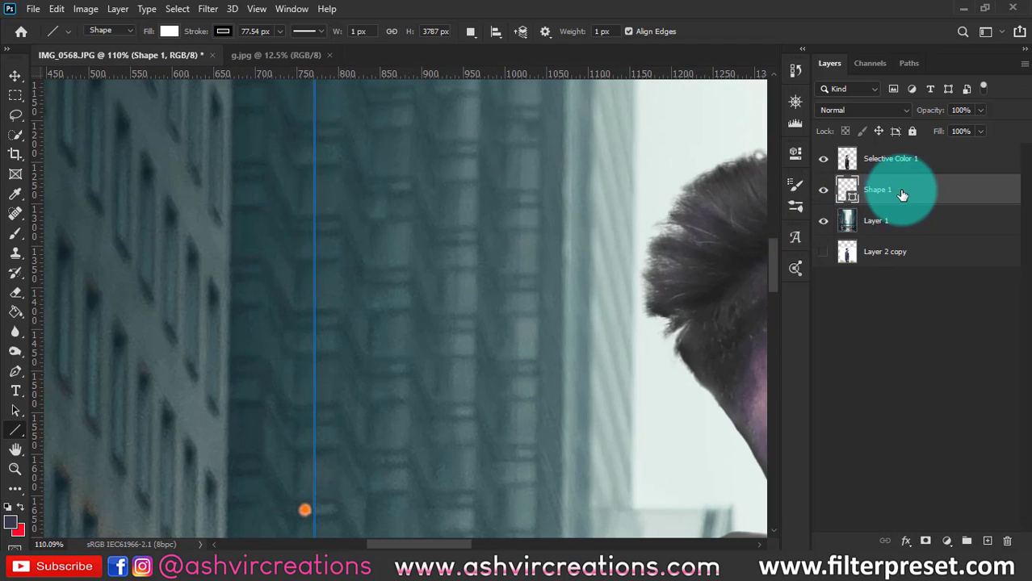
Rasterize the vertical line's shape layer and load its outline as a selection.
click(900, 216)
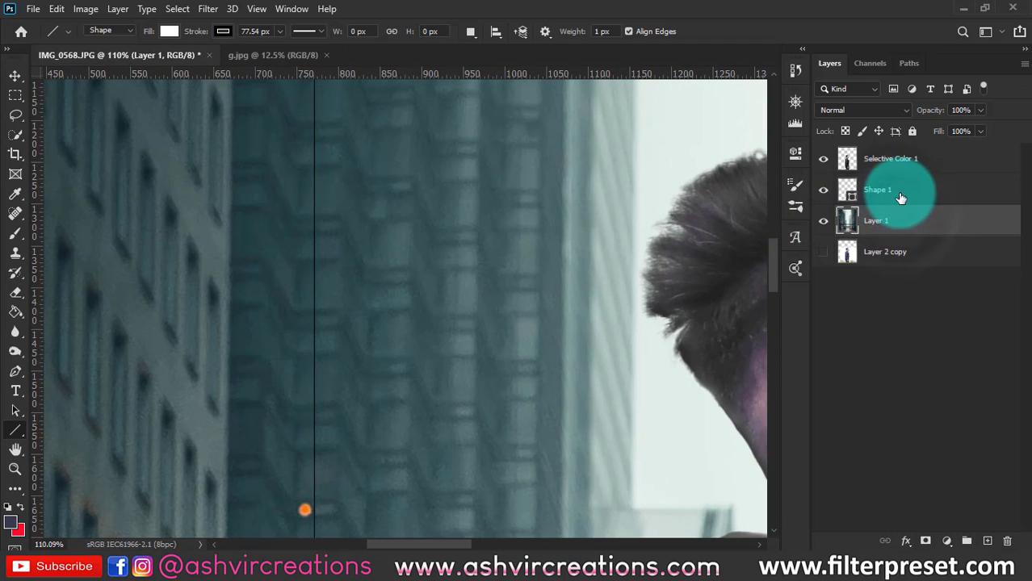
click(893, 187)
scroll(225, 271, up, 3)
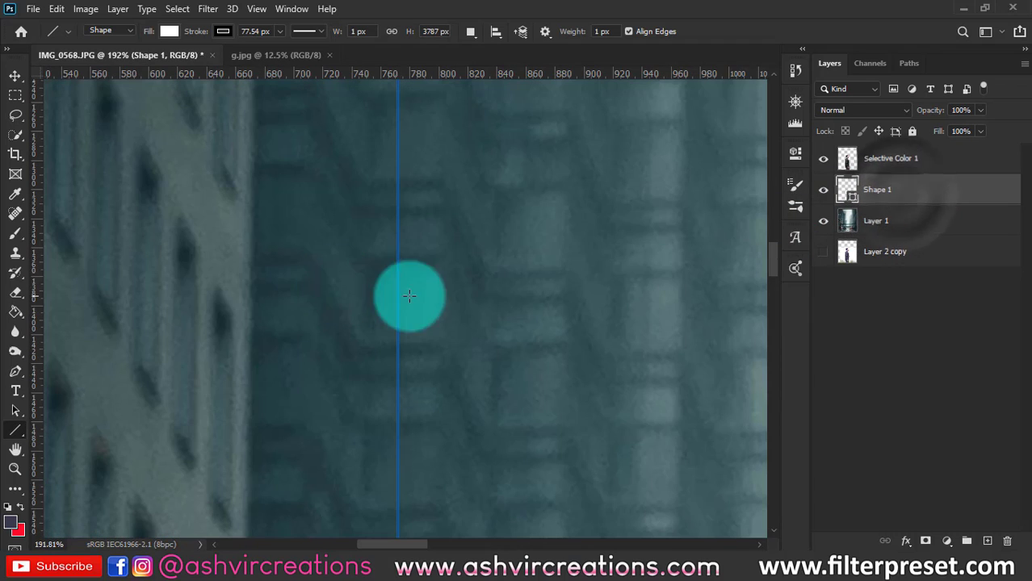
right_click(887, 194)
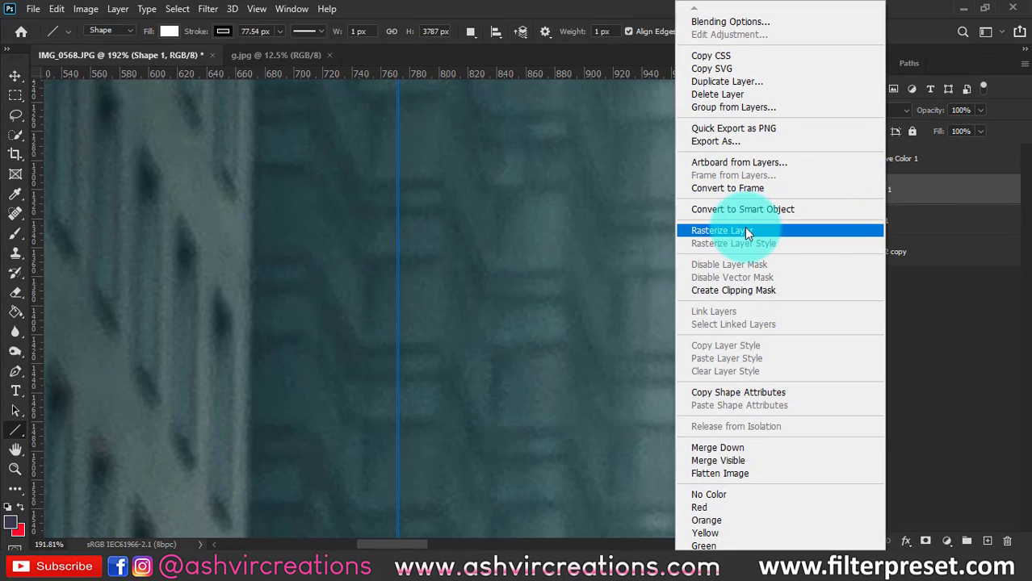
click(745, 230)
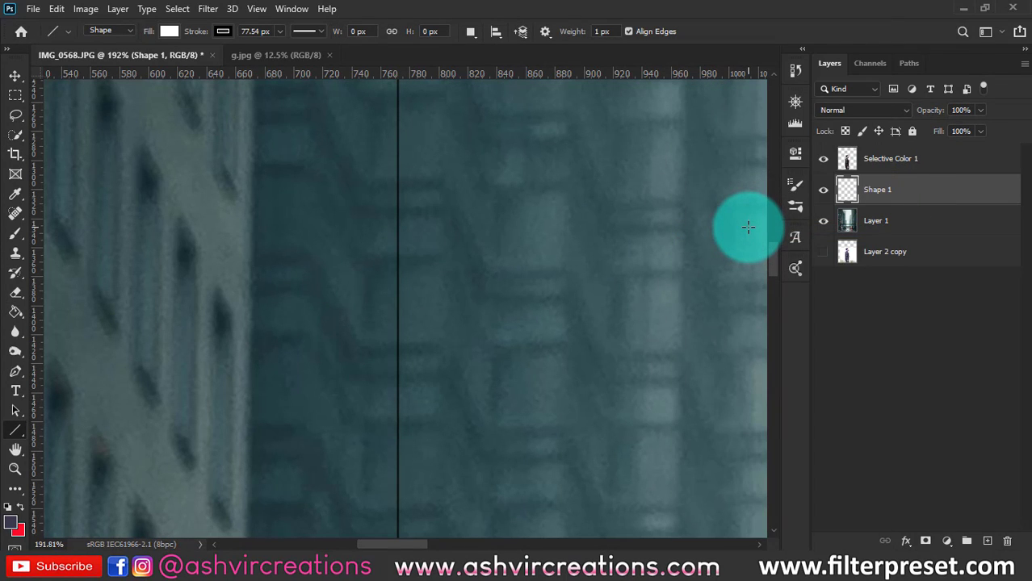
click(872, 202)
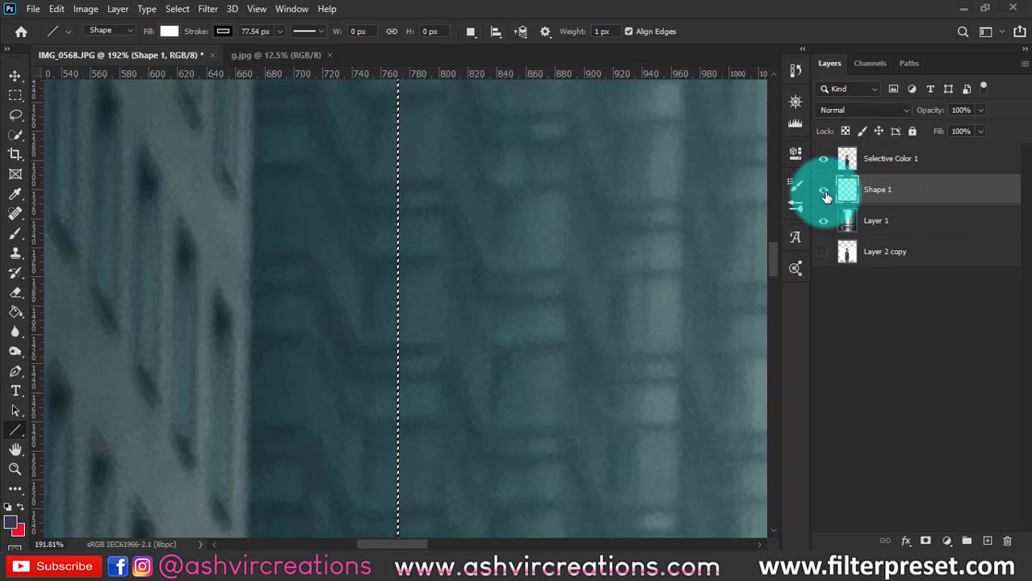
Hide the Shape 1 layer and fill the line selection with white (#ffffff) on a new layer.
click(824, 193)
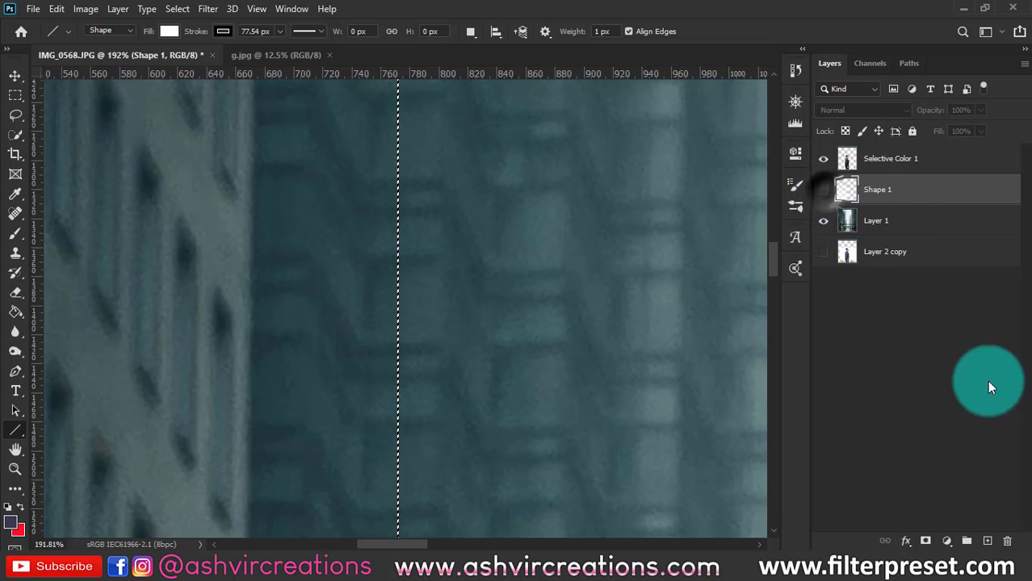
click(987, 541)
key(g)
click(11, 523)
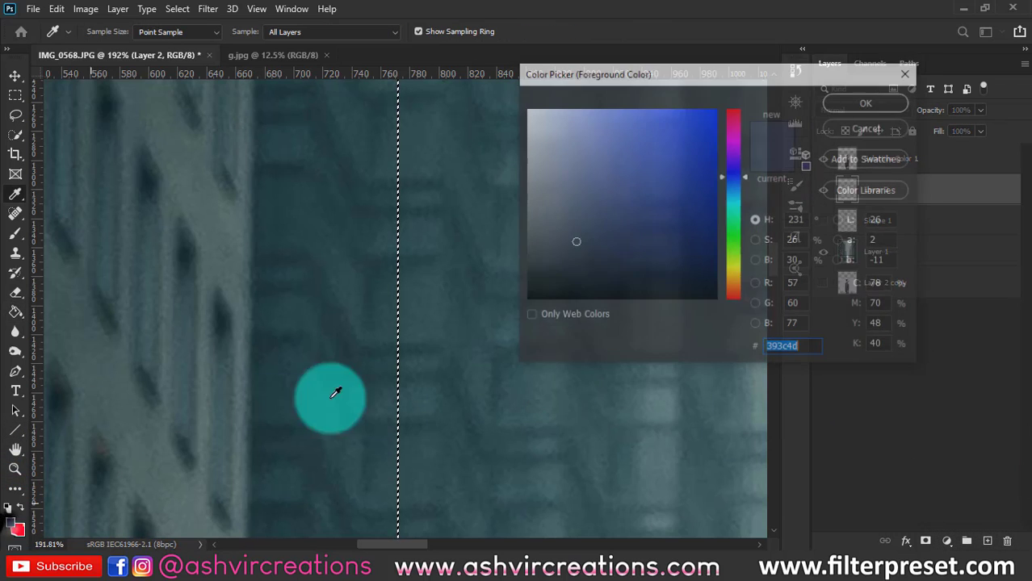
text(ffffff)
click(832, 105)
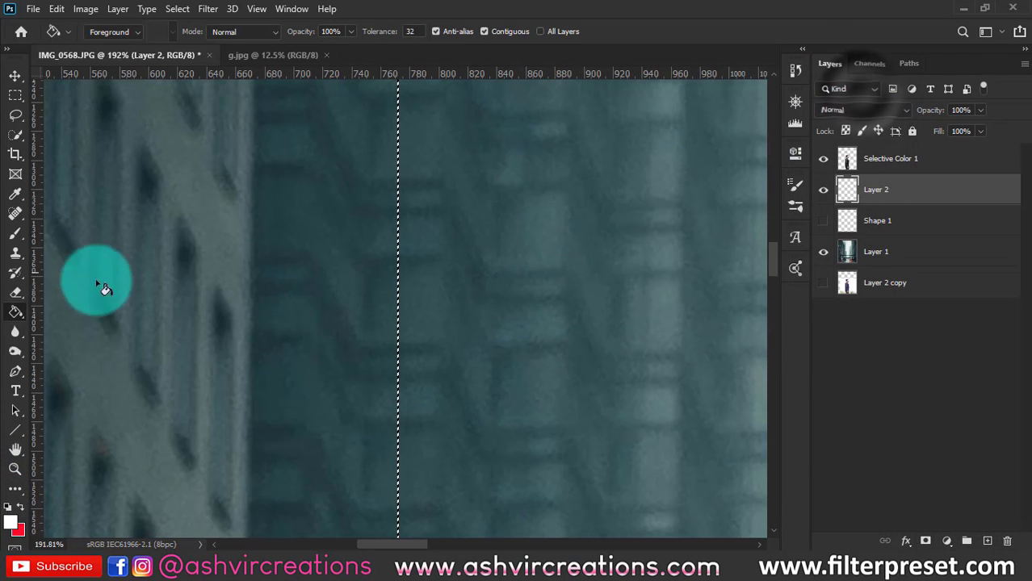
scroll(396, 293, up, 5)
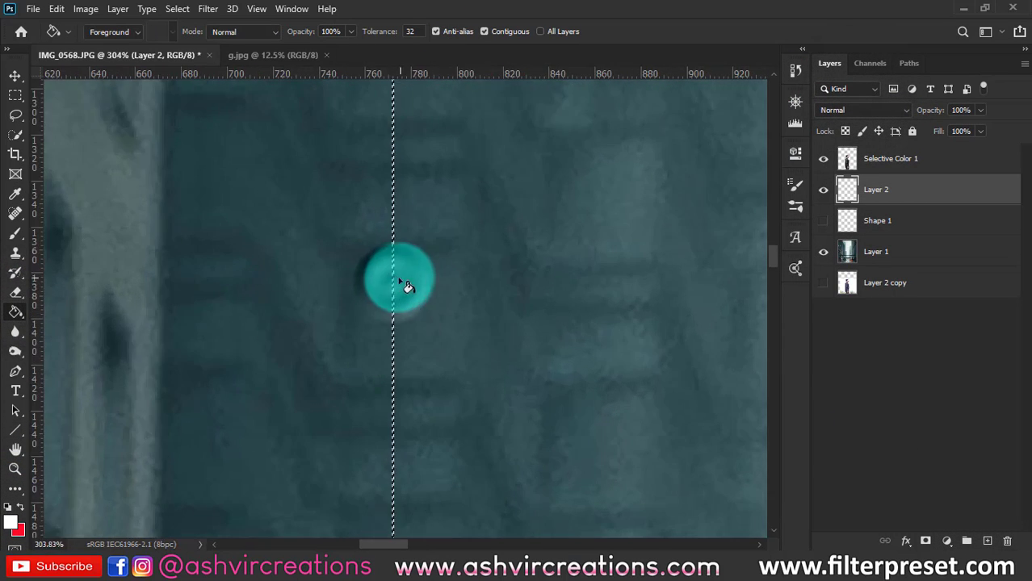
click(391, 283)
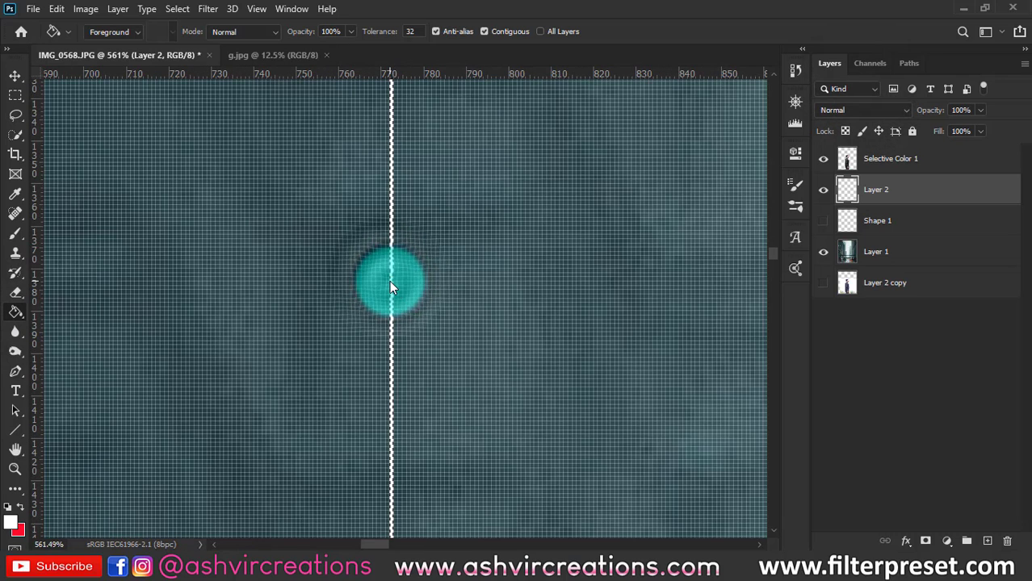
Clear the selection and widen the thin white line on Layer 2 horizontally into a solid vertical band, keeping its height.
scroll(391, 284, up, 3)
key(v)
key(ctrl+t)
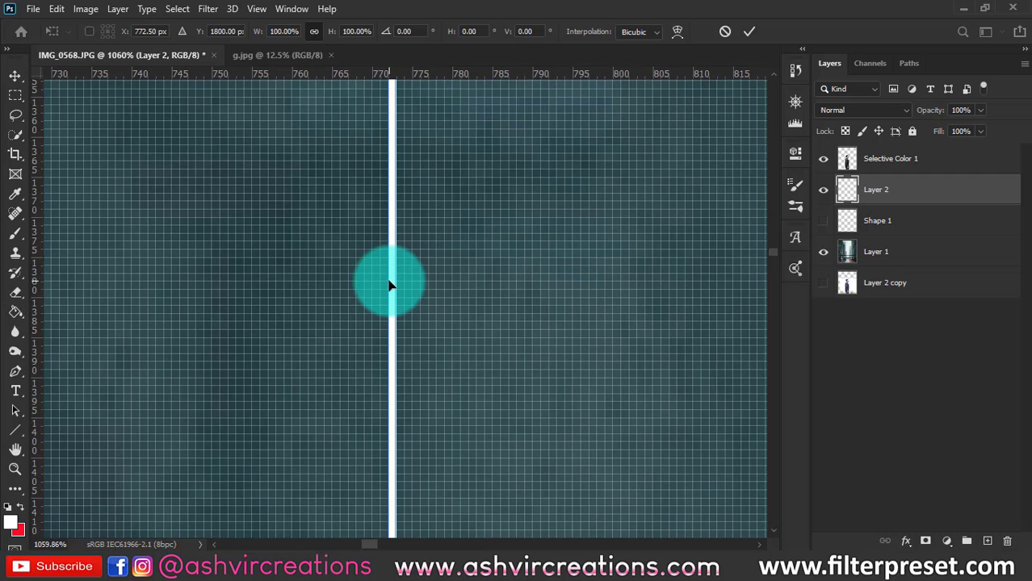
drag(388, 281, 348, 280)
scroll(348, 280, down, 15)
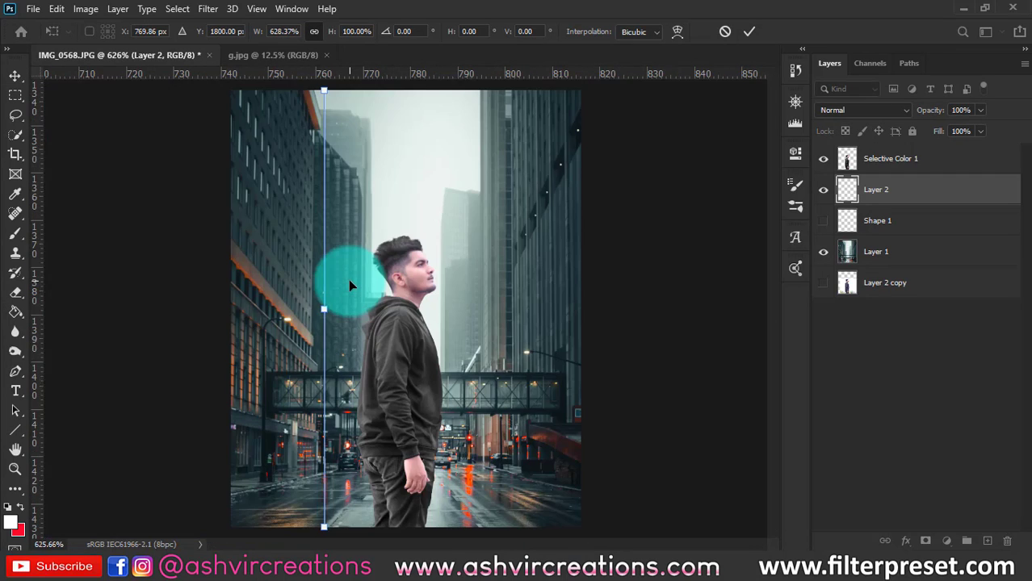
scroll(316, 309, up, 5)
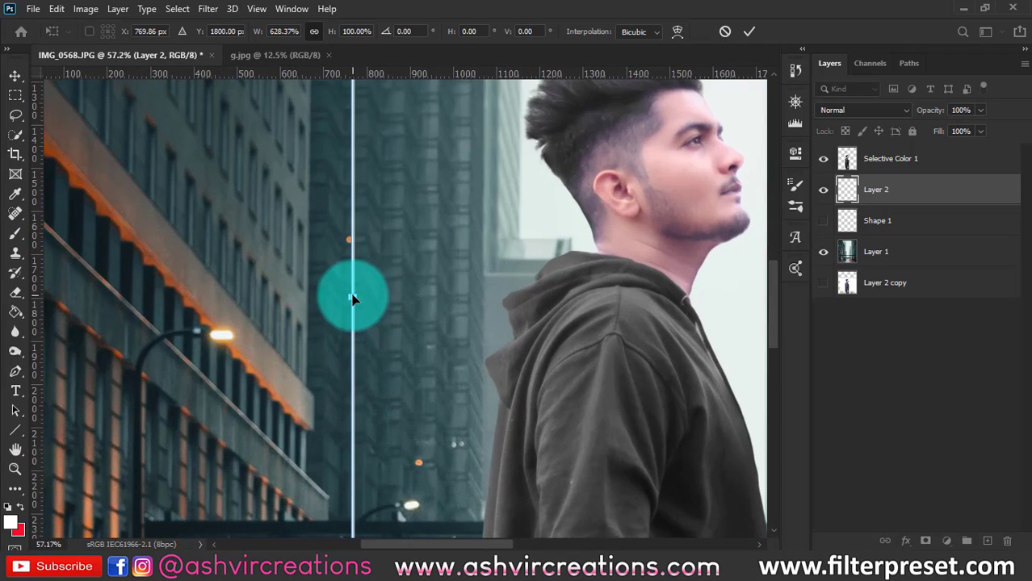
scroll(353, 299, up, 7)
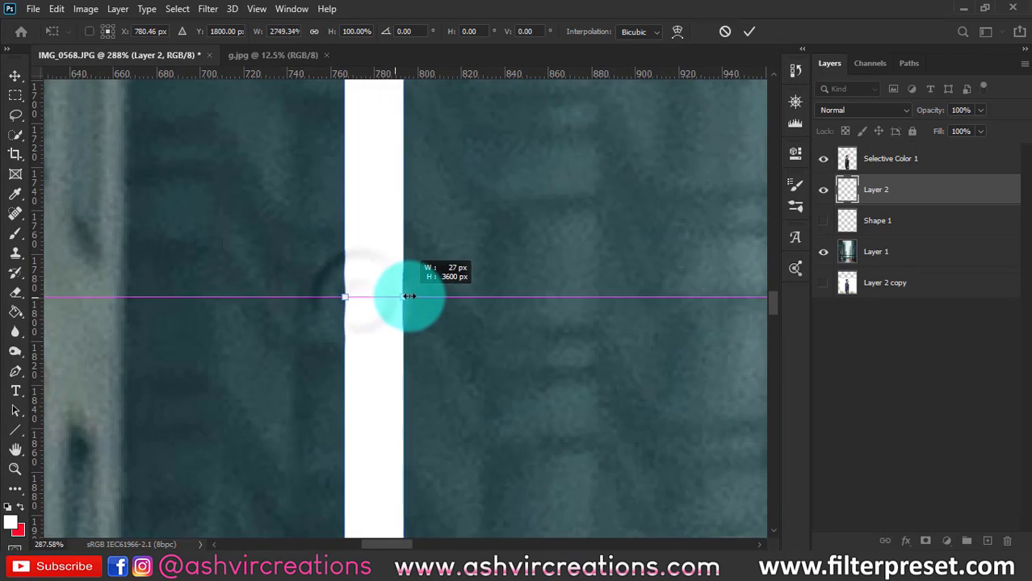
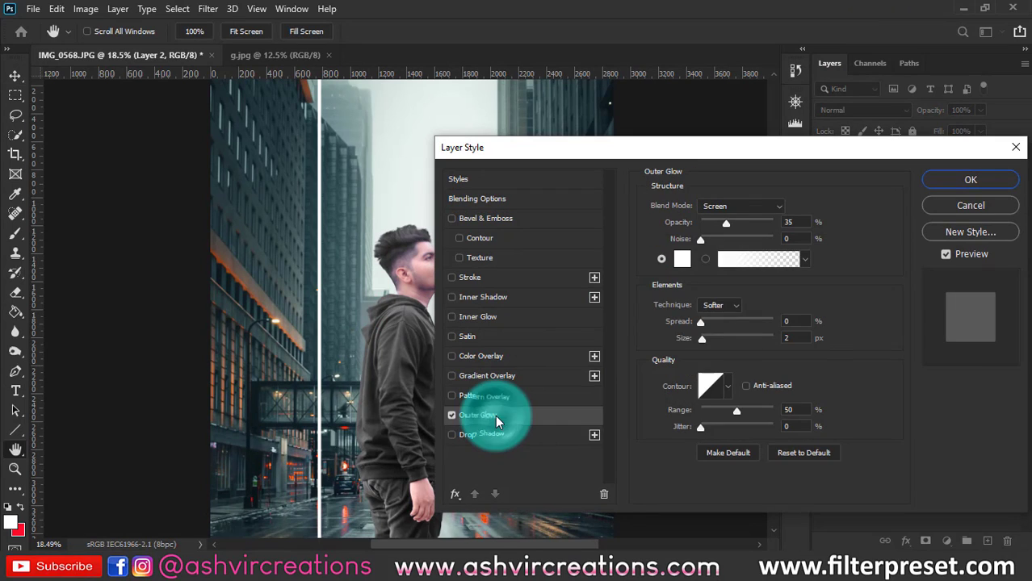
Give the line's Outer Glow the colour red (#ff0000) at 100% opacity, enlarge its size and apply the layer style.
click(686, 259)
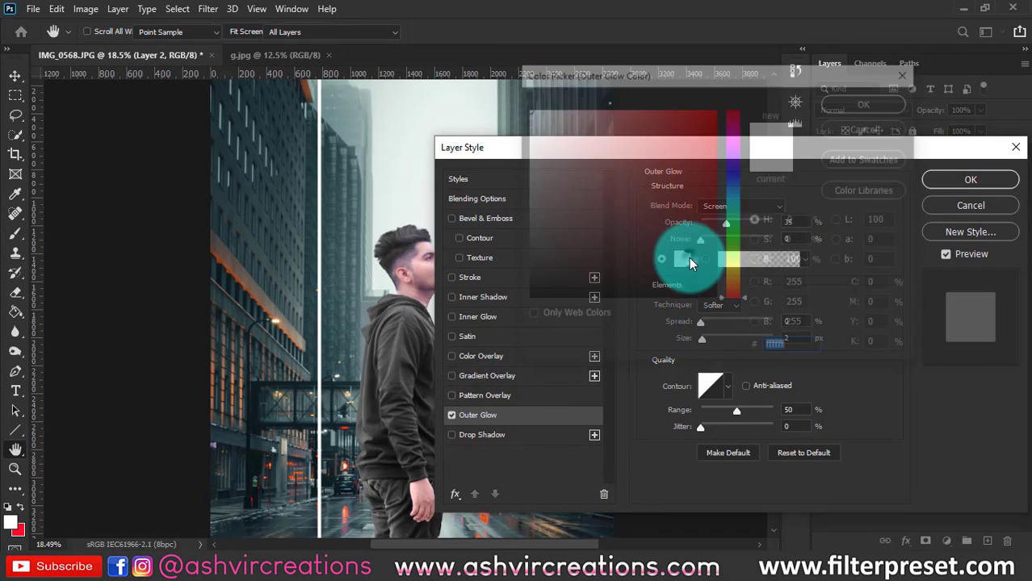
drag(682, 235, 715, 95)
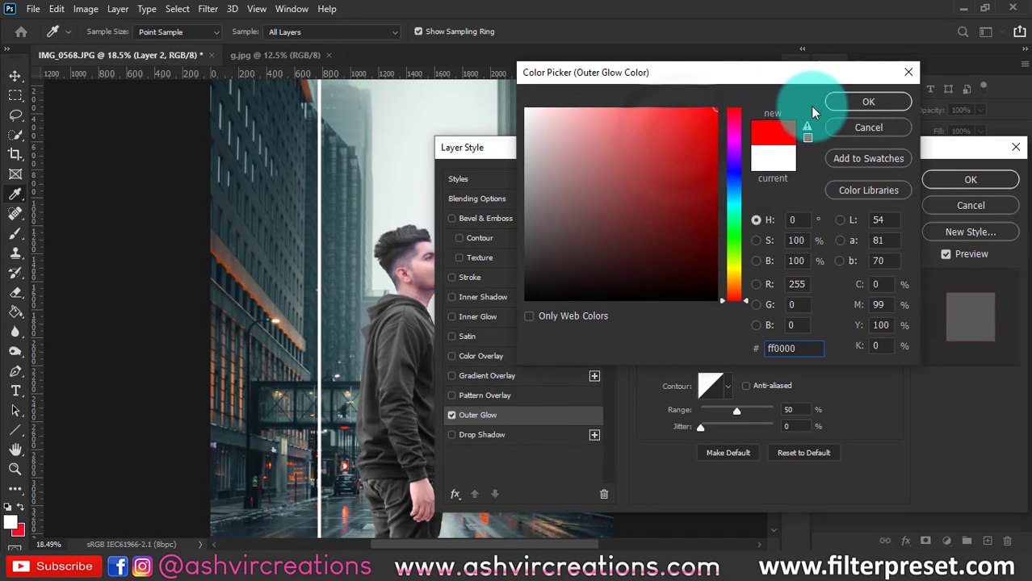
click(838, 103)
drag(791, 222, 799, 222)
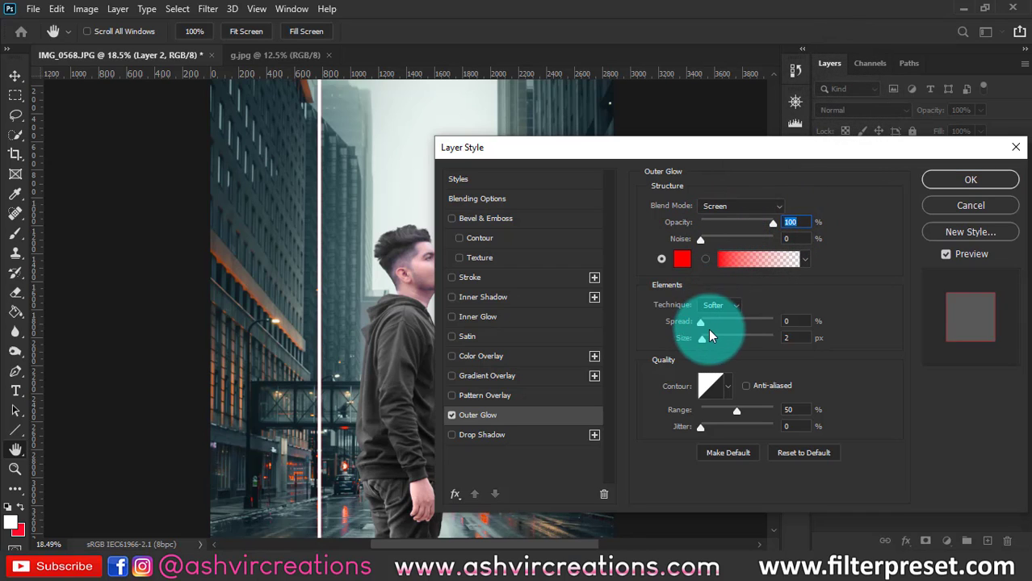
mouse_move(702, 337)
mouse_down()
mouse_move(726, 340)
mouse_move(712, 319)
mouse_move(722, 340)
mouse_up()
click(949, 193)
key(v)
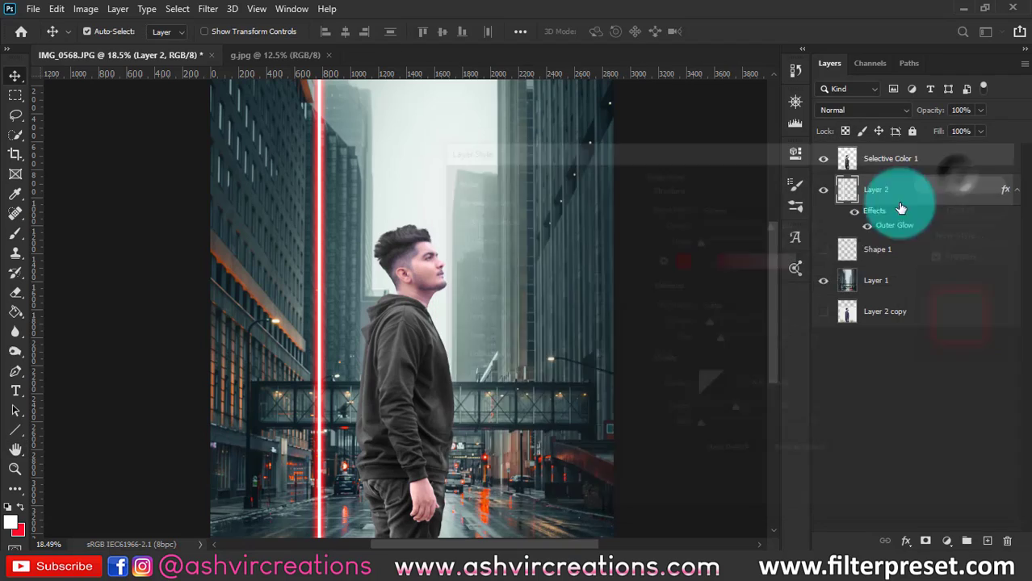
Narrow the glowing line on Layer 2 to about 84% of its width with Free Transform.
scroll(307, 319, down, 2)
scroll(309, 303, up, 6)
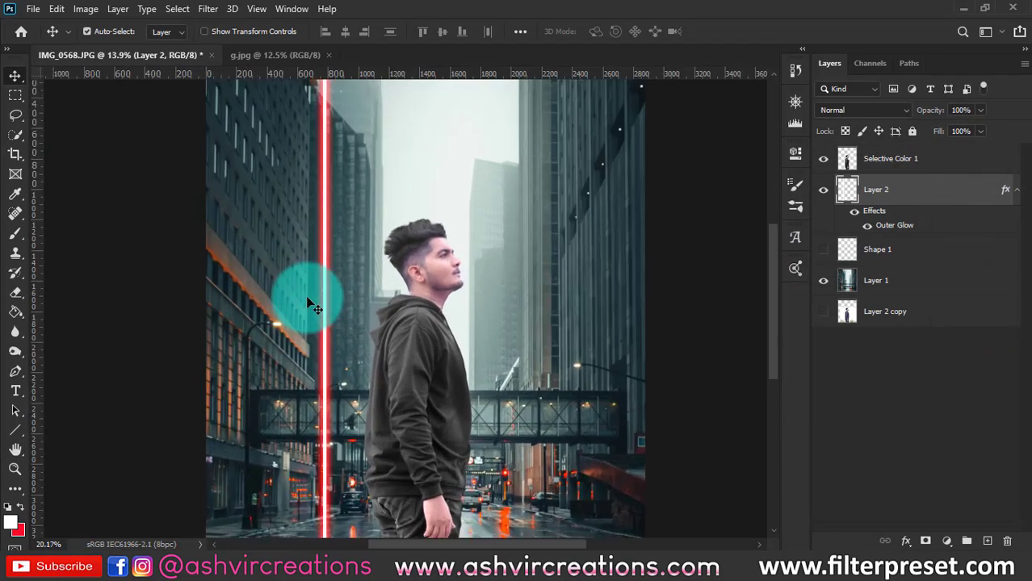
scroll(323, 313, up, 5)
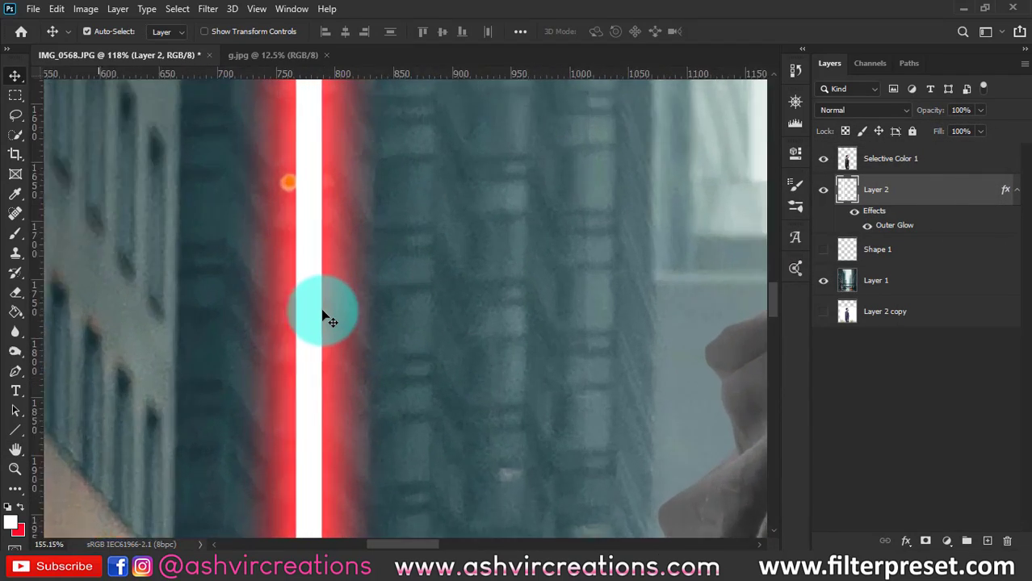
key(ctrl+t)
scroll(314, 289, up, 2)
scroll(315, 289, up, 2)
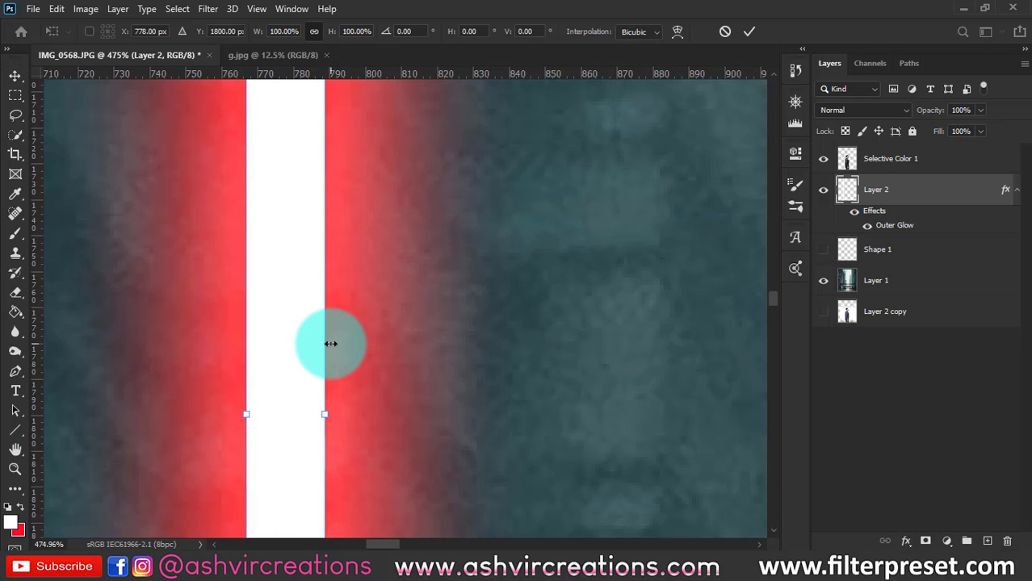
drag(326, 344, 311, 347)
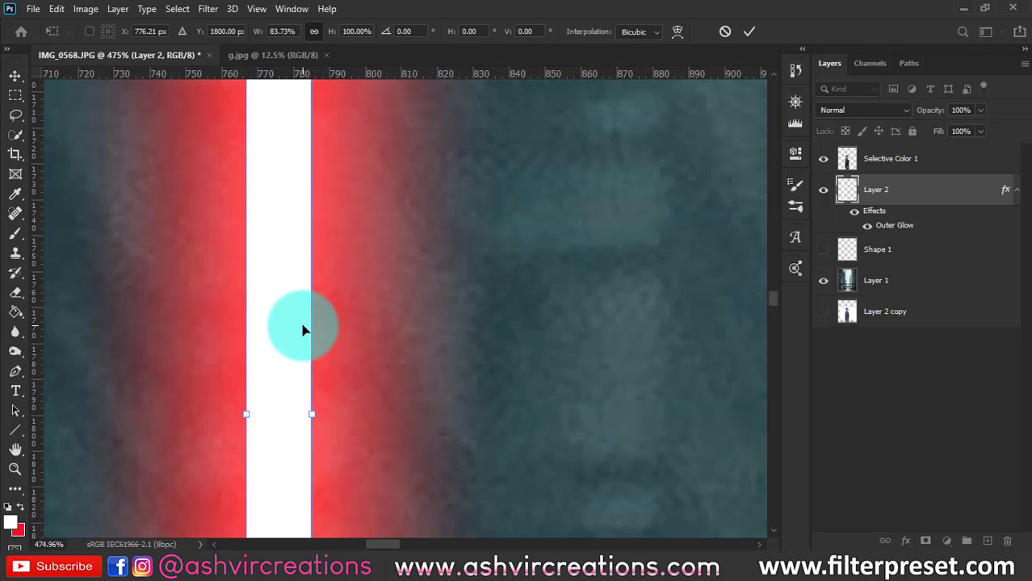
double_click(297, 323)
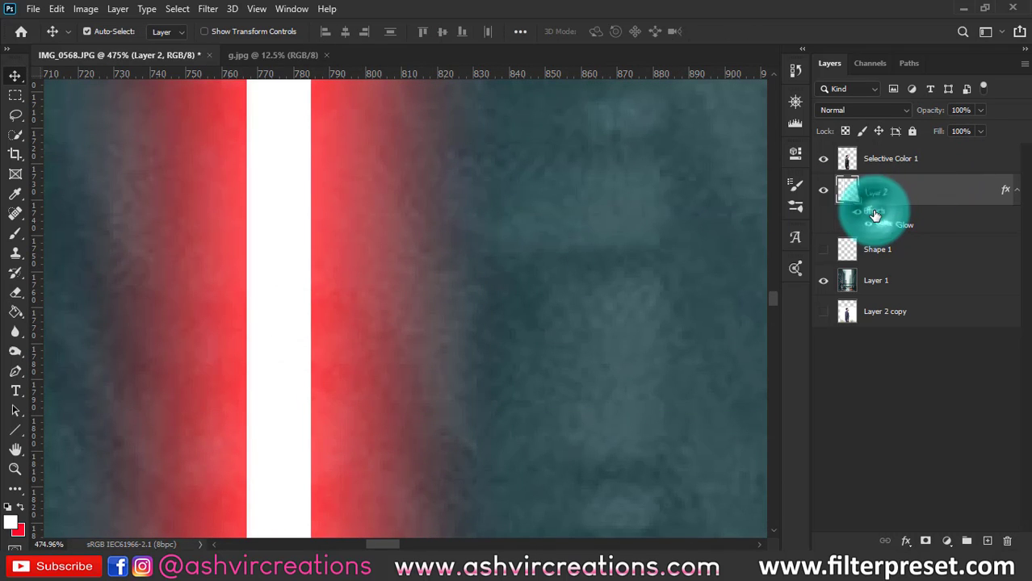
Add an Inner Glow effect to the line on Layer 2 and make its colour pure red.
double_click(875, 214)
click(485, 317)
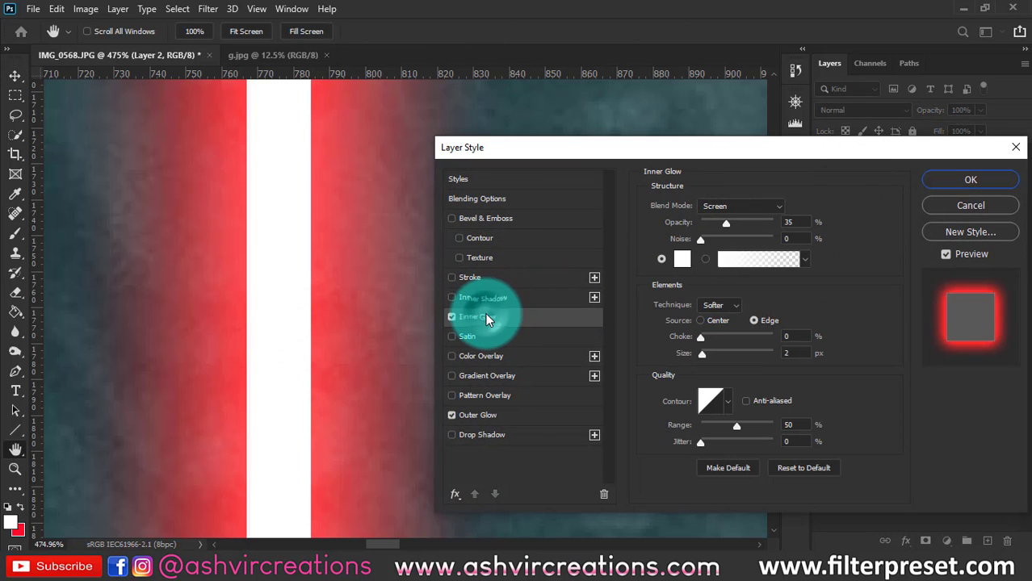
click(682, 258)
click(327, 231)
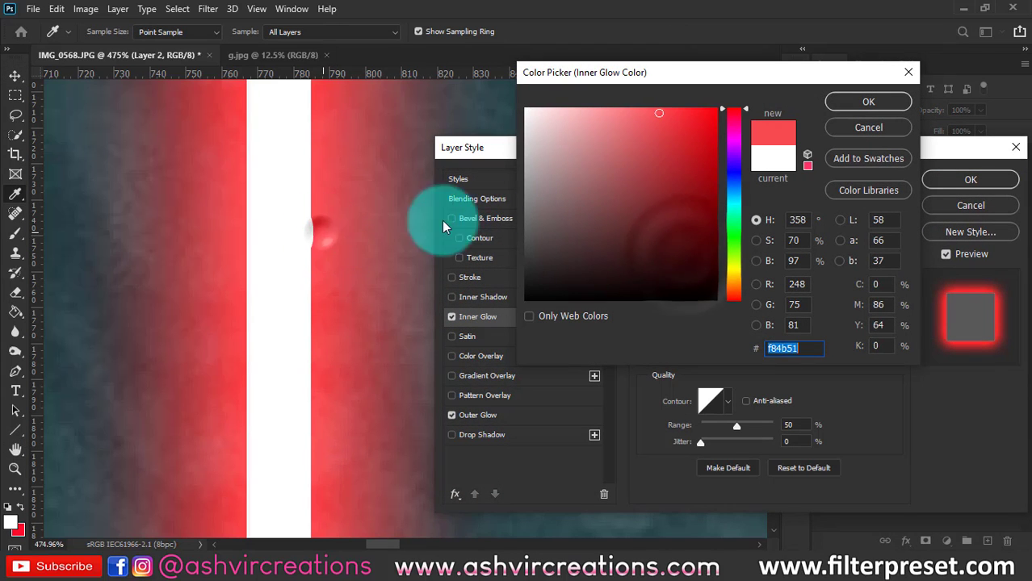
drag(654, 142, 839, 89)
click(846, 96)
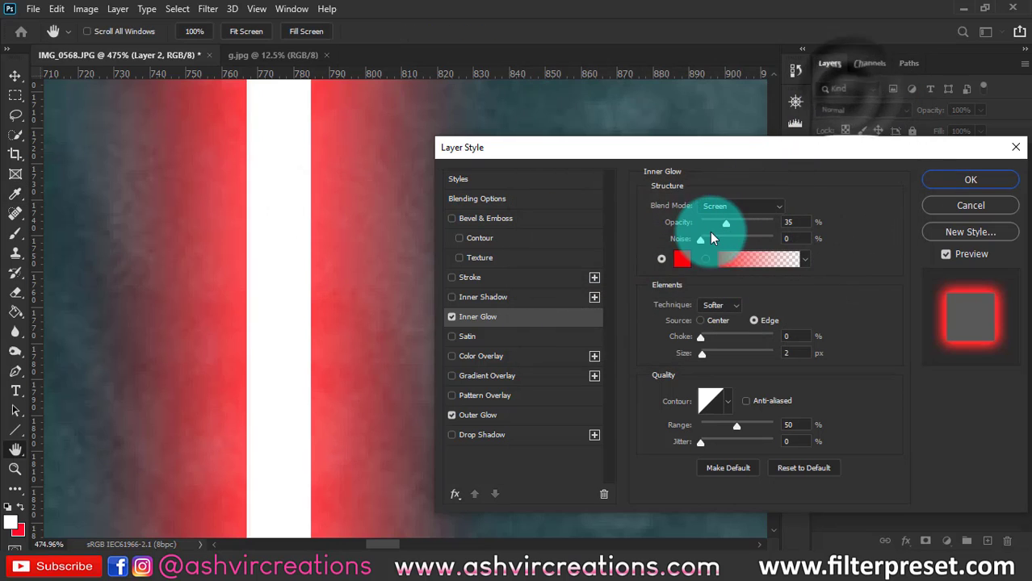
Set the Inner Glow to 100% opacity, 20% choke and 114 px size.
mouse_move(701, 353)
mouse_down()
mouse_move(737, 353)
mouse_move(716, 337)
mouse_up()
click(710, 339)
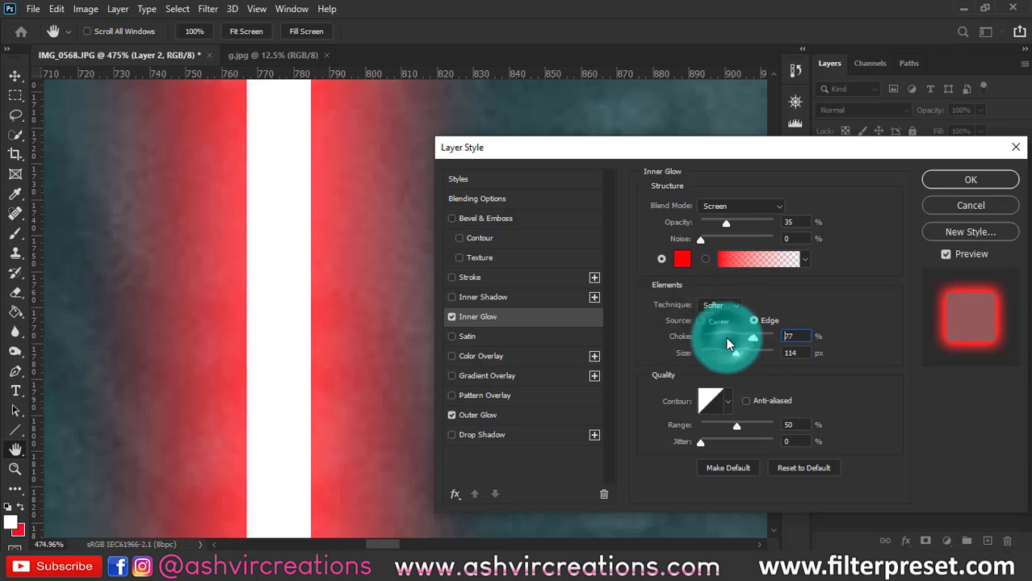
drag(747, 224, 763, 223)
Try the Darken and Normal blend modes for the line's Inner Glow.
click(741, 207)
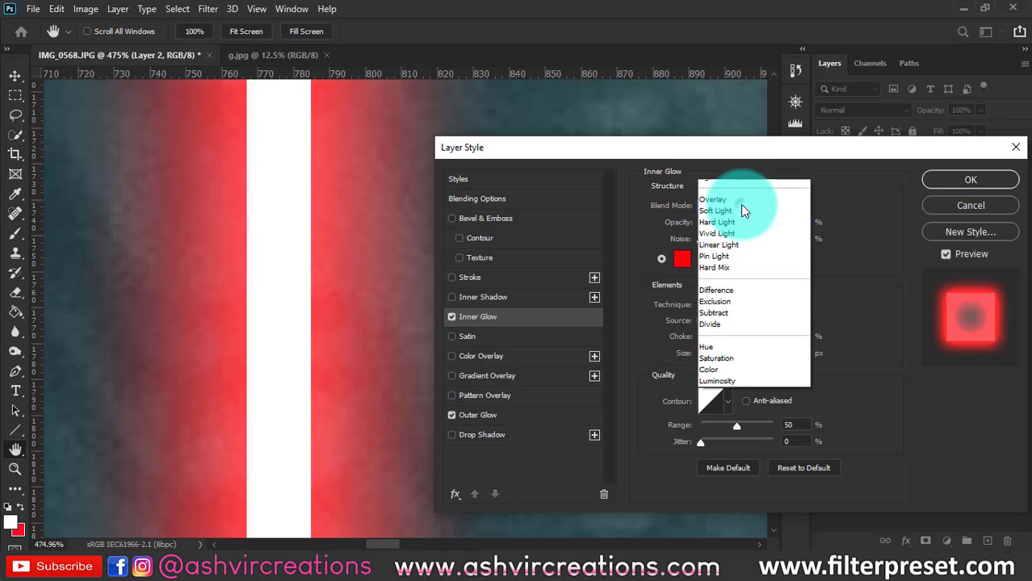
click(727, 198)
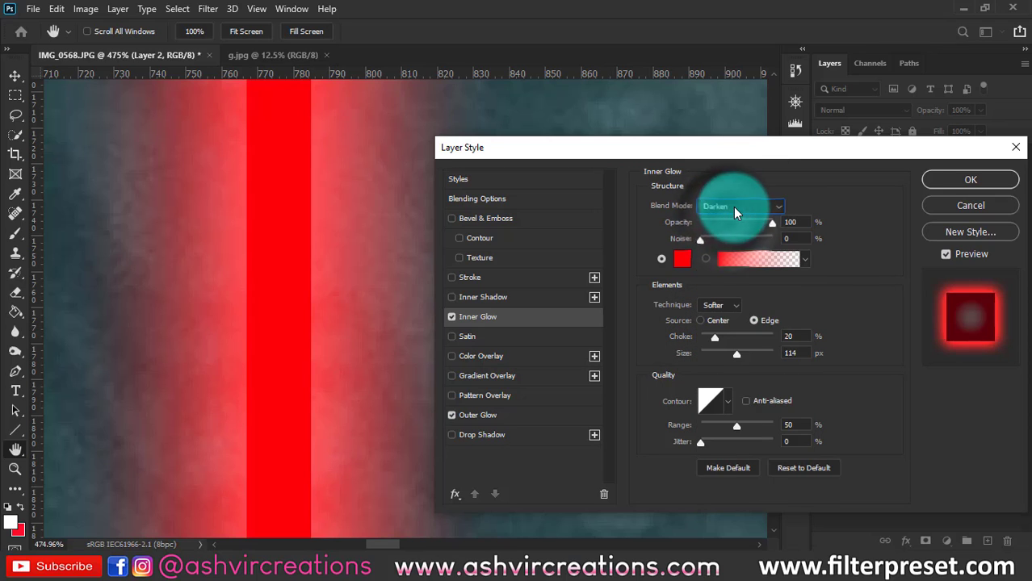
click(733, 206)
click(730, 188)
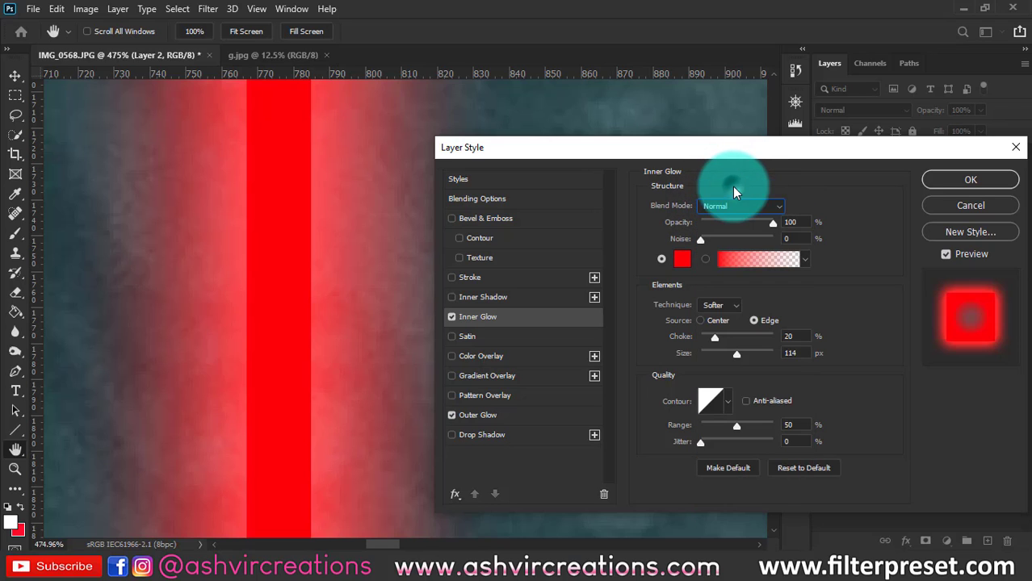
Set the Inner Glow's blend mode to Lighten with 25% choke and 84 px size, and apply the layer style.
click(729, 202)
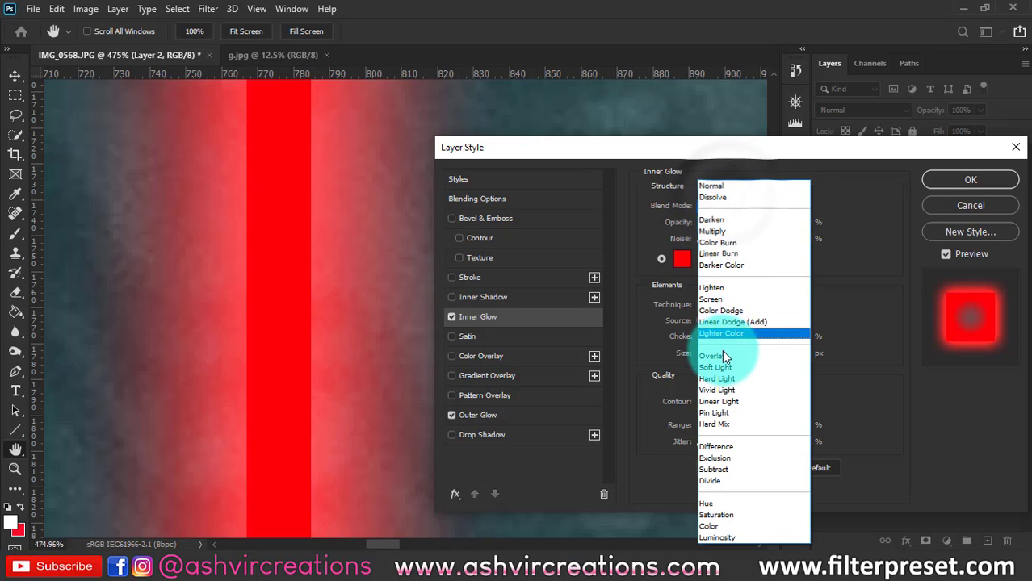
click(723, 288)
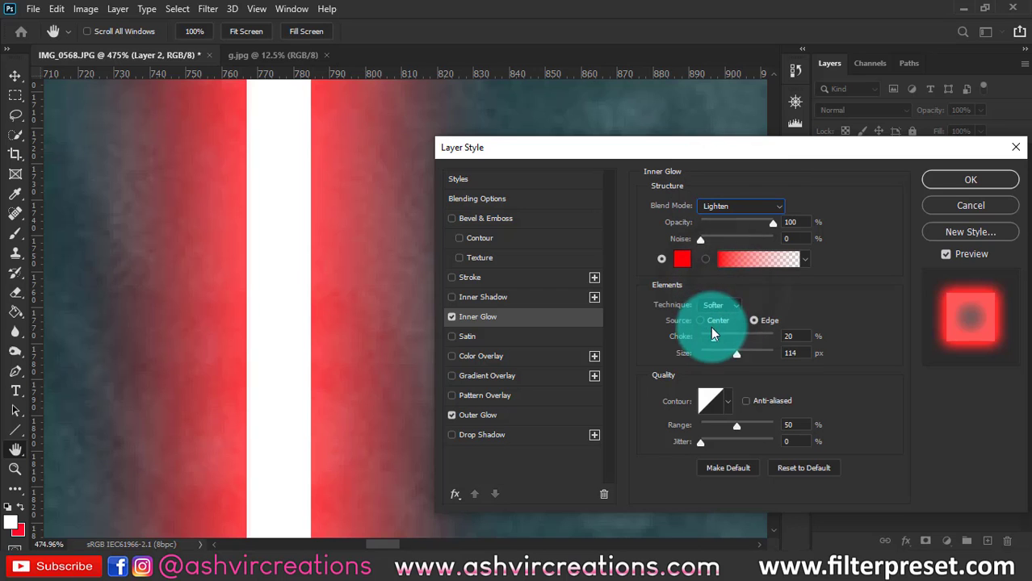
mouse_move(729, 339)
mouse_down()
mouse_move(749, 336)
mouse_move(718, 338)
mouse_move(762, 353)
mouse_move(714, 352)
mouse_move(729, 351)
mouse_up()
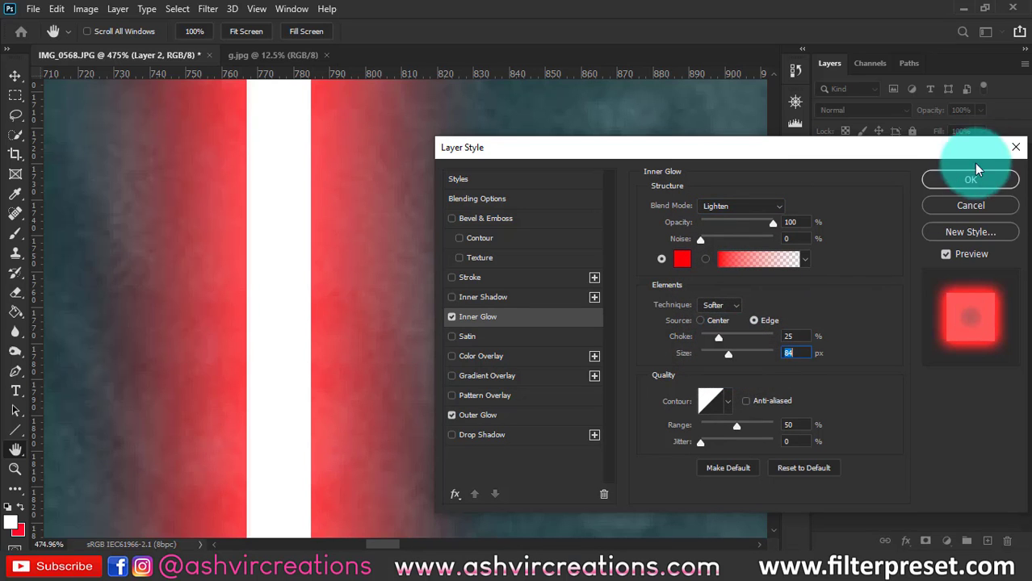
click(972, 172)
scroll(340, 100, down, 10)
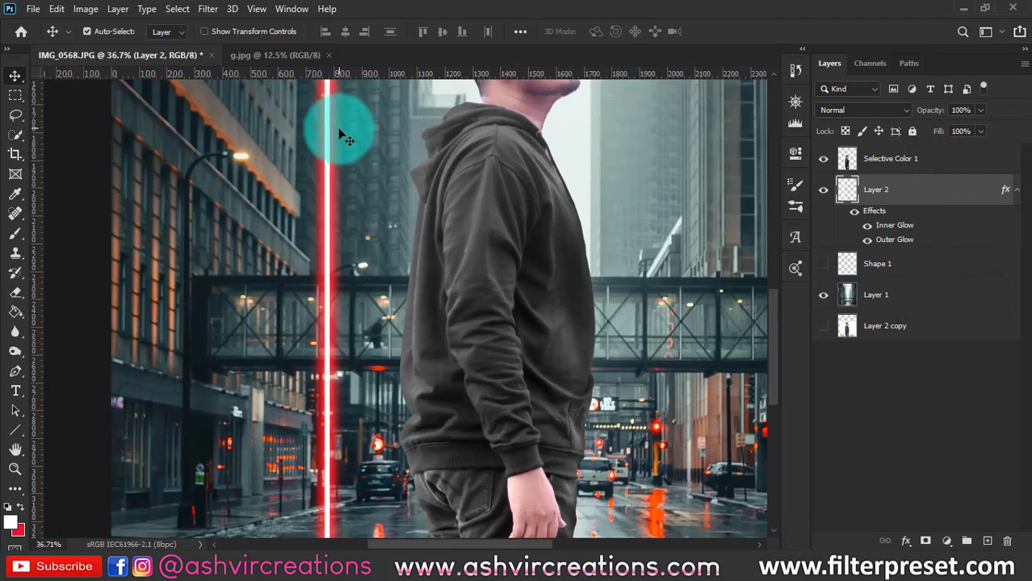
scroll(348, 229, up, 1)
scroll(347, 228, down, 1)
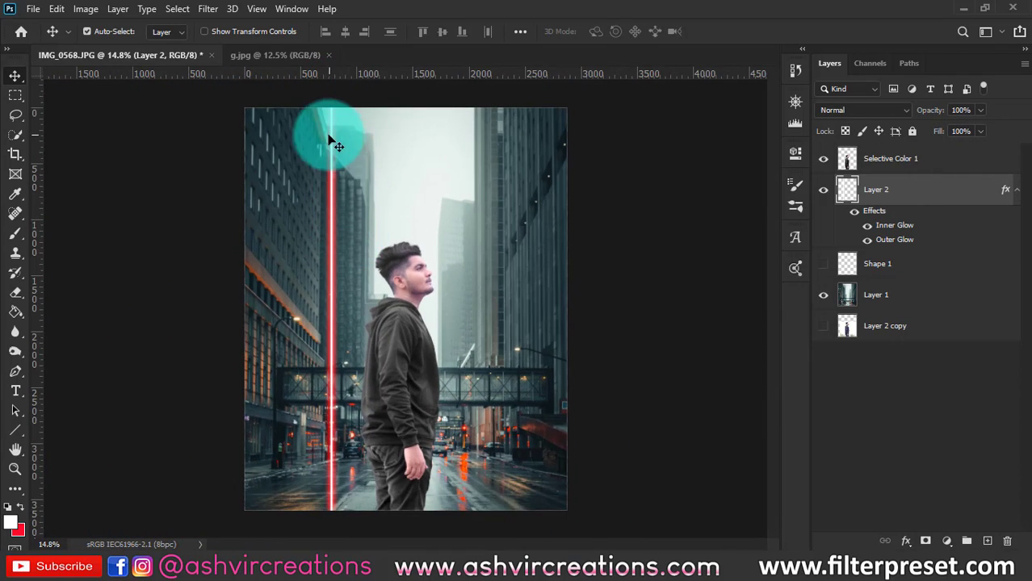
key(ctrl+t)
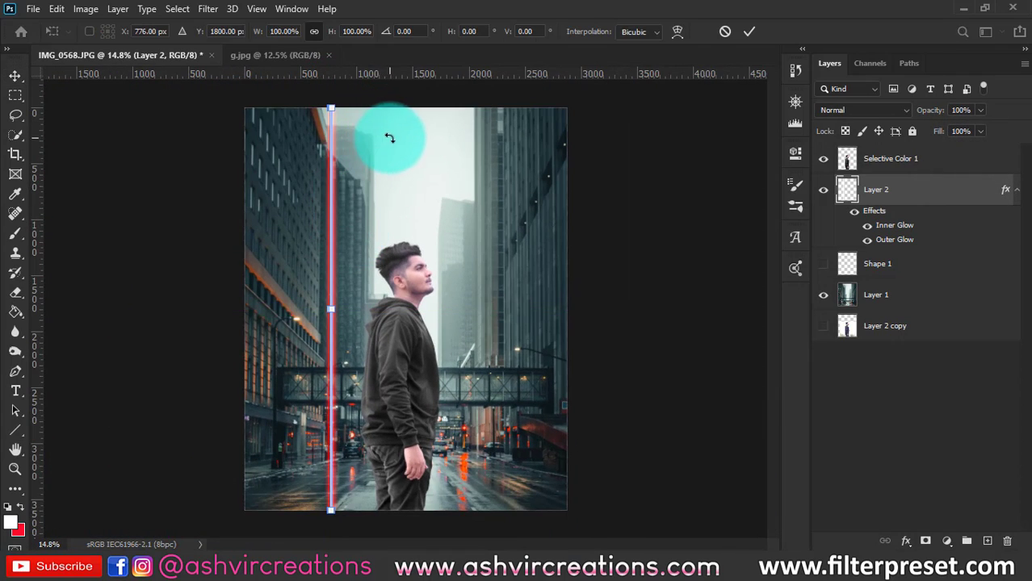
drag(389, 138, 471, 346)
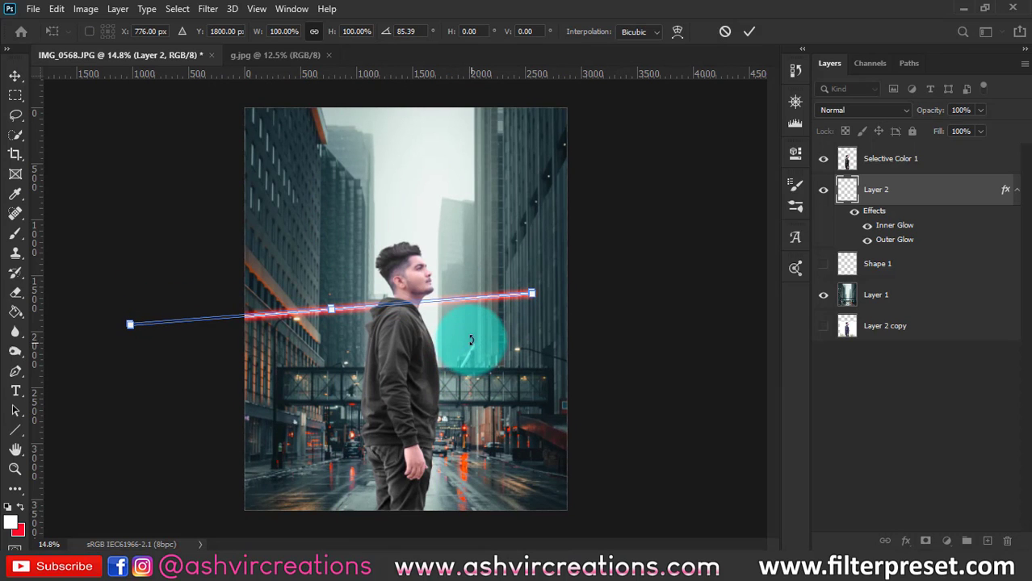
click(725, 31)
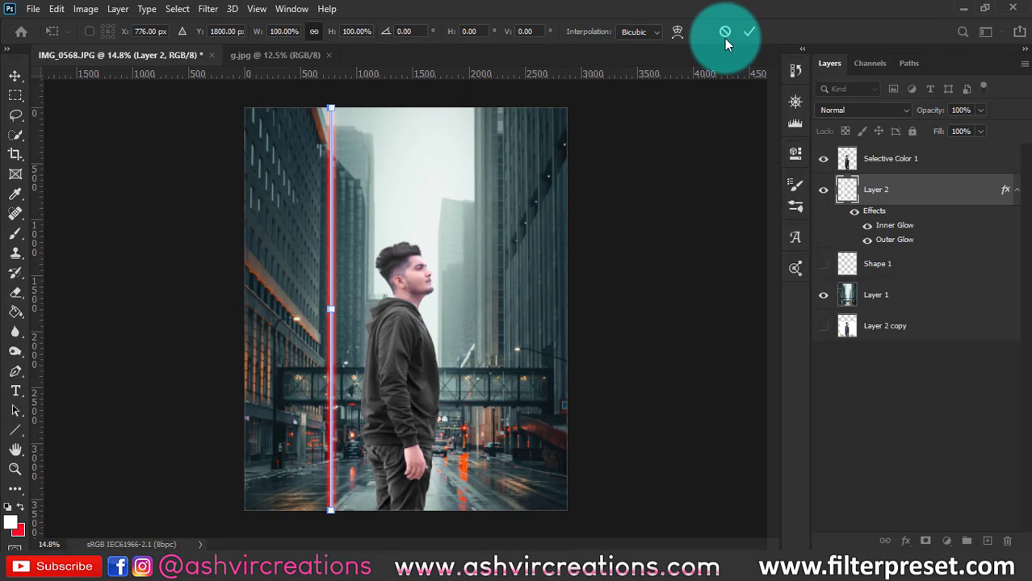
Rotate a duplicate of the glowing line about 85° and place it across the image behind the man's shoulders, with the original Layer 2 hidden.
key(ctrl+j)
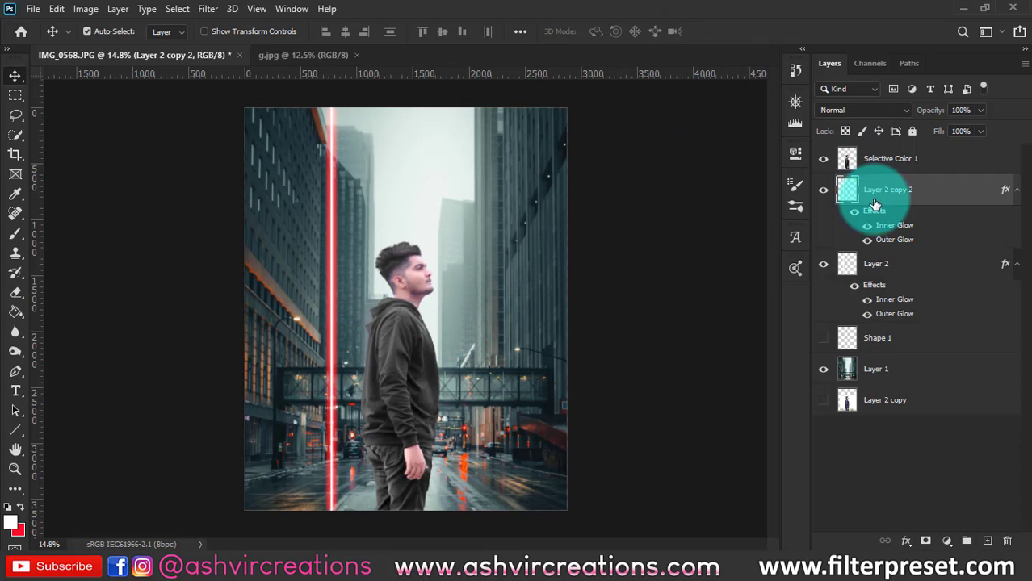
click(824, 266)
key(ctrl+t)
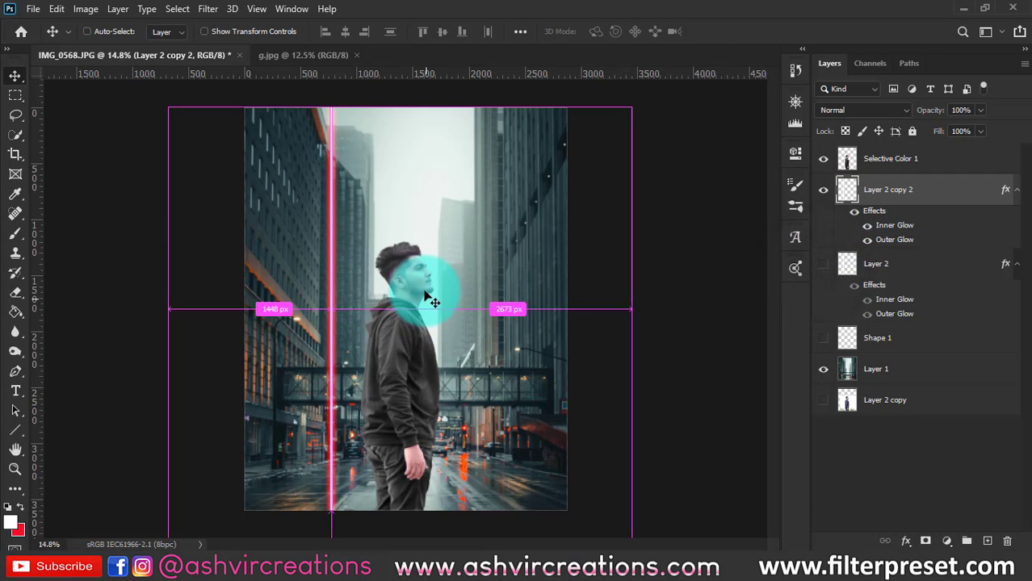
drag(421, 295, 516, 346)
scroll(437, 319, up, 3)
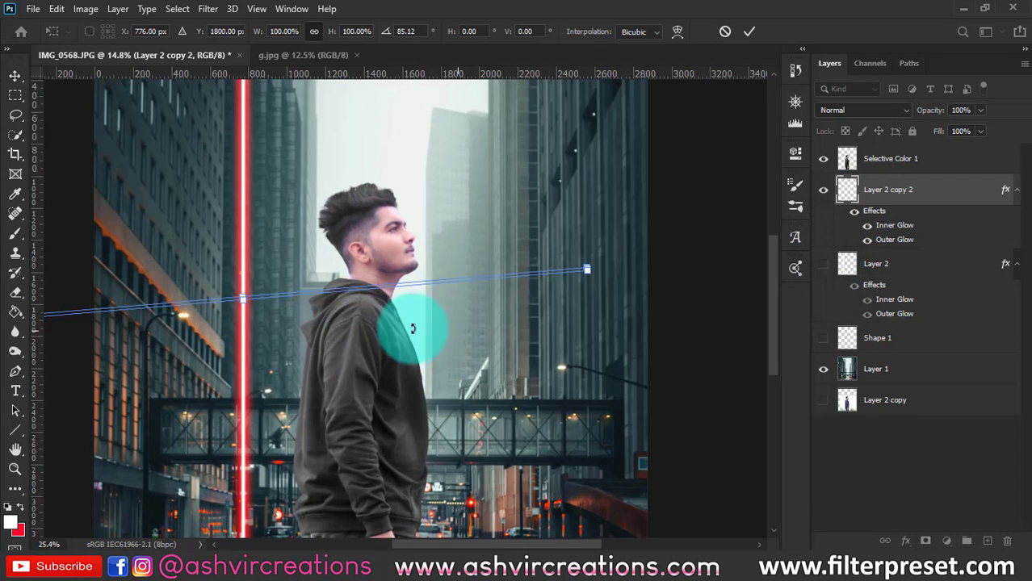
drag(284, 300, 413, 323)
key(Return)
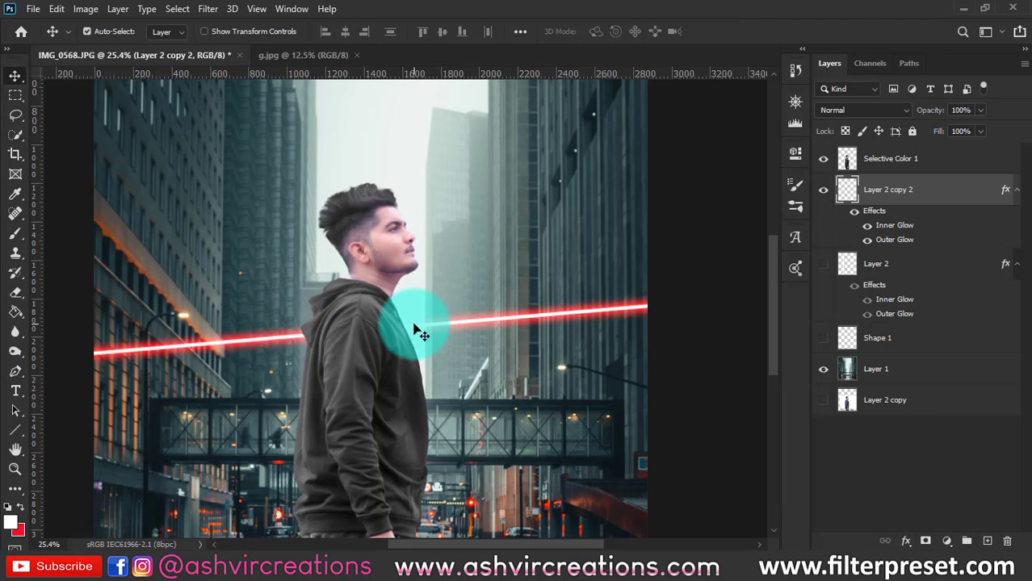
Duplicate the glowing line, rotate the copy about 18° and place it sloping down behind the man's waist.
scroll(413, 327, down, 2)
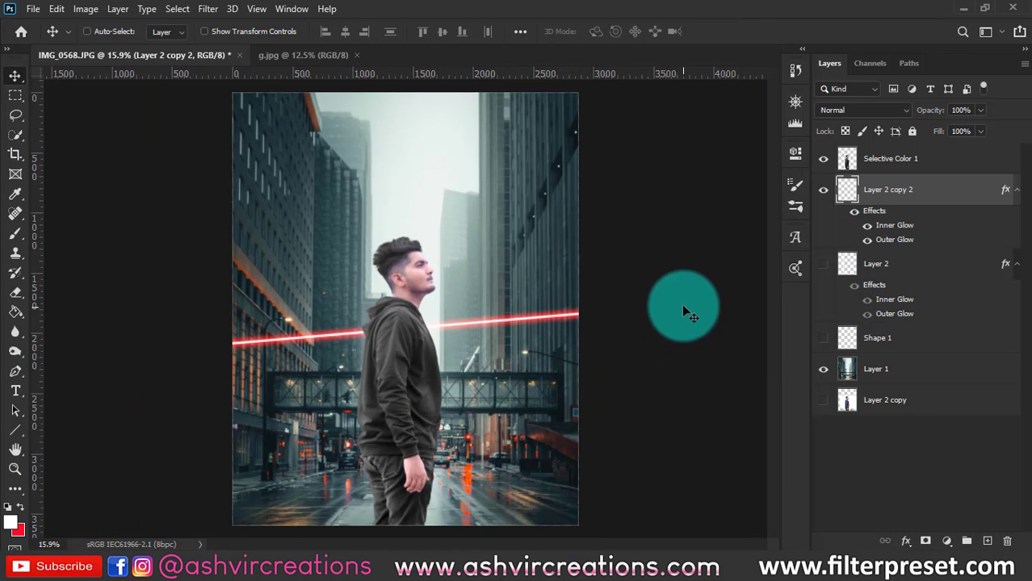
key(ctrl+j)
key(ctrl+t)
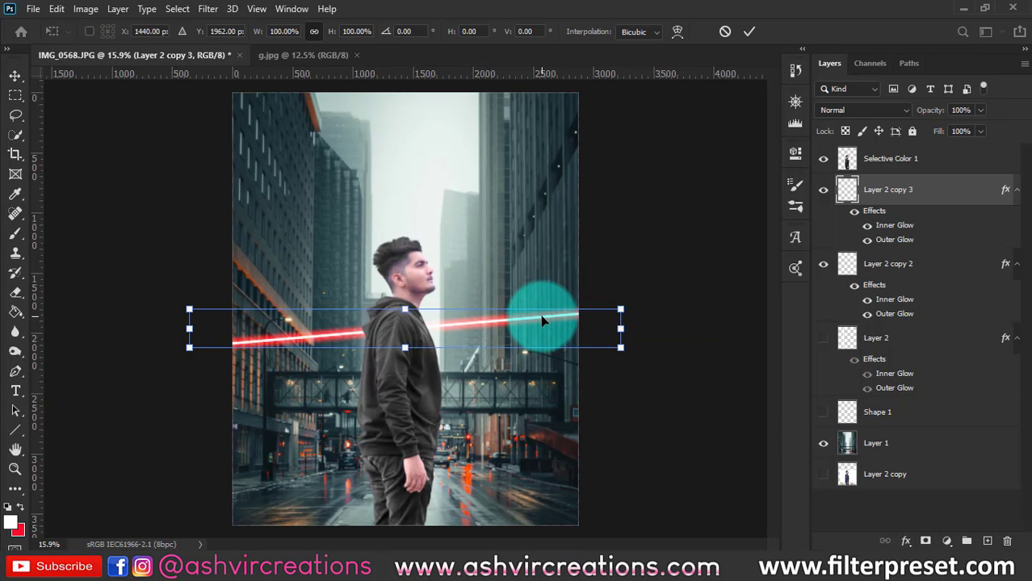
drag(541, 321, 536, 378)
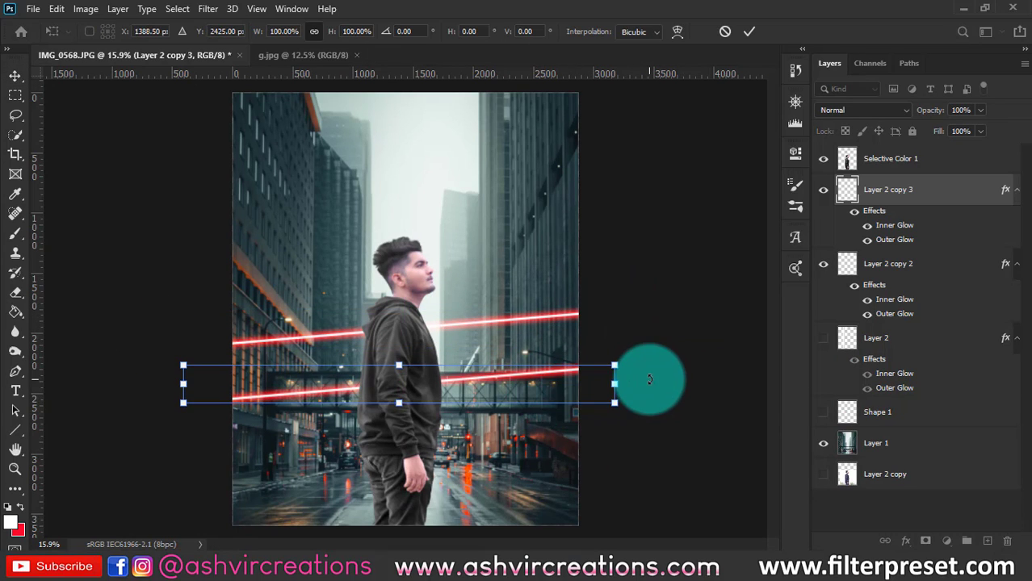
drag(649, 378, 651, 417)
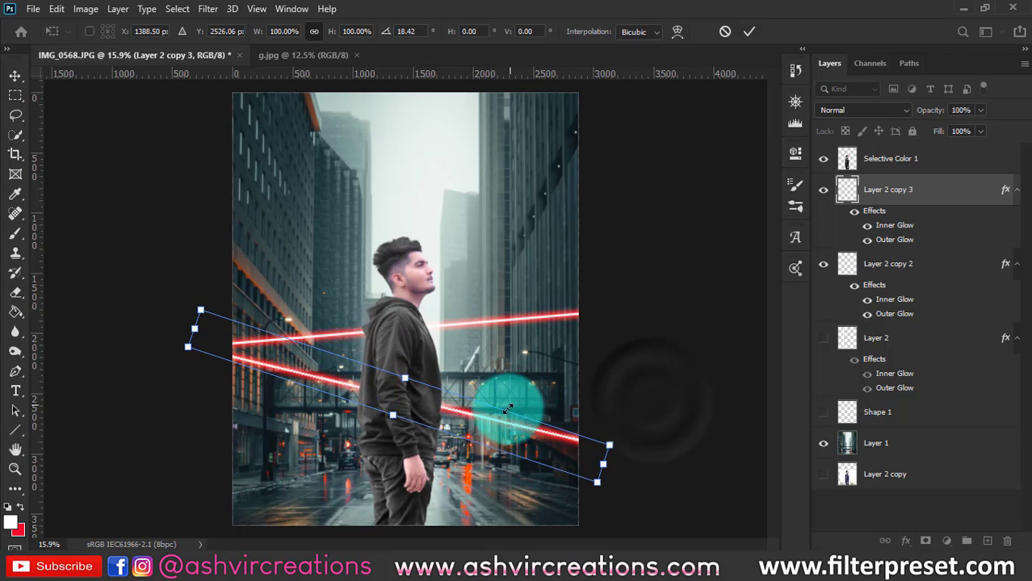
drag(487, 418, 517, 373)
key(Return)
scroll(516, 372, up, 2)
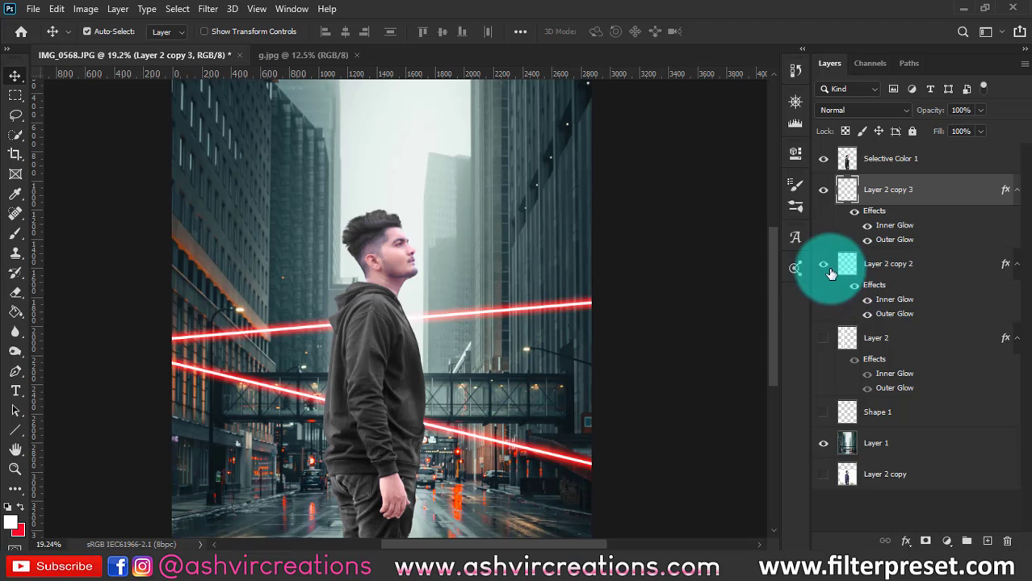
scroll(699, 315, down, 1)
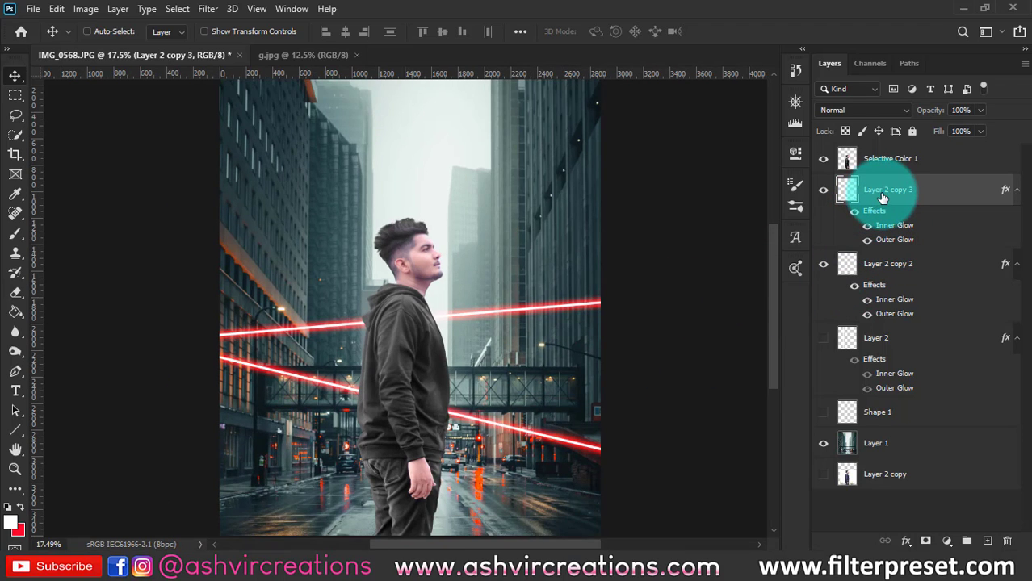
Duplicate the lower line, move the copy above the man's layer and tilt it the opposite way across the front of his hoodie.
key(ctrl+j)
drag(882, 197, 888, 158)
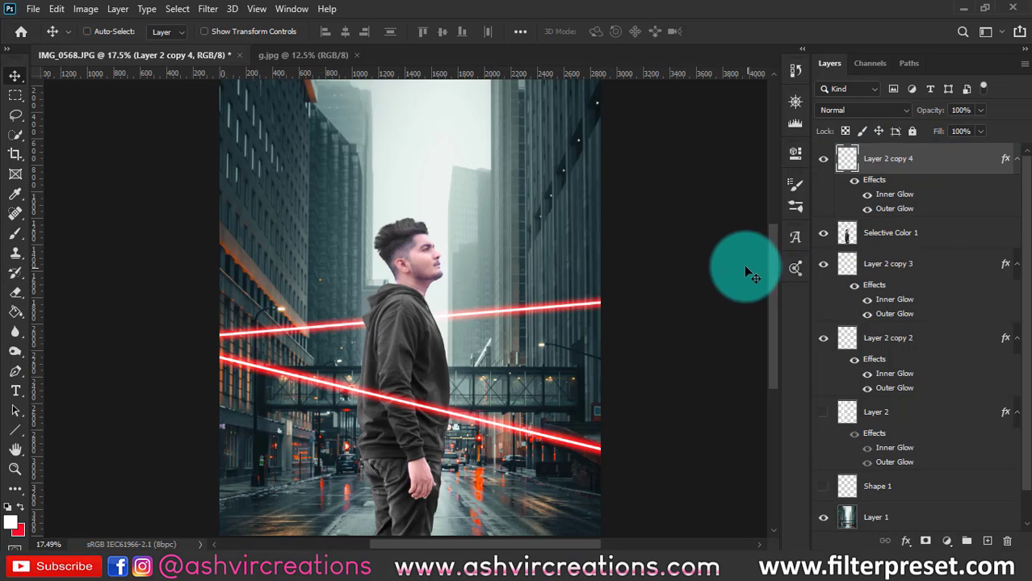
key(ctrl+t)
drag(701, 325, 647, 146)
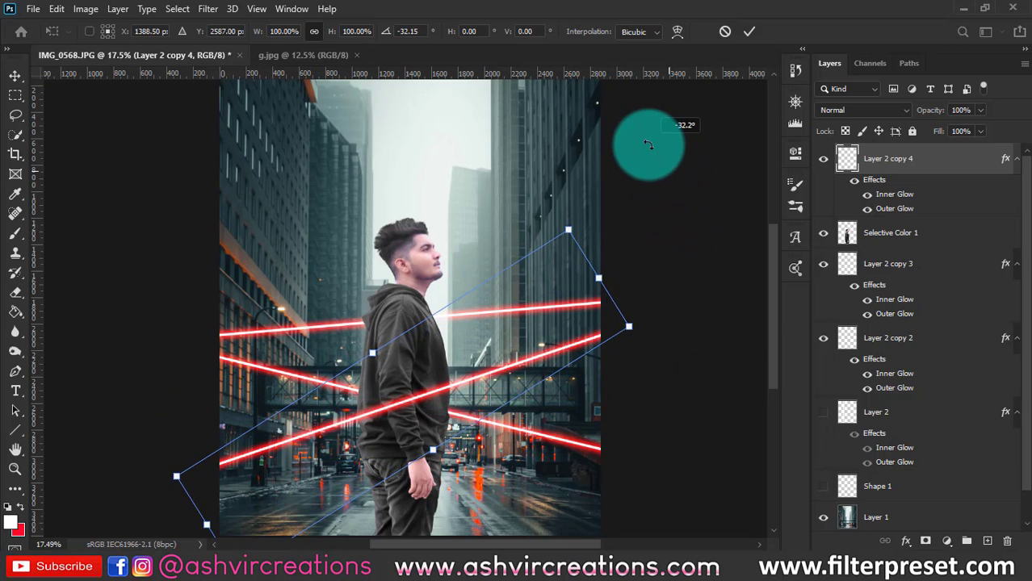
drag(569, 335, 649, 316)
key(Return)
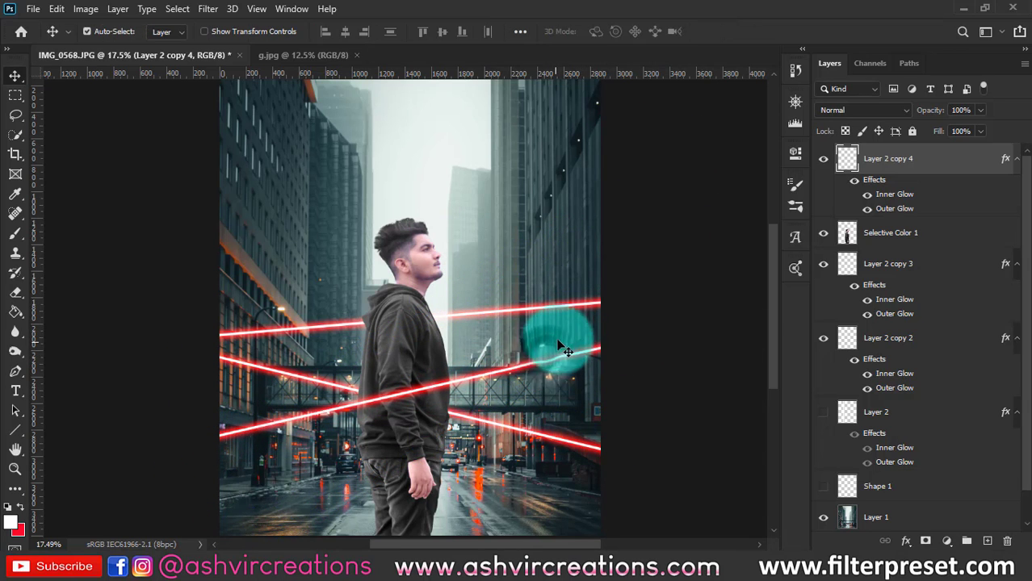
scroll(546, 355, up, 2)
scroll(363, 396, up, 5)
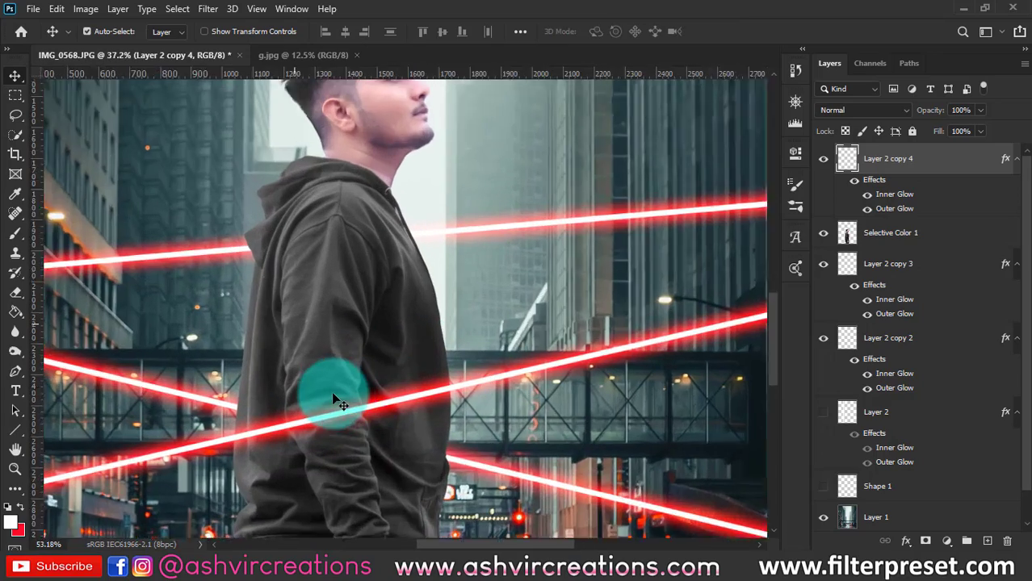
scroll(337, 402, down, 7)
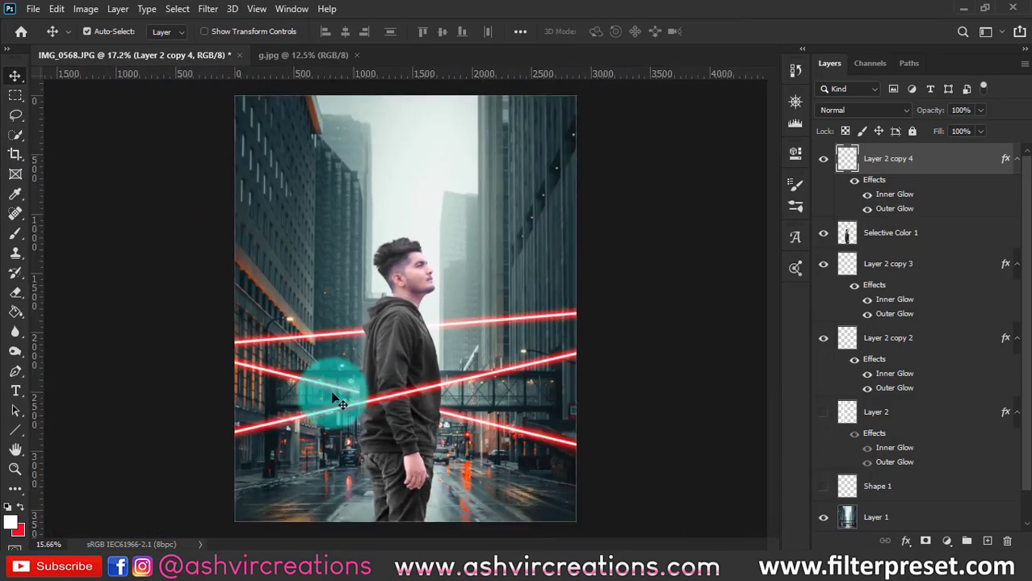
scroll(334, 387, up, 1)
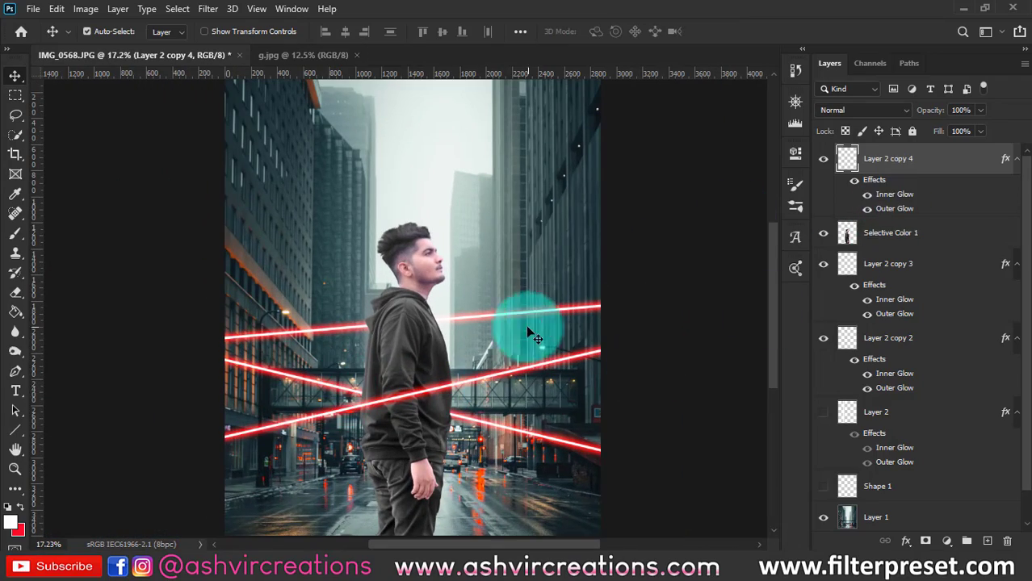
Duplicate the front line, rotate the copy about 15° and place it nearly level across the man's hand.
scroll(526, 325, down, 2)
key(ctrl)
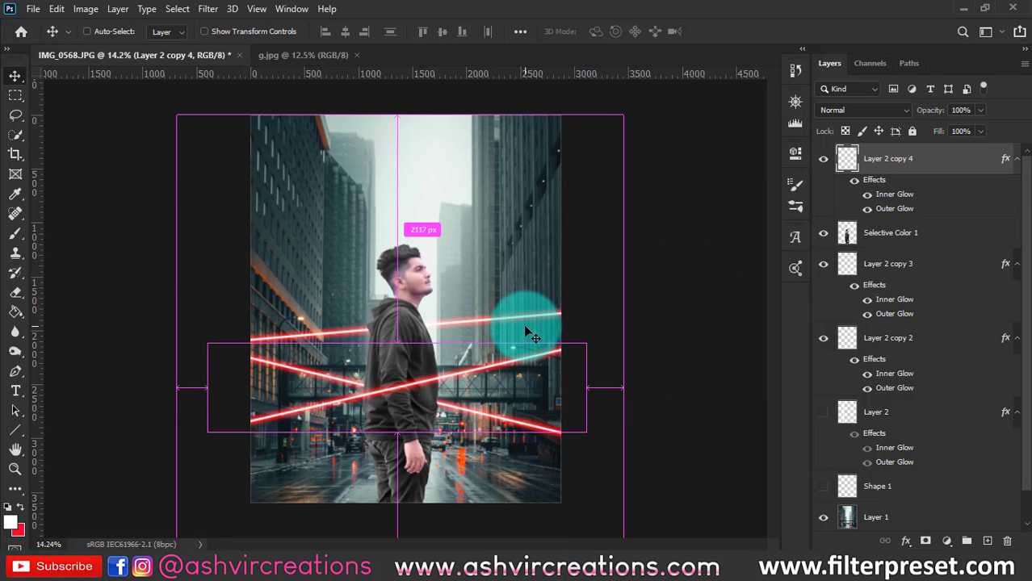
key(ctrl+j)
key(ctrl+t)
drag(507, 381, 508, 470)
drag(681, 373, 688, 453)
drag(547, 460, 523, 466)
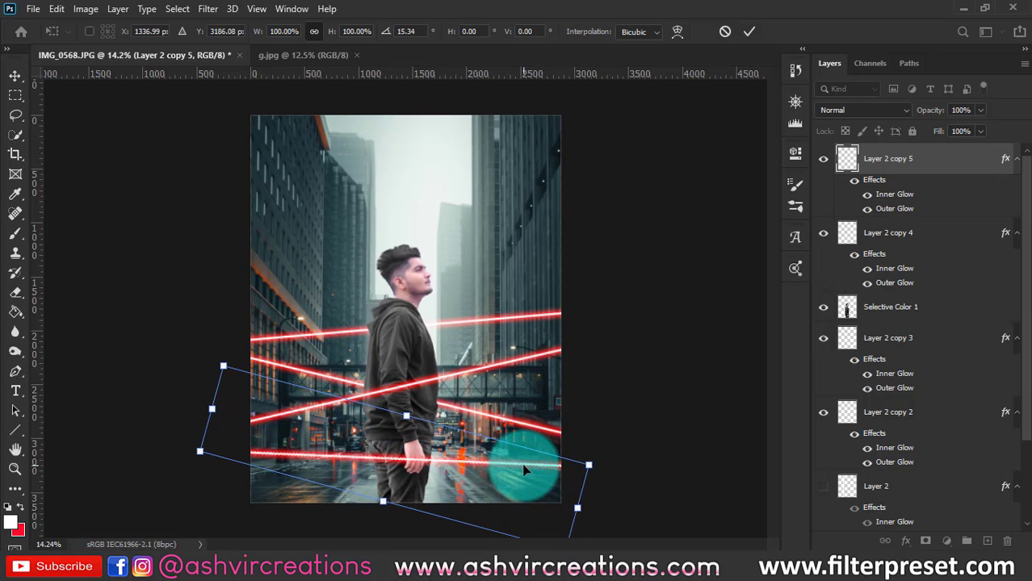
key(Return)
Examine how the four glowing lines cross the man and the street, up close and in the full image.
scroll(524, 469, up, 1)
scroll(395, 320, down, 5)
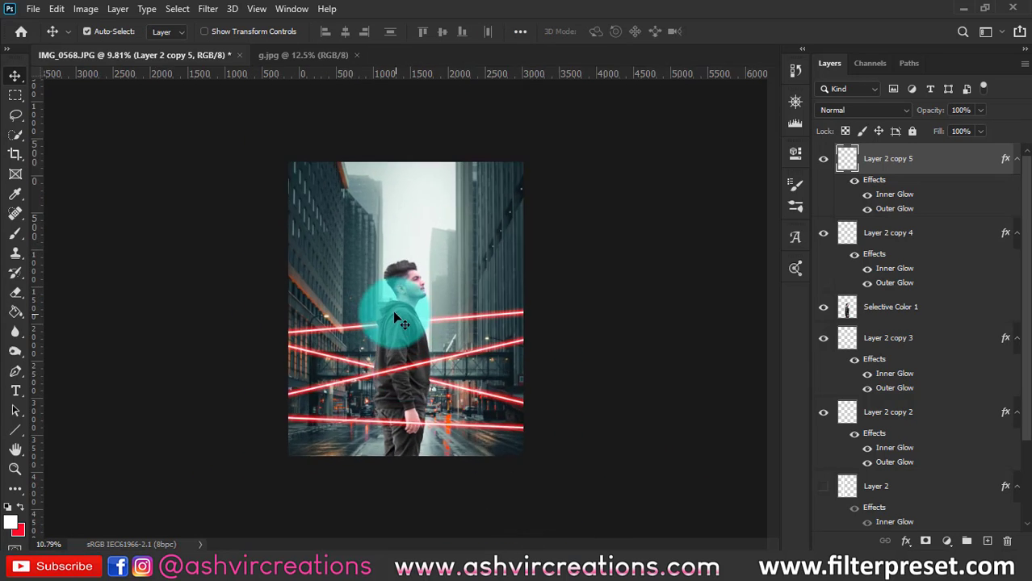
scroll(388, 247, up, 8)
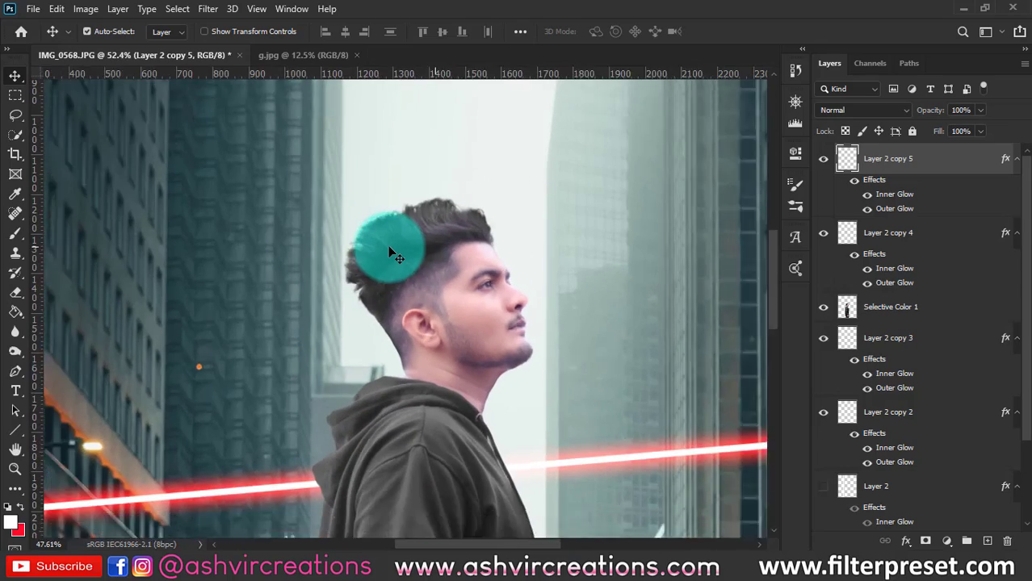
scroll(388, 252, down, 6)
drag(384, 105, 452, 368)
scroll(454, 356, up, 5)
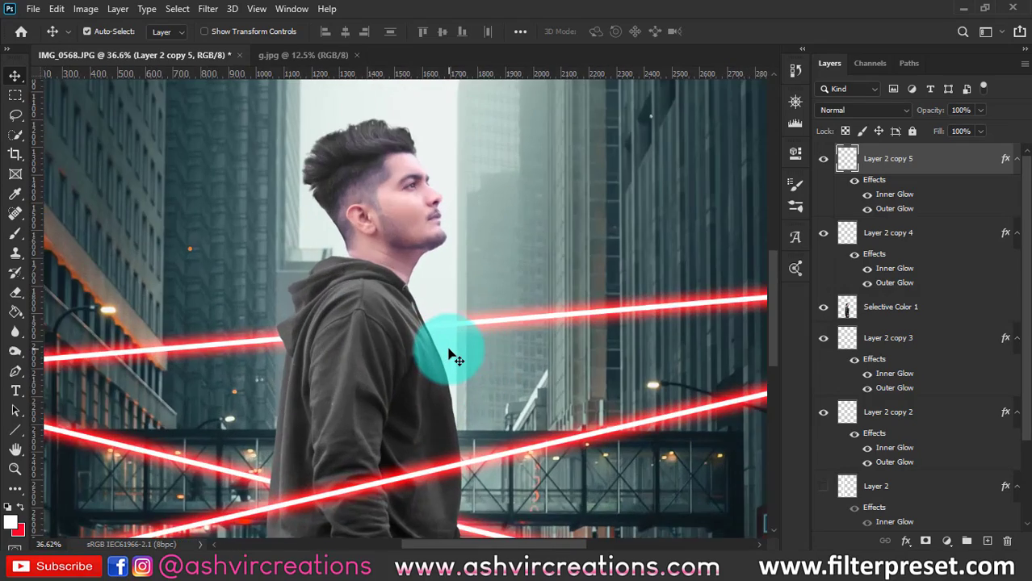
scroll(450, 353, down, 10)
scroll(453, 355, up, 2)
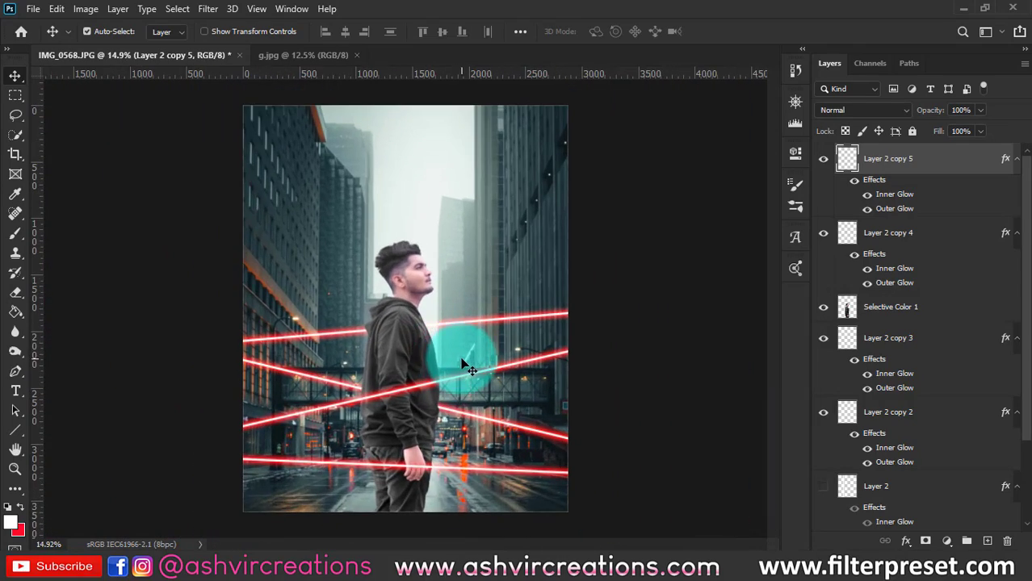
drag(464, 367, 422, 428)
scroll(422, 428, up, 3)
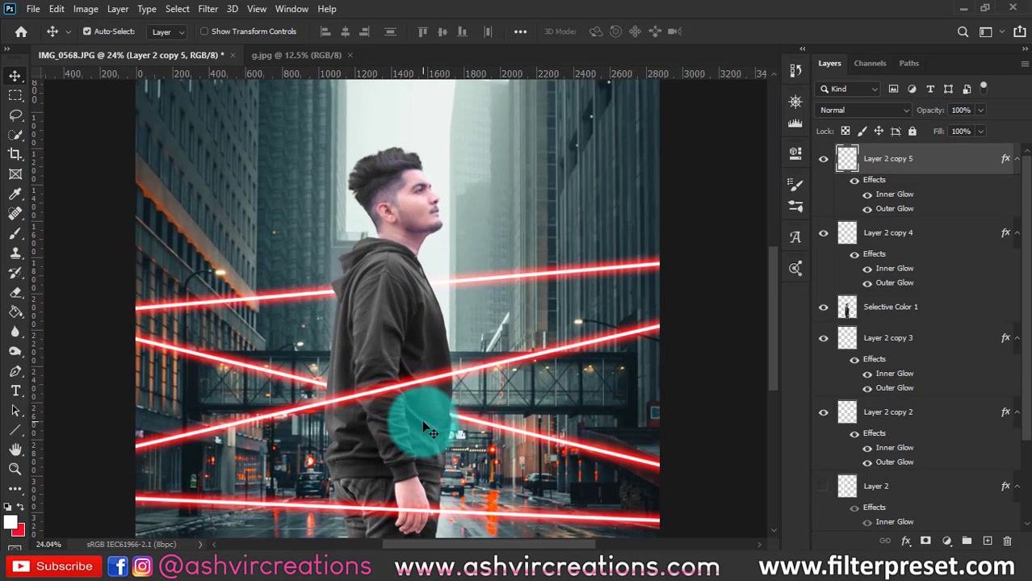
scroll(424, 428, down, 3)
scroll(423, 430, down, 1)
Duplicate the lowest line's layer, Layer 2 copy 5, and rasterize the copy's layer style.
click(950, 189)
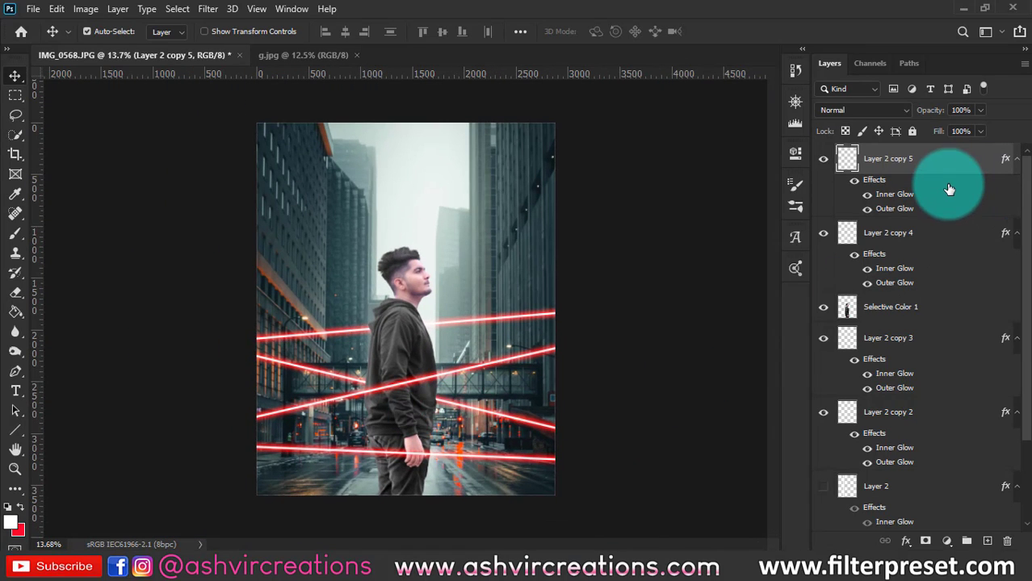
key(ctrl+j)
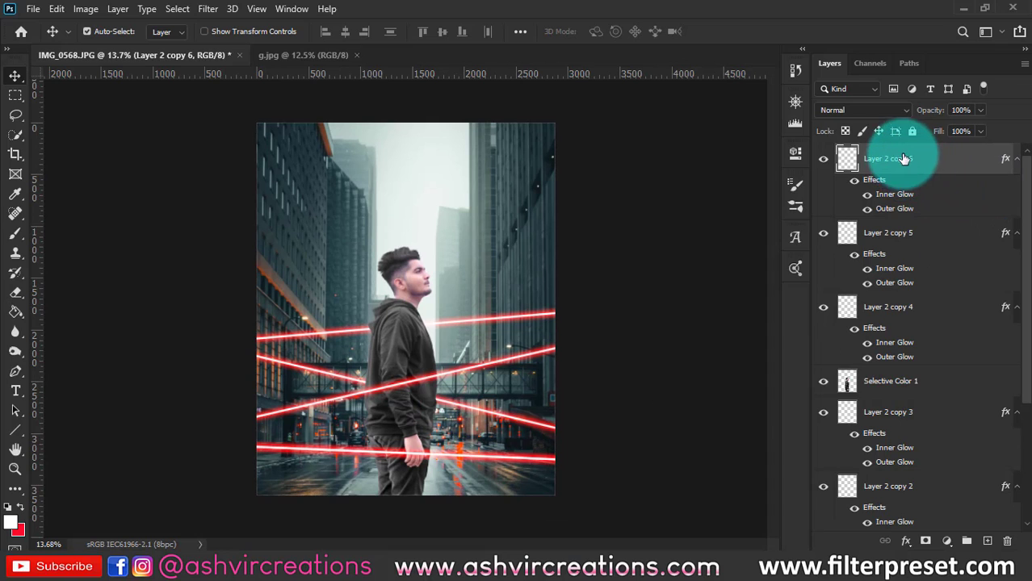
click(823, 158)
click(823, 158)
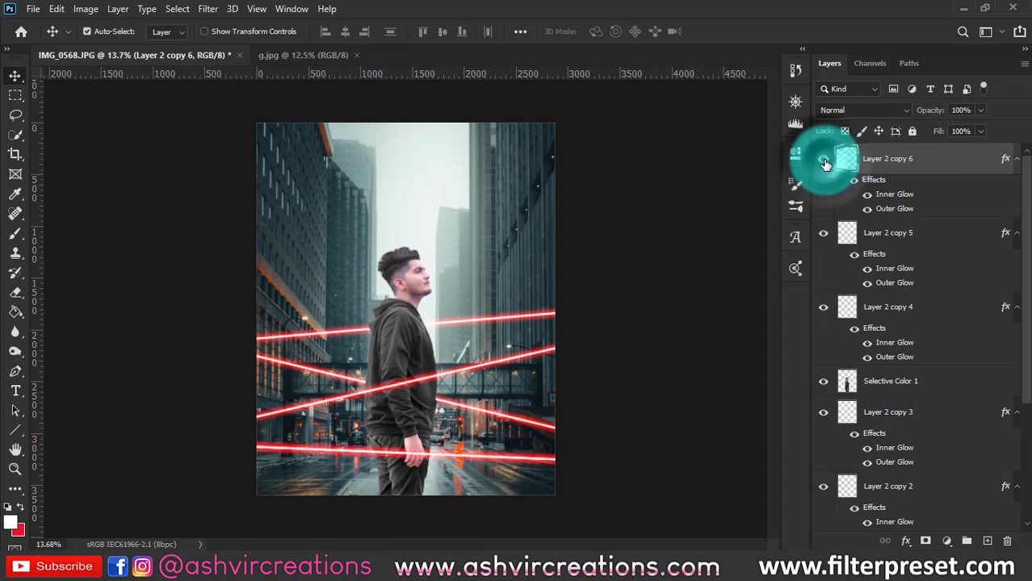
right_click(915, 158)
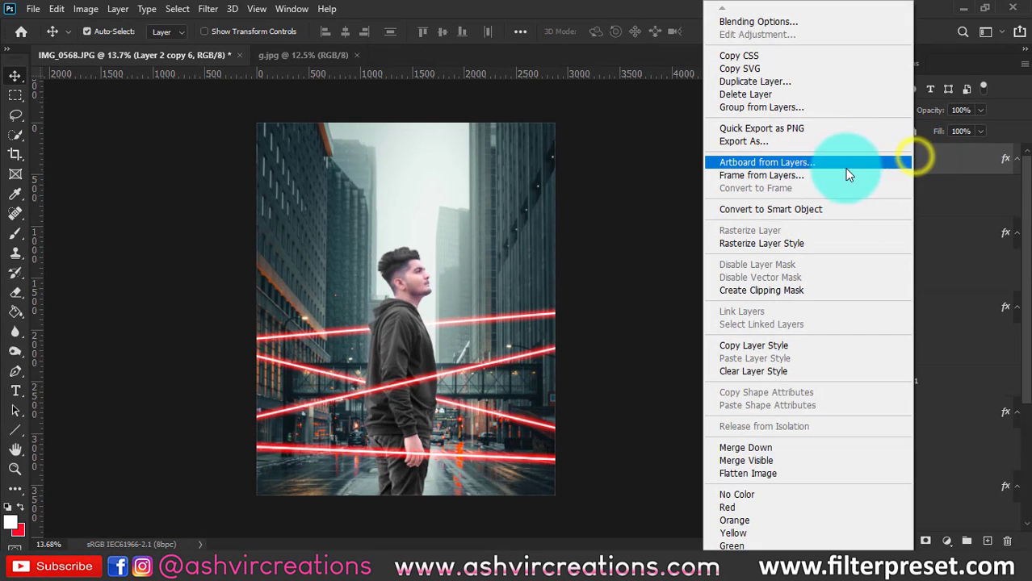
click(932, 162)
right_click(932, 160)
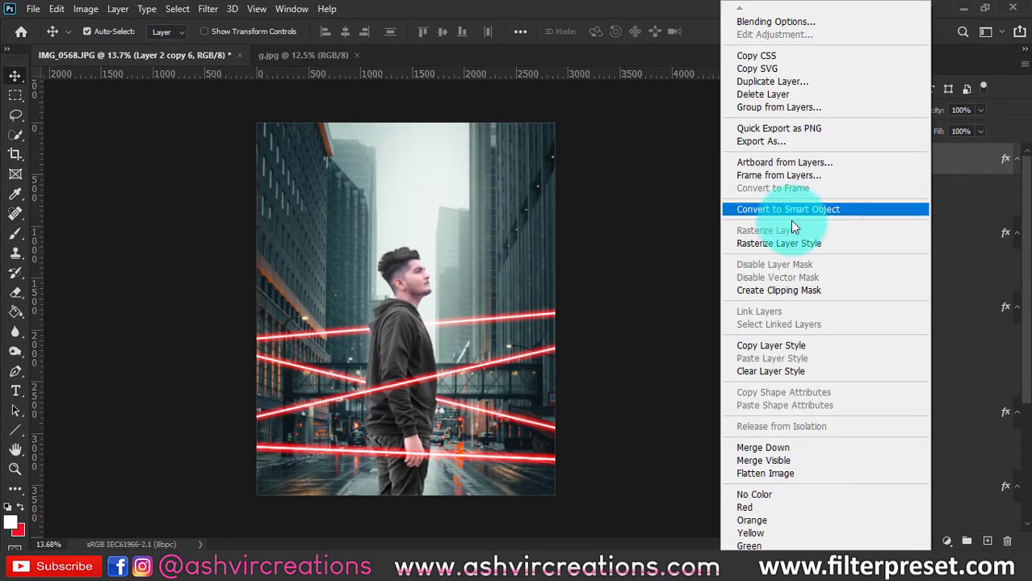
click(787, 242)
scroll(431, 486, up, 3)
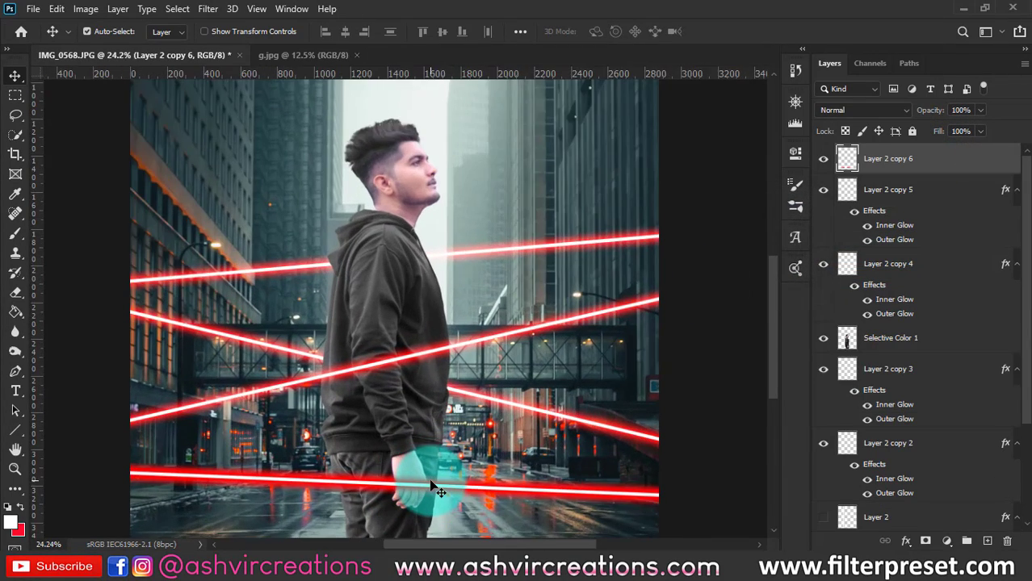
scroll(430, 486, up, 3)
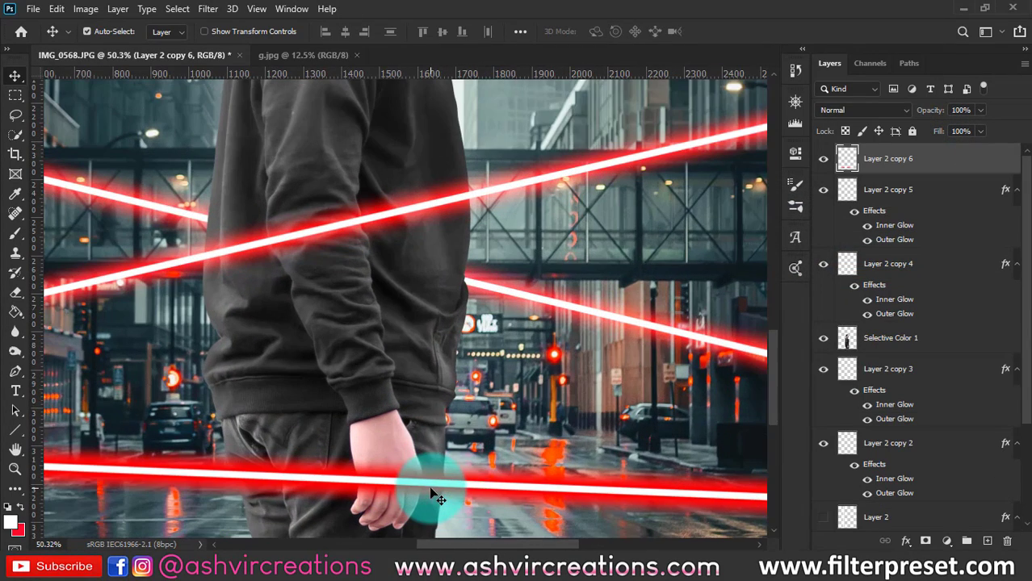
click(825, 159)
click(825, 159)
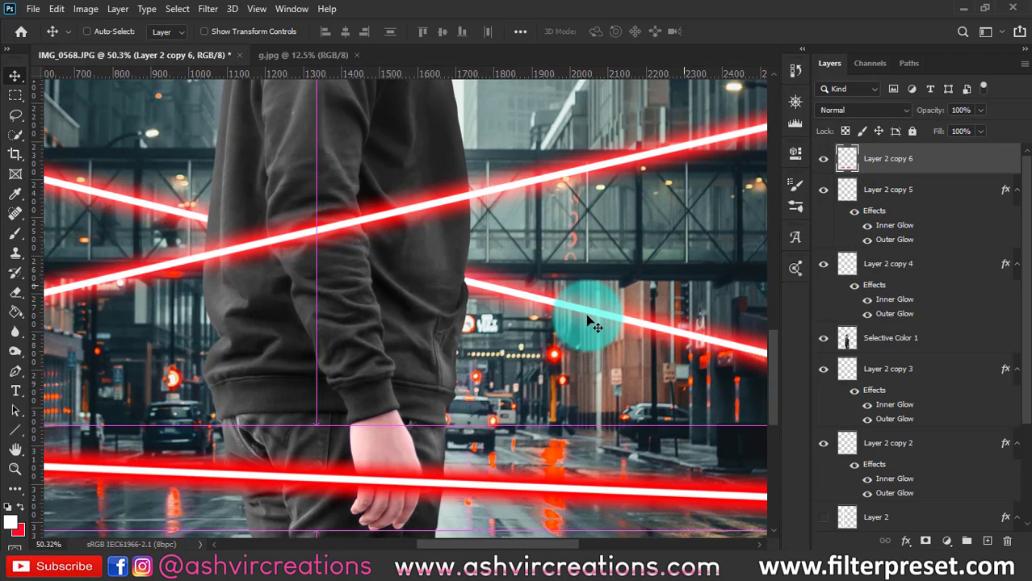
Move the rasterized line up to the man's head and rotate it about -27° so it crosses his face diagonally.
scroll(587, 322, down, 3)
key(t)
key(v)
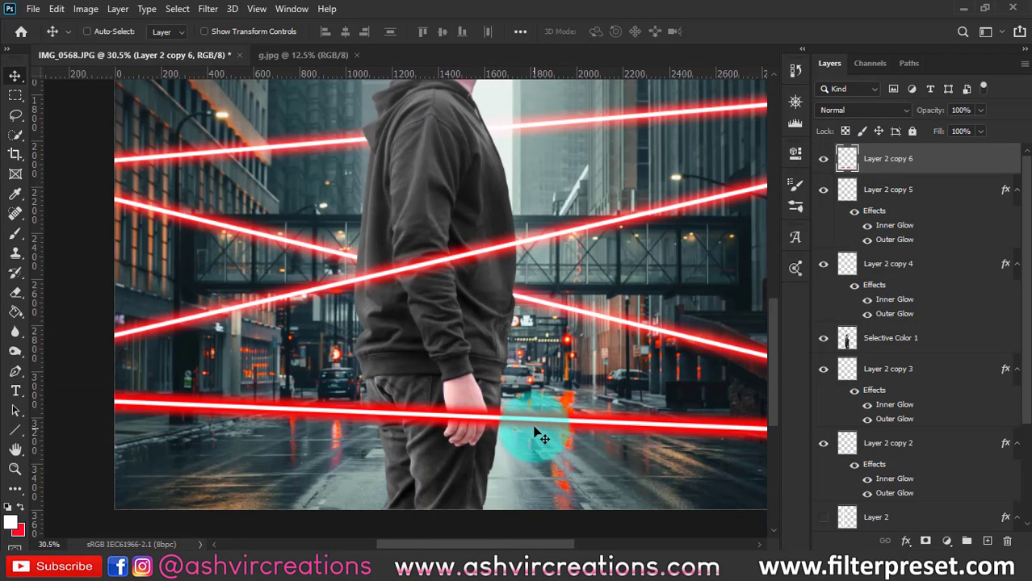
key(ctrl+t)
drag(549, 401, 611, 139)
scroll(552, 338, down, 2)
drag(757, 121, 712, 54)
scroll(637, 254, down, 2)
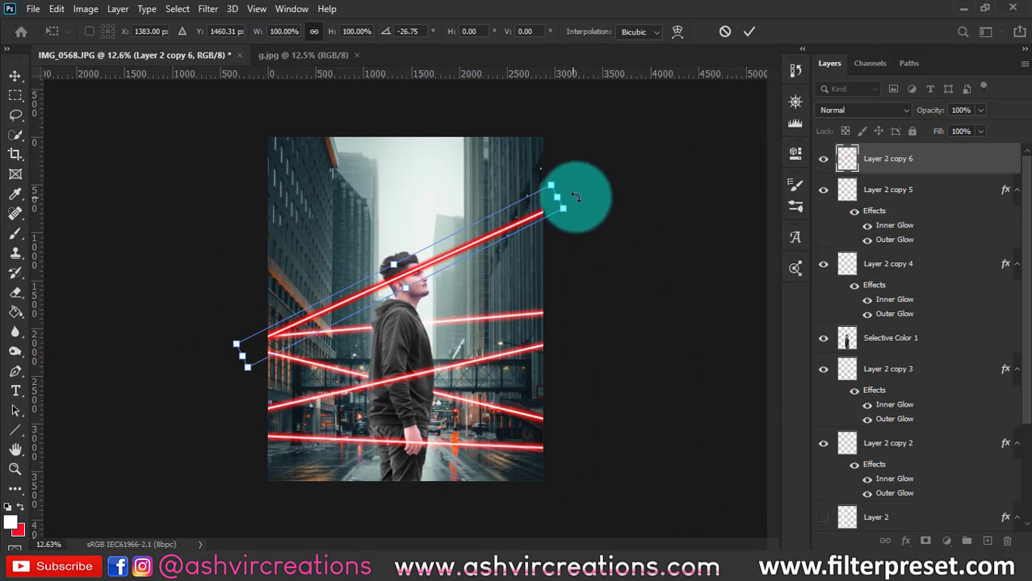
key(Return)
Try a Gaussian Blur with a 49.8-pixel radius on the line crossing the man's face.
click(207, 8)
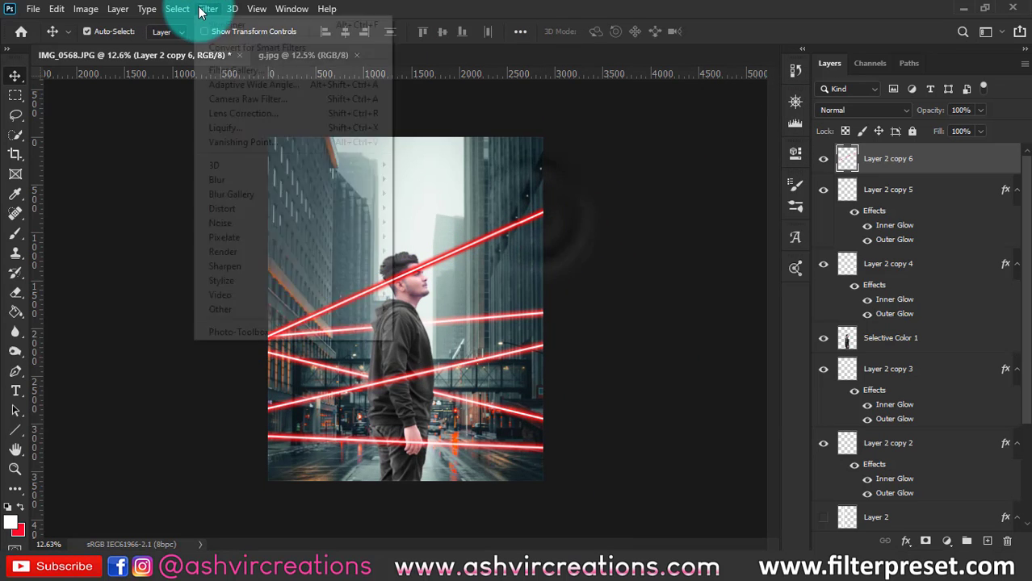
mouse_move(278, 178)
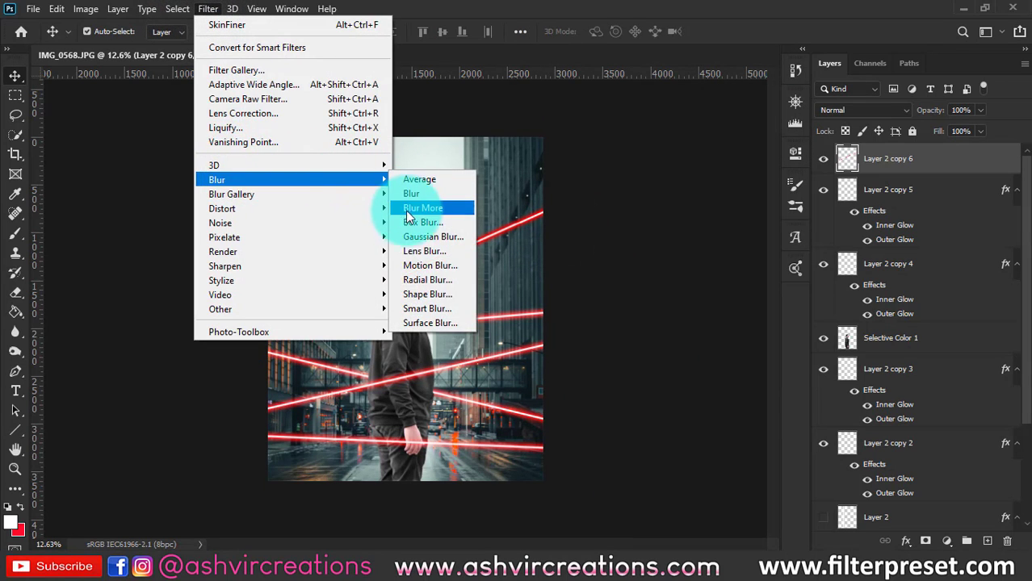
click(433, 237)
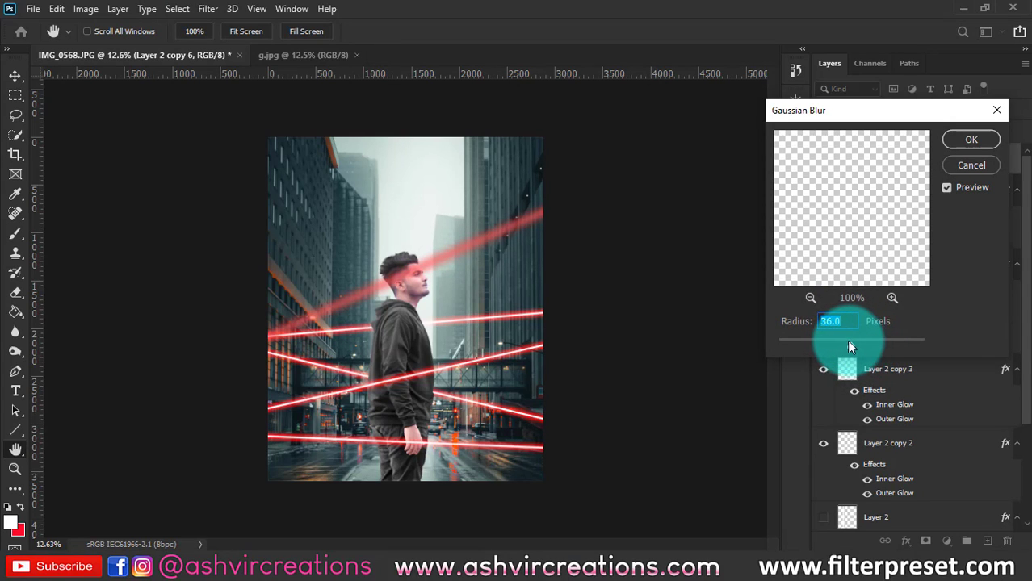
drag(846, 340, 857, 340)
click(971, 140)
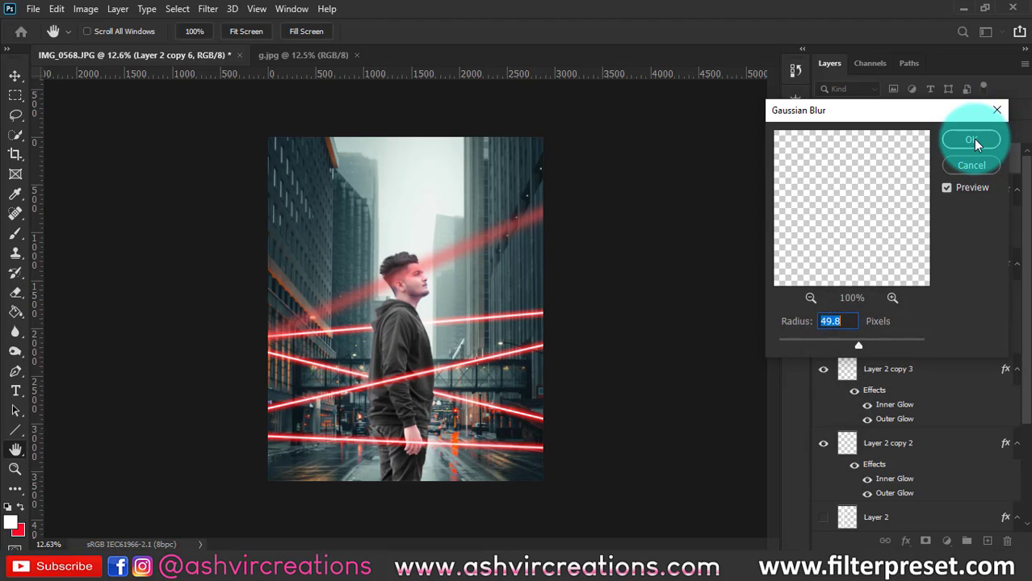
scroll(381, 288, up, 2)
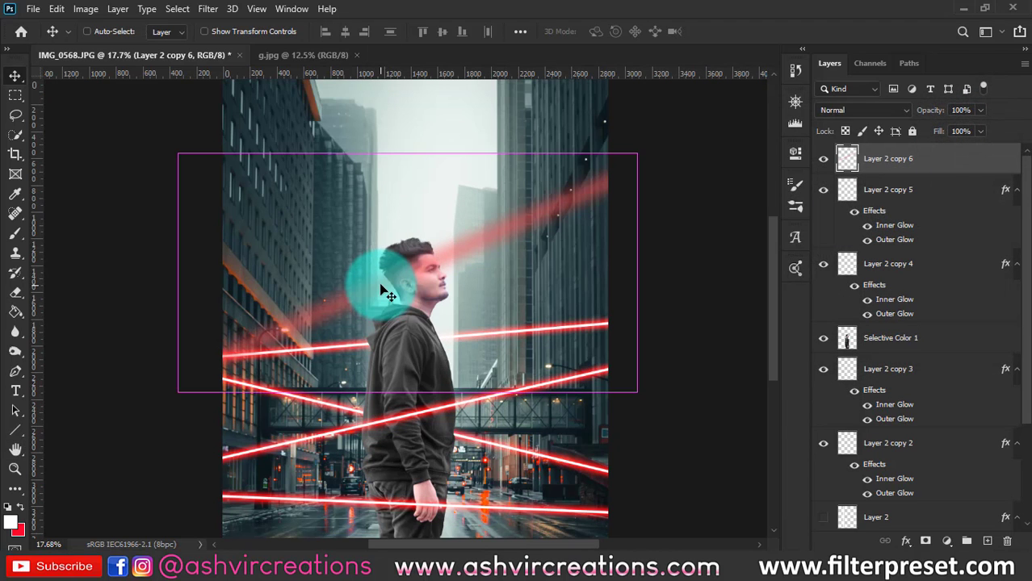
Apply a Gaussian Blur with a 25-pixel radius to the line crossing the man's face.
click(207, 9)
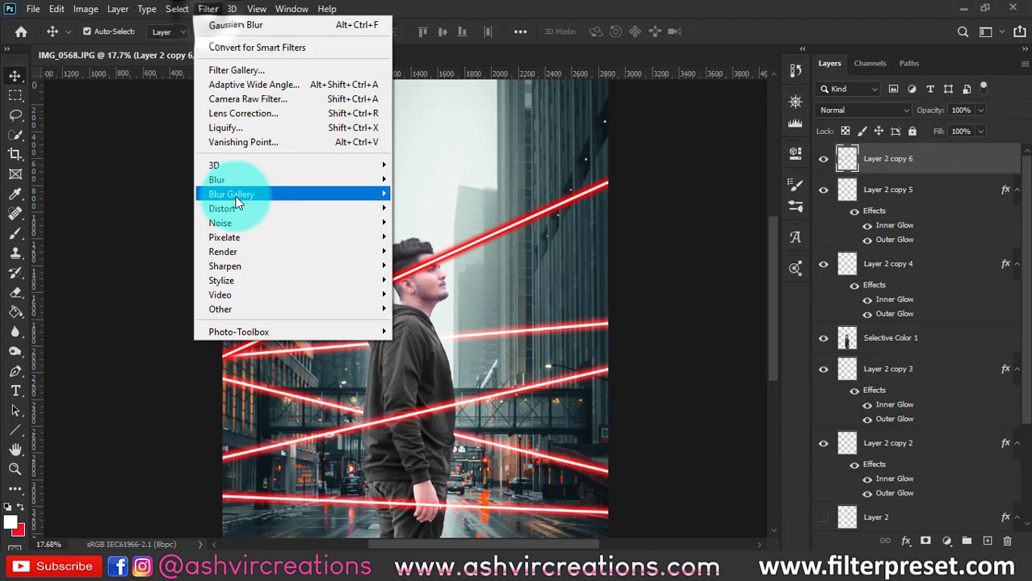
mouse_move(257, 182)
click(428, 237)
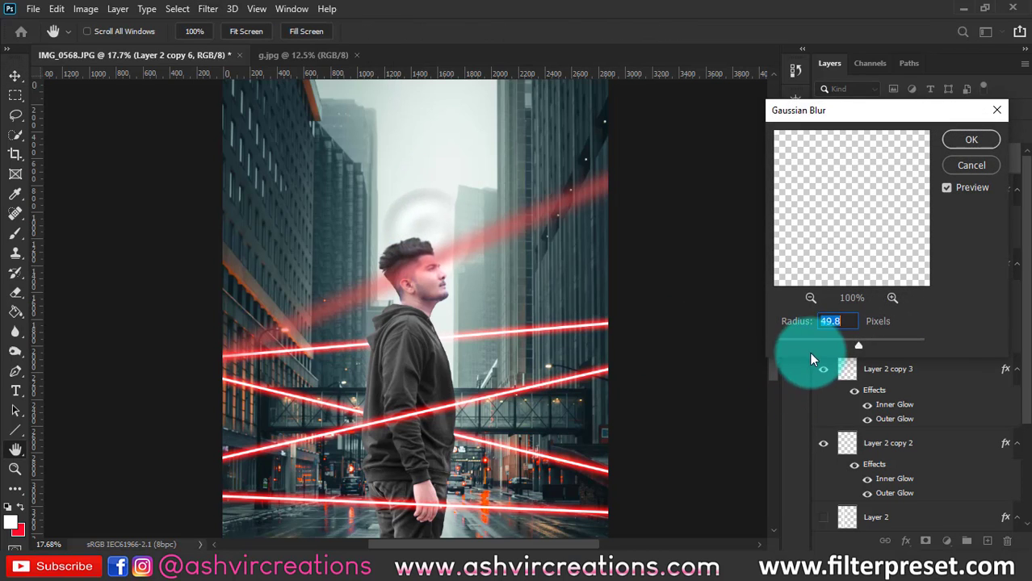
mouse_move(852, 343)
mouse_down()
mouse_move(833, 343)
mouse_move(857, 342)
mouse_move(845, 342)
mouse_up()
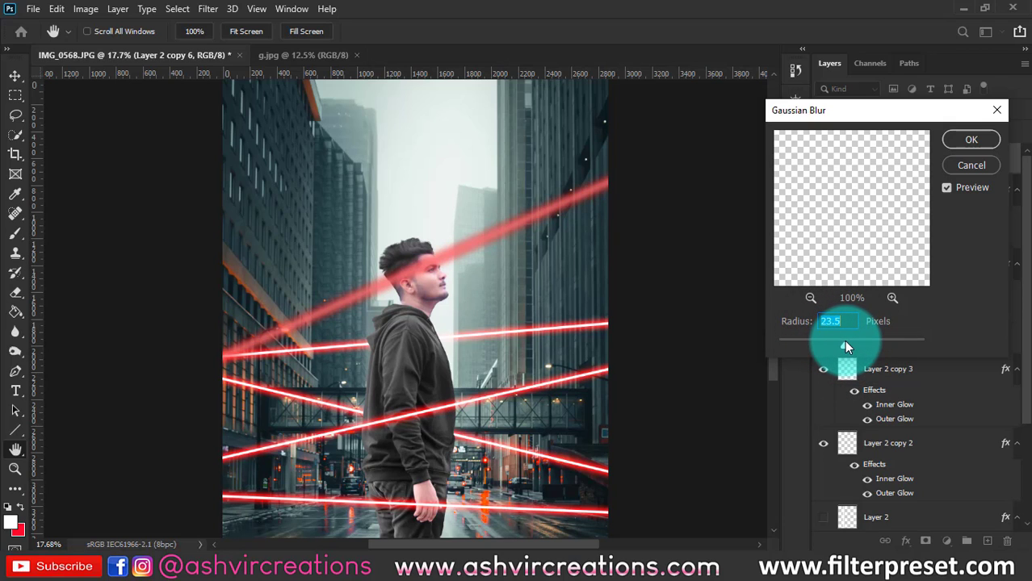
drag(845, 342, 846, 341)
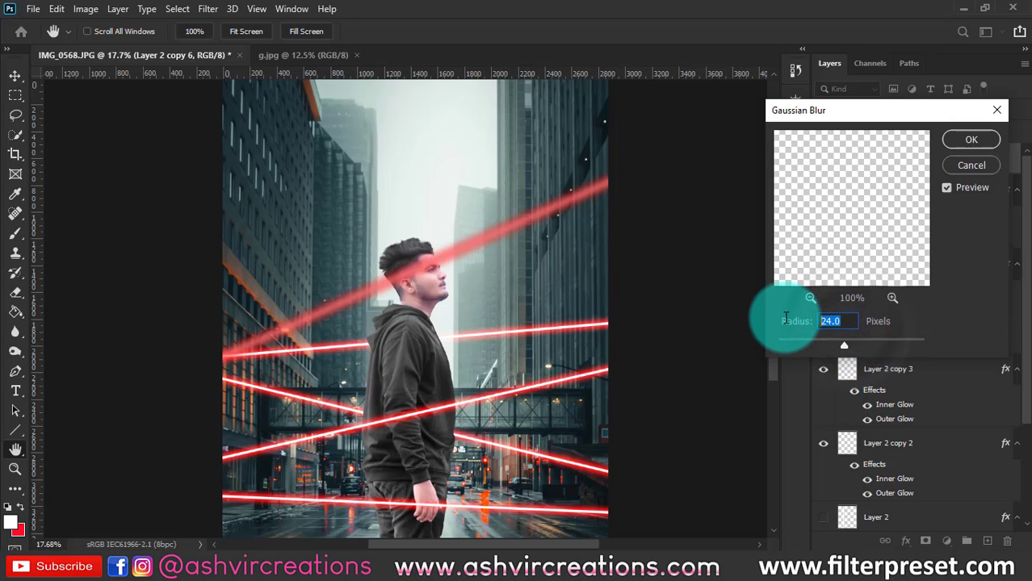
text(25)
click(960, 142)
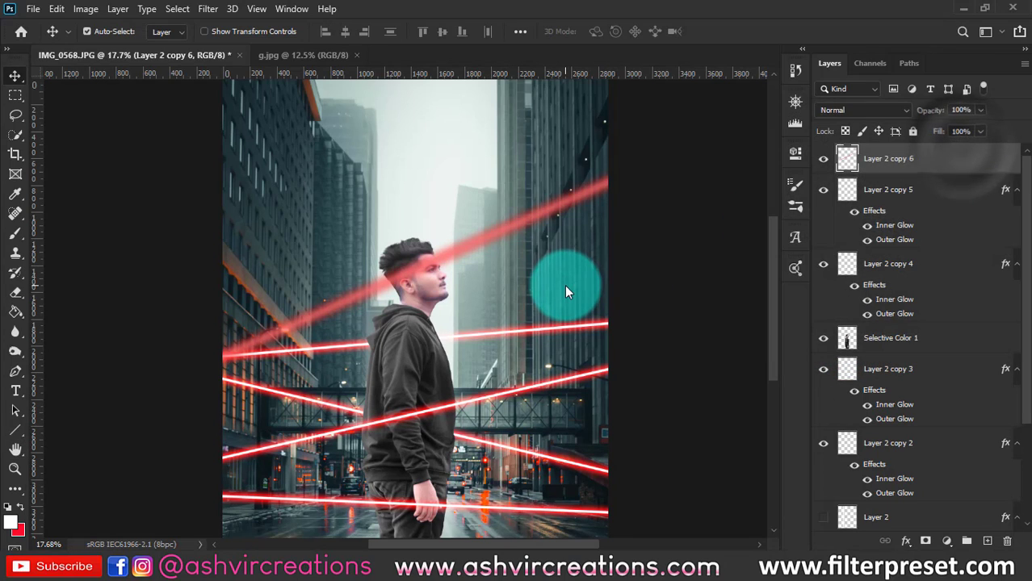
Enlarge the blurred line to about 190% and rotate it about 23°, placing it over the man's upper body.
scroll(563, 283, down, 2)
key(ctrl+t)
drag(564, 283, 488, 364)
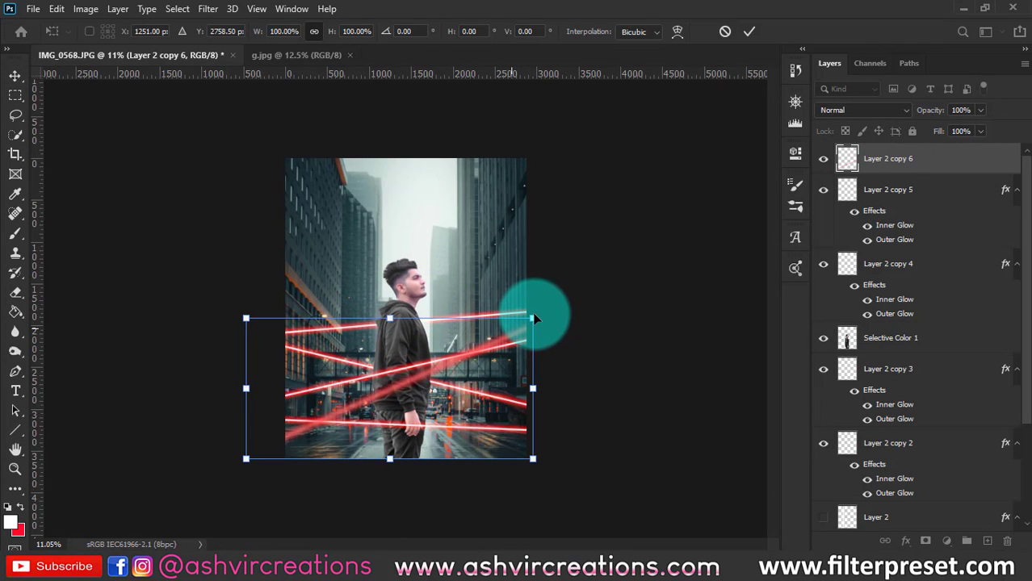
drag(566, 301, 692, 376)
drag(487, 414, 488, 333)
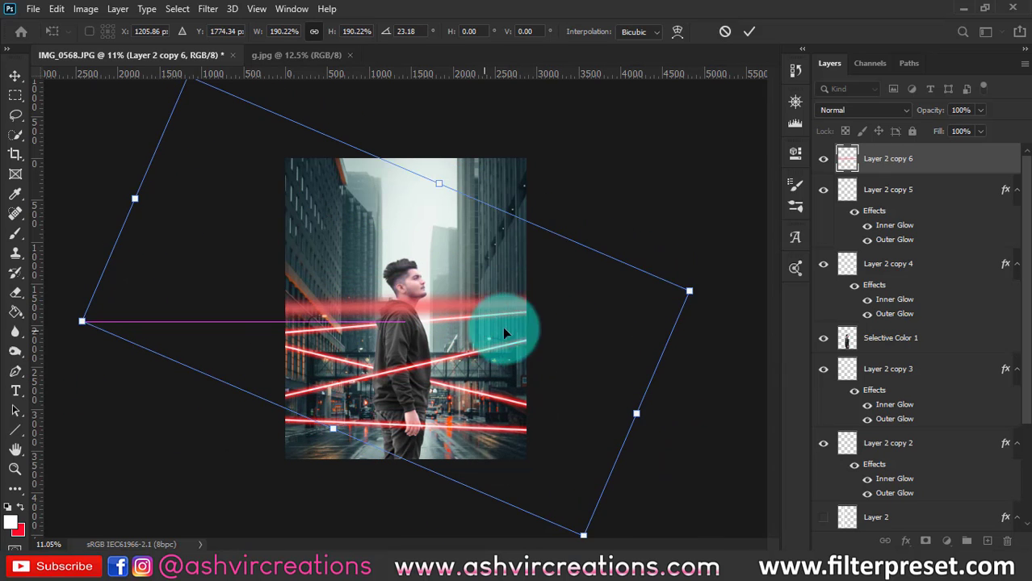
Rotate the enlarged blurred line to about 54° so it slopes down from the street's upper left across the man's chest.
drag(632, 194, 667, 339)
drag(522, 390, 540, 404)
scroll(540, 403, up, 3)
drag(545, 355, 540, 361)
key(Return)
scroll(540, 361, up, 2)
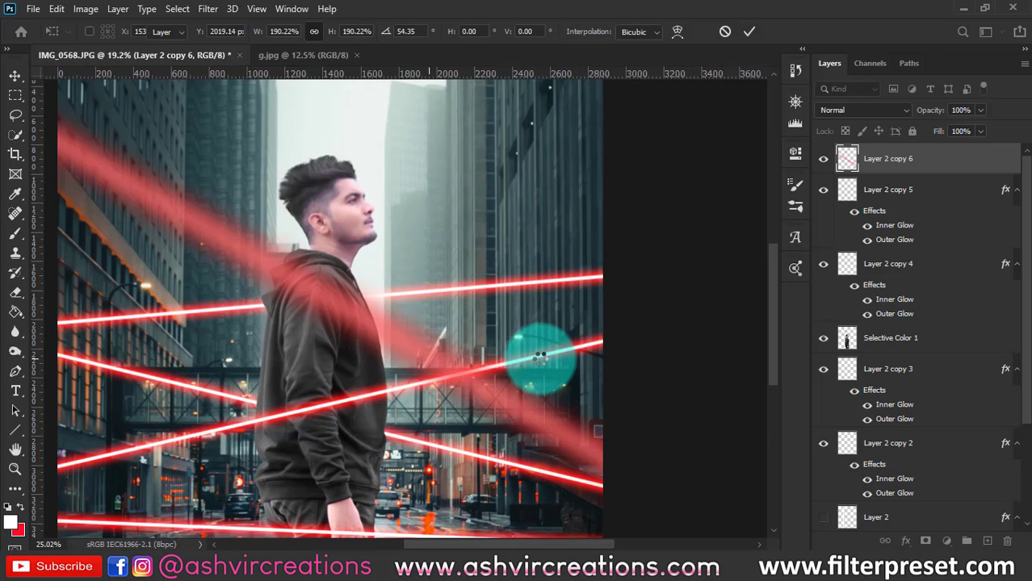
drag(465, 338, 425, 313)
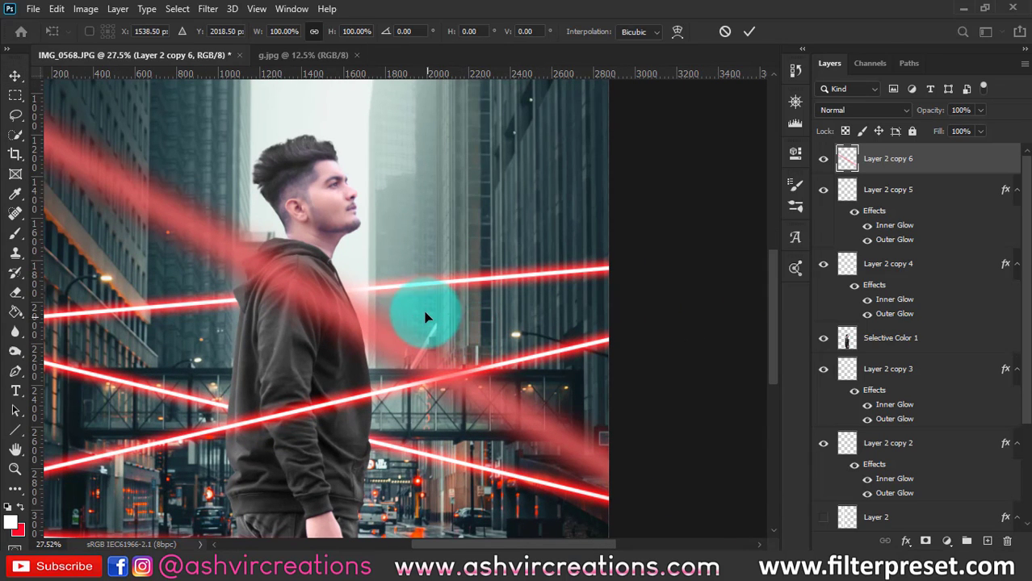
key(Return)
Add a new layer above the blurred line and clip it to that line with a clipping mask.
scroll(408, 315, down, 7)
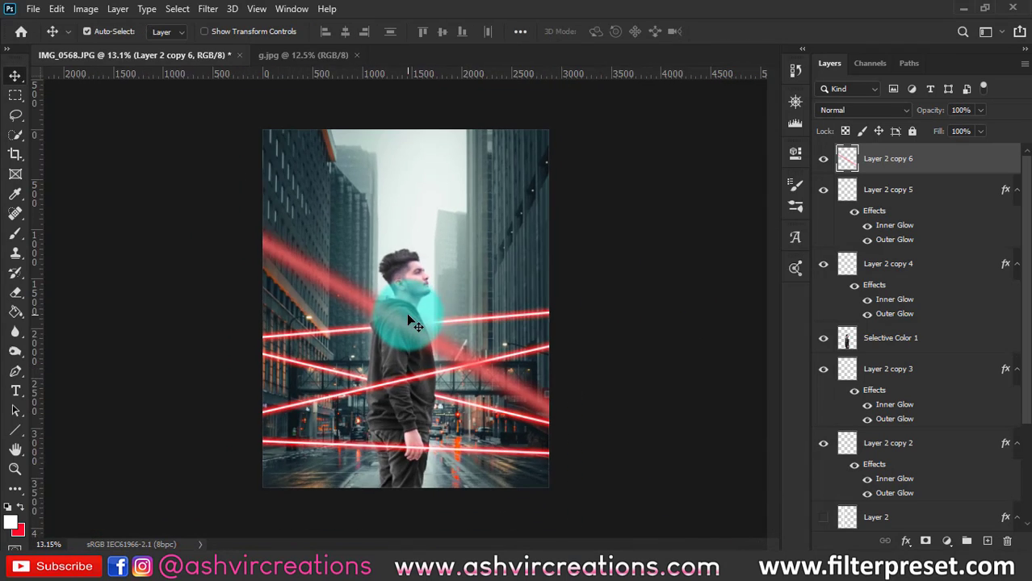
scroll(407, 315, up, 3)
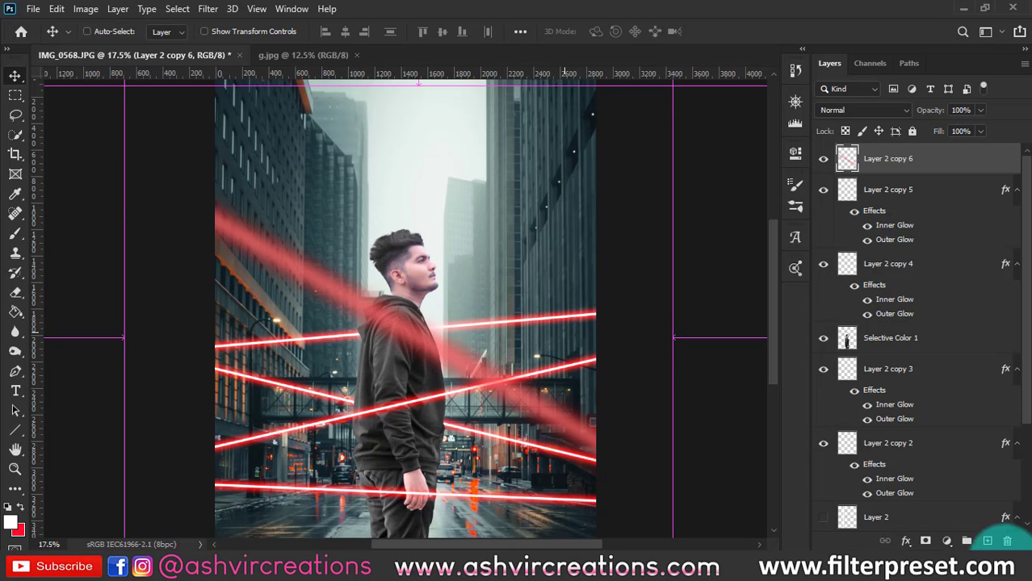
click(987, 541)
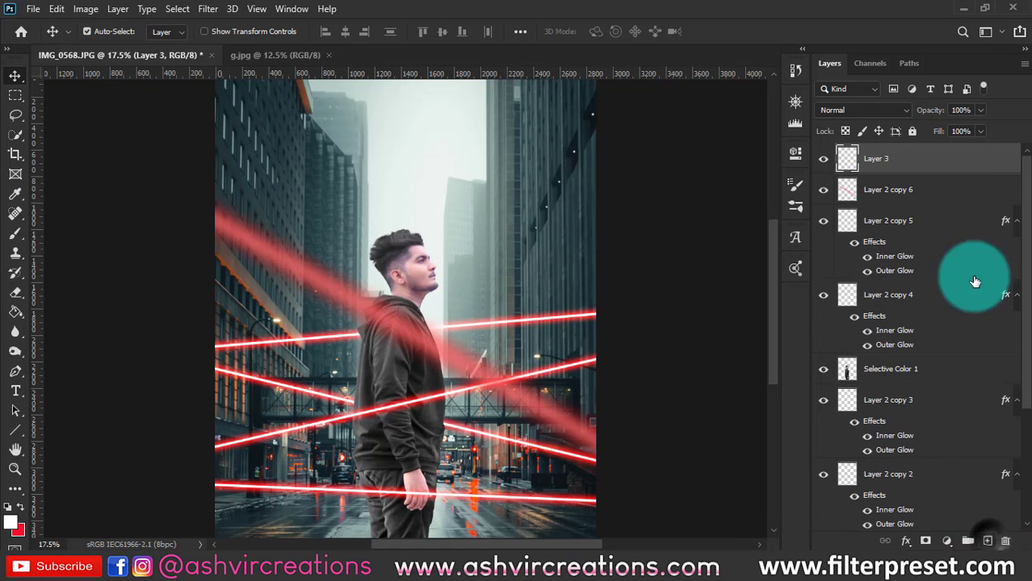
right_click(959, 165)
click(810, 290)
Paint white over the blurred line on the clipped layer with a soft 1200-pixel brush and compare the layer on and off.
key(b)
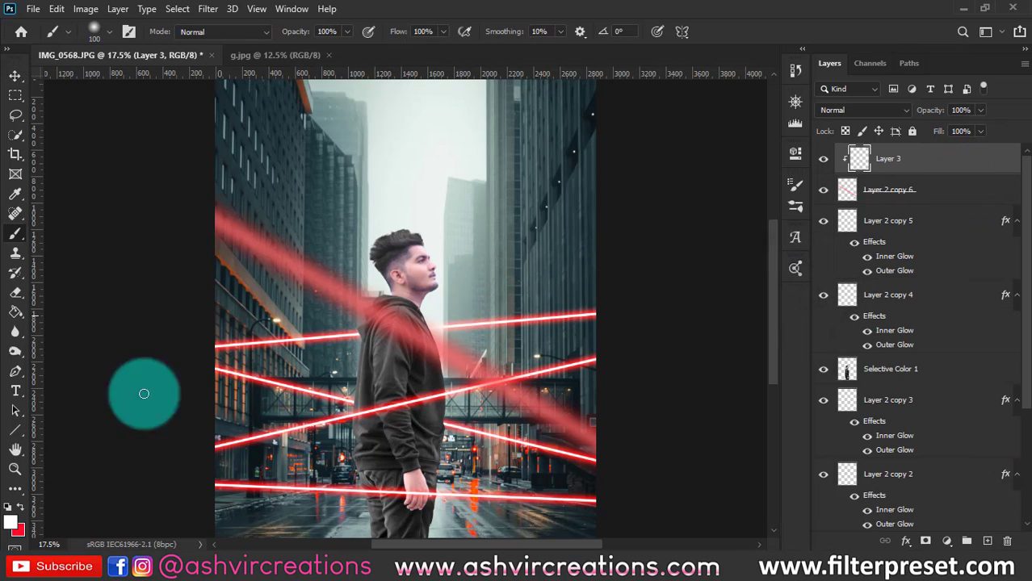
key(bracketright)
key(bracketright)
key(bracketright)
key(bracketright)
key(bracketright)
key(bracketright)
key(bracketright)
key(bracketright)
key(bracketright)
key(bracketright)
key(bracketright)
key(bracketright)
key(bracketright)
key(bracketright)
key(bracketright)
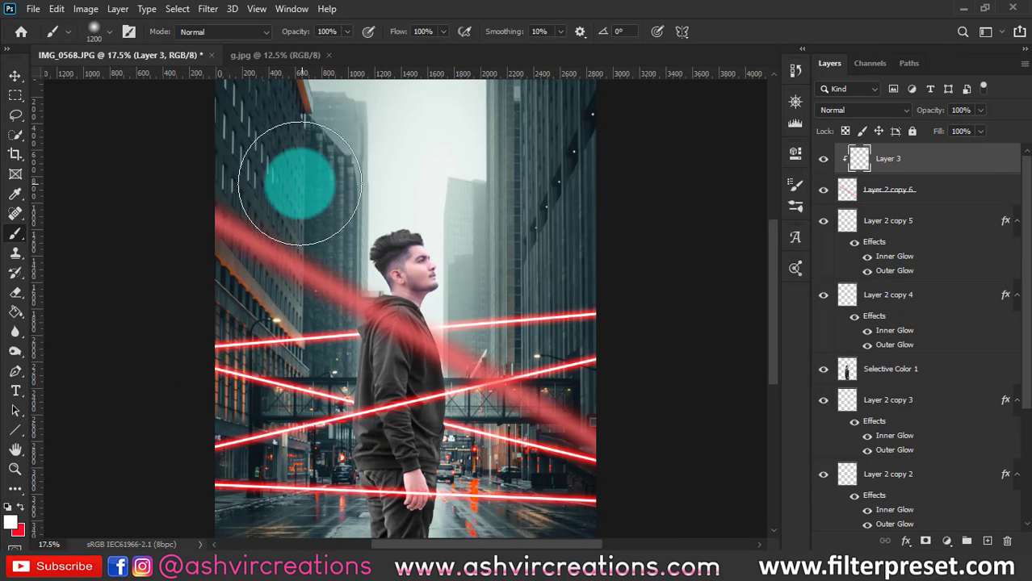
mouse_move(484, 273)
mouse_down()
mouse_move(562, 297)
mouse_move(329, 149)
mouse_move(496, 234)
mouse_up()
click(822, 158)
click(822, 157)
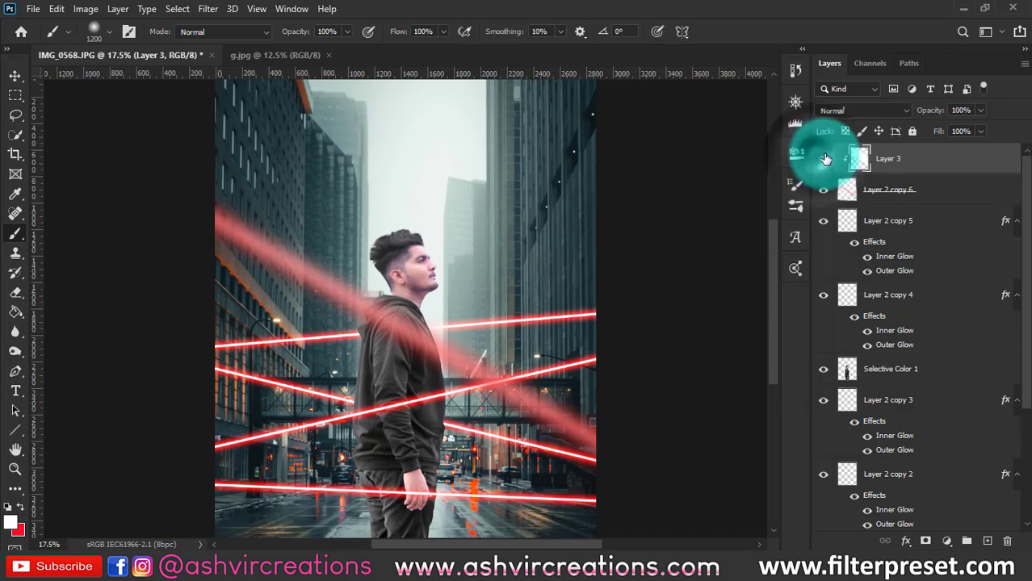
Lower the clipped white layer's opacity to 10% and merge it with the blurred line's layer.
drag(947, 115, 816, 107)
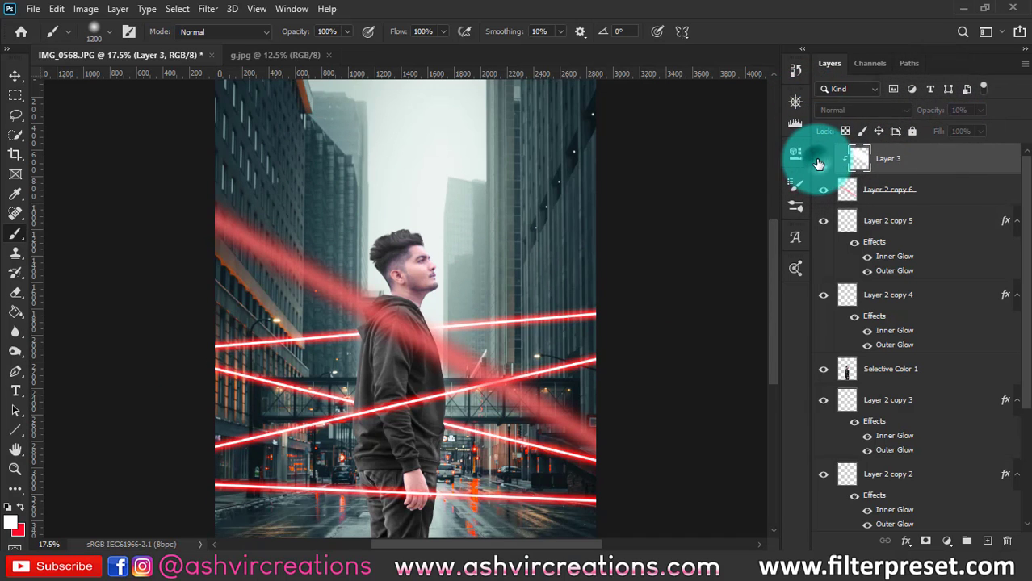
shift+click(891, 192)
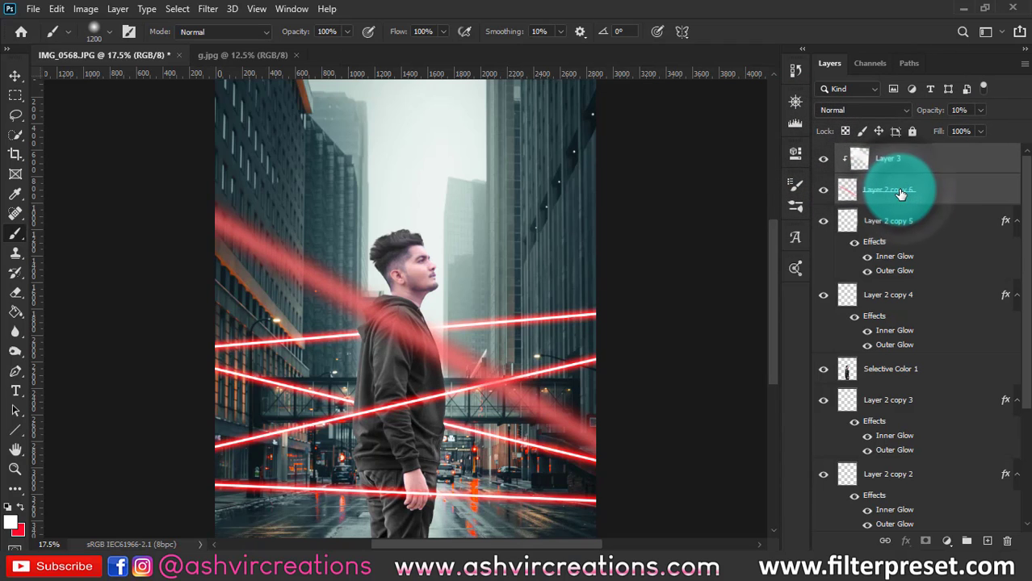
key(ctrl+e)
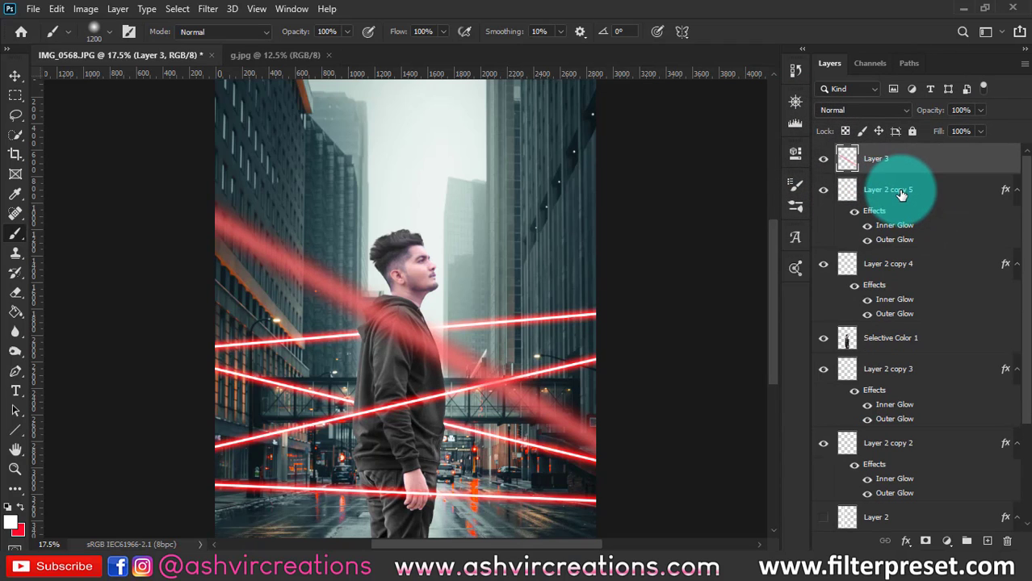
Adjust the Reds in the man's skin with Hue/Saturation, setting Hue to +10 and Saturation to +4 on the Selective Color 1 layer.
key(v)
scroll(903, 493, down, 3)
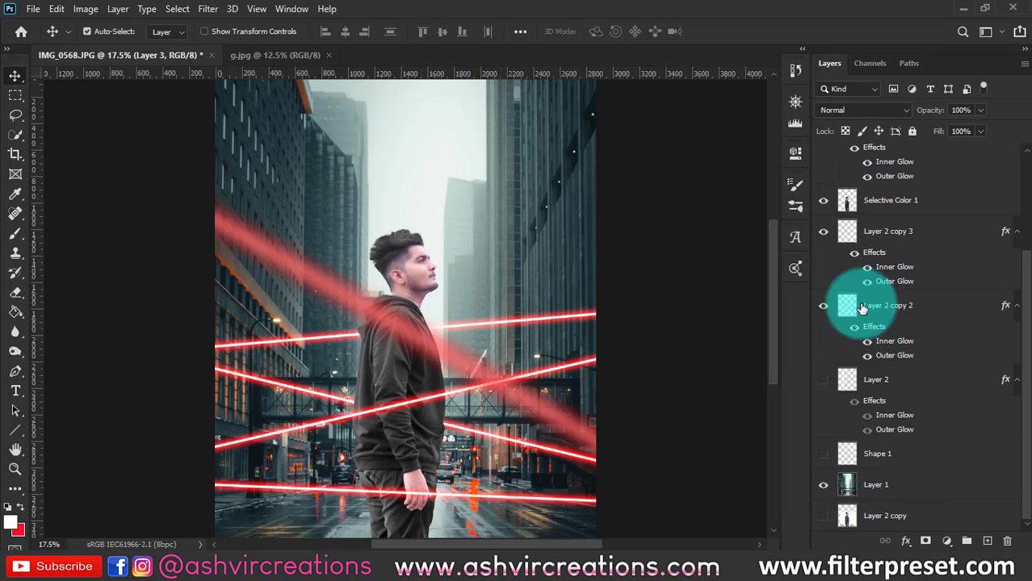
click(886, 201)
scroll(408, 273, up, 6)
scroll(408, 273, up, 1)
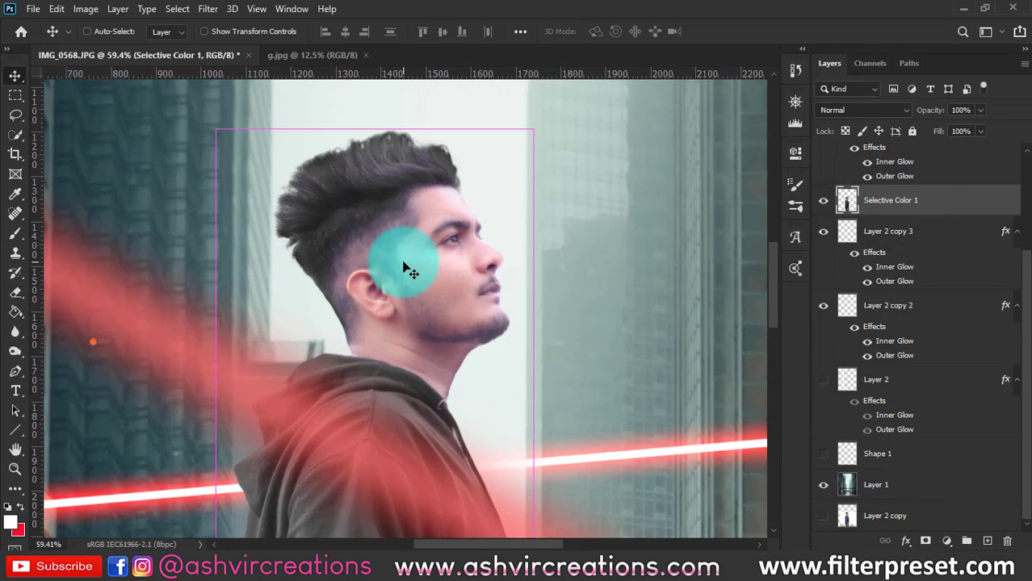
key(i)
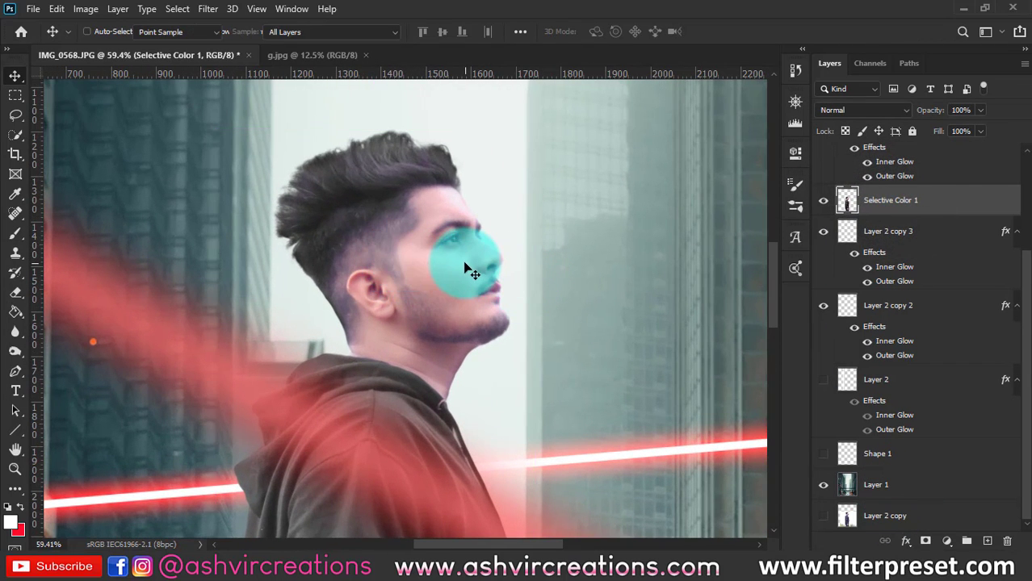
key(ctrl+u)
click(657, 298)
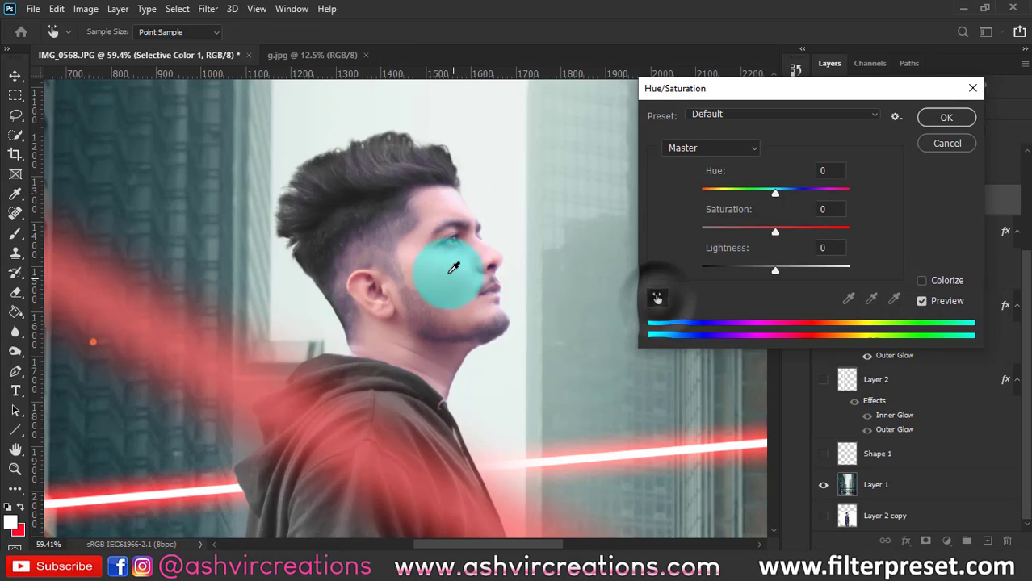
click(428, 259)
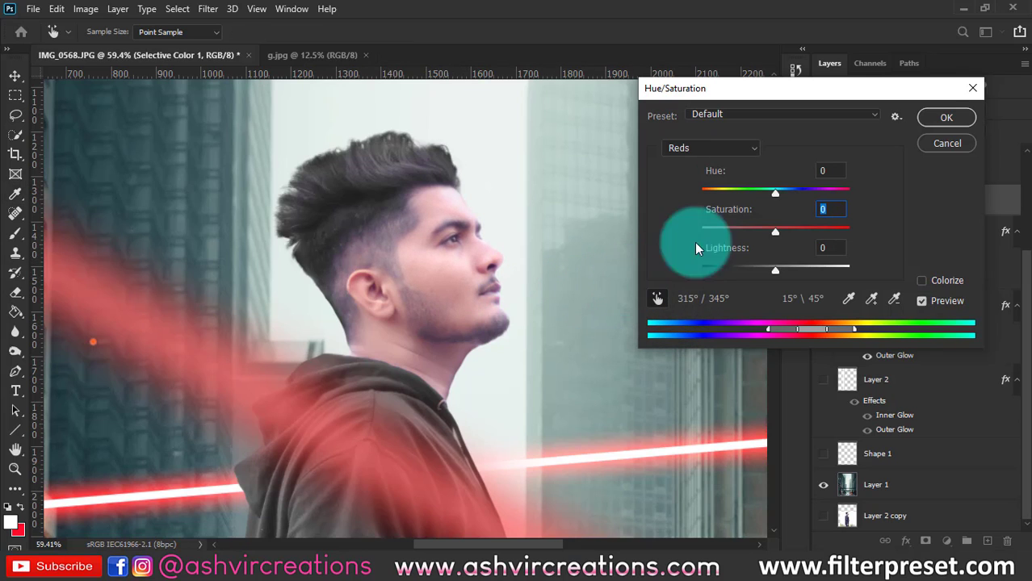
drag(789, 198, 780, 234)
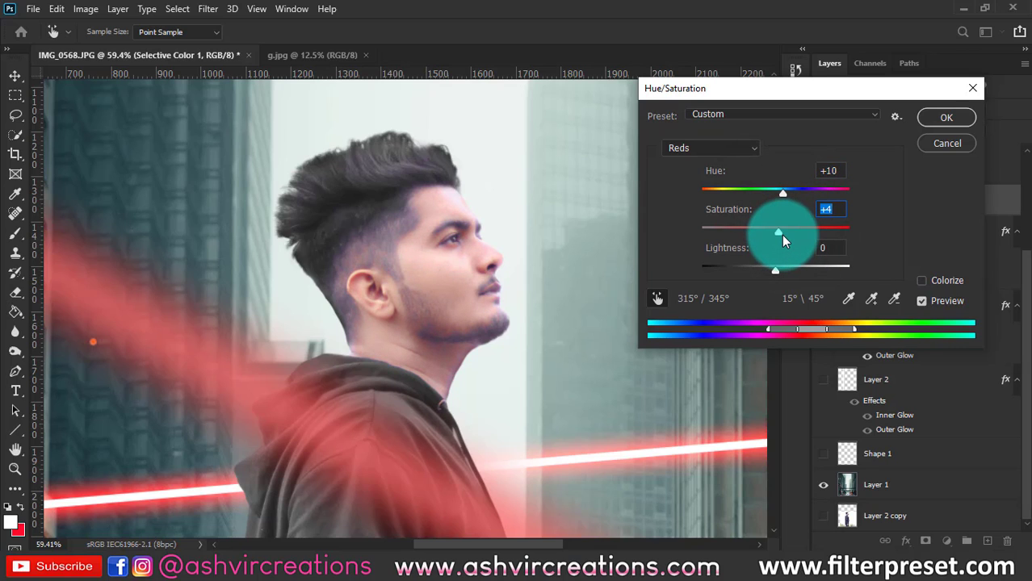
click(936, 118)
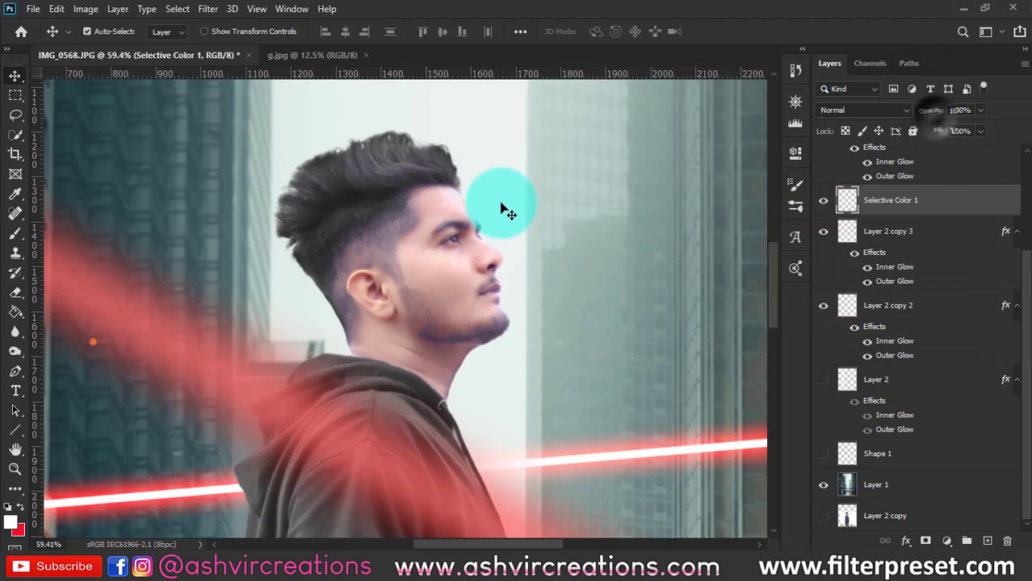
Apply Levels to the street background, Layer 1, with input values 5, 1.05 and 245, comparing the preview before and after.
scroll(501, 209, down, 6)
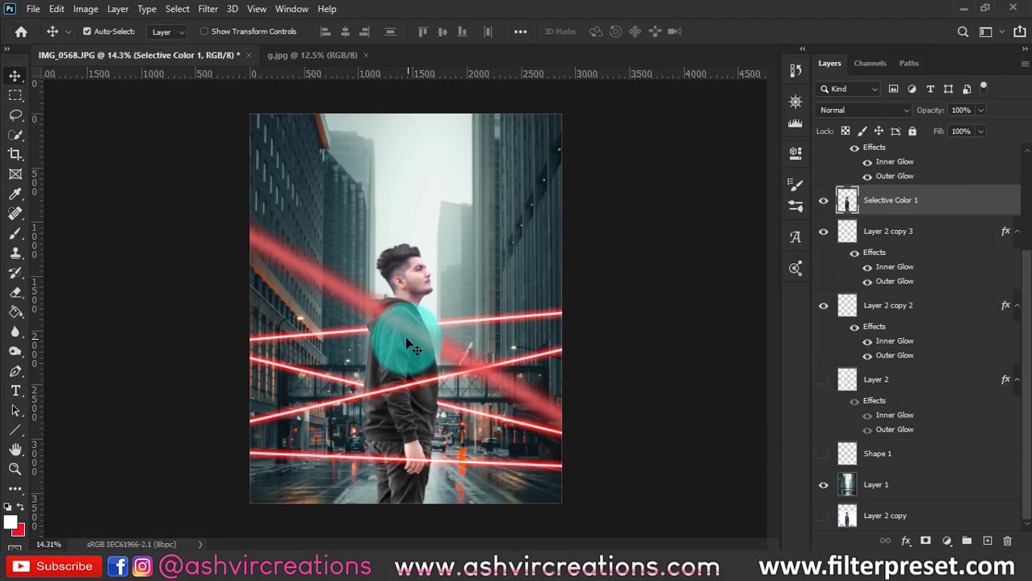
scroll(382, 361, up, 2)
right_click(508, 242)
click(537, 253)
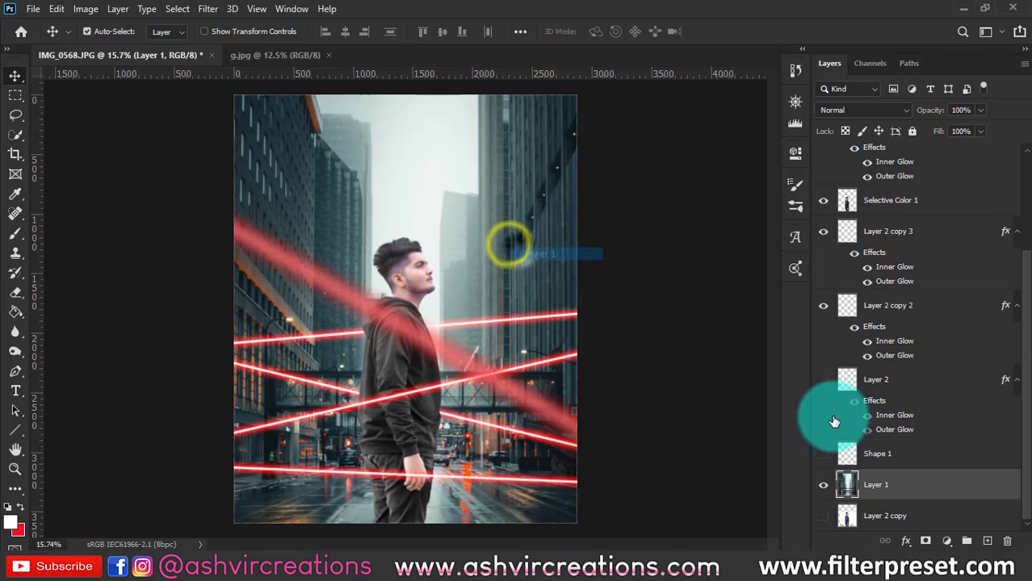
key(ctrl+l)
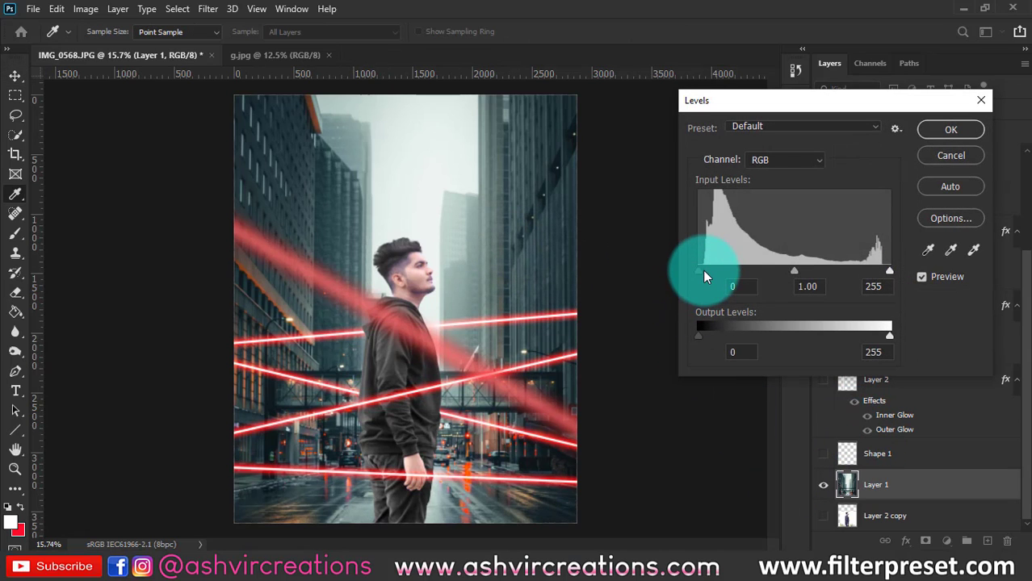
drag(704, 272, 703, 271)
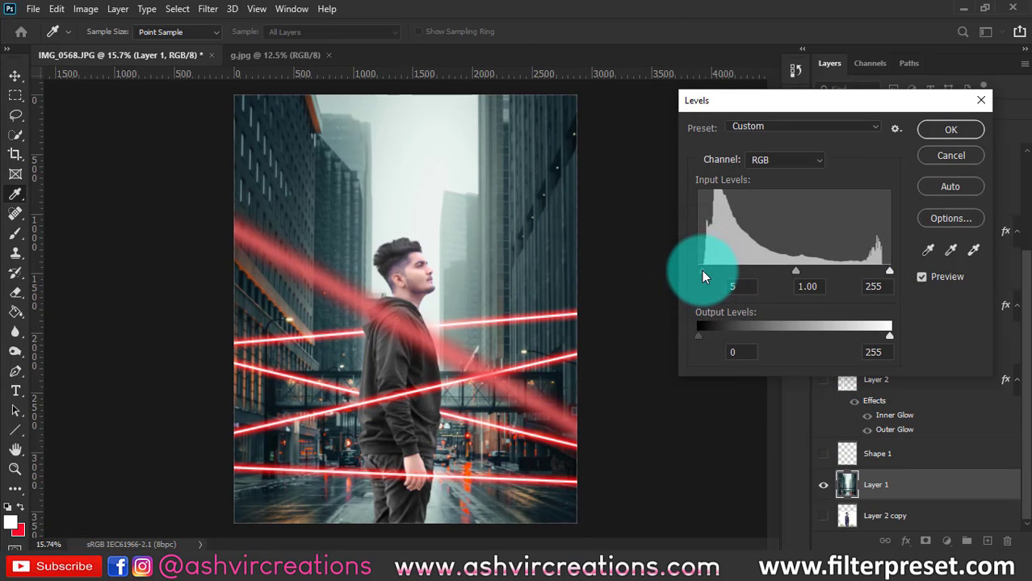
drag(796, 273, 793, 272)
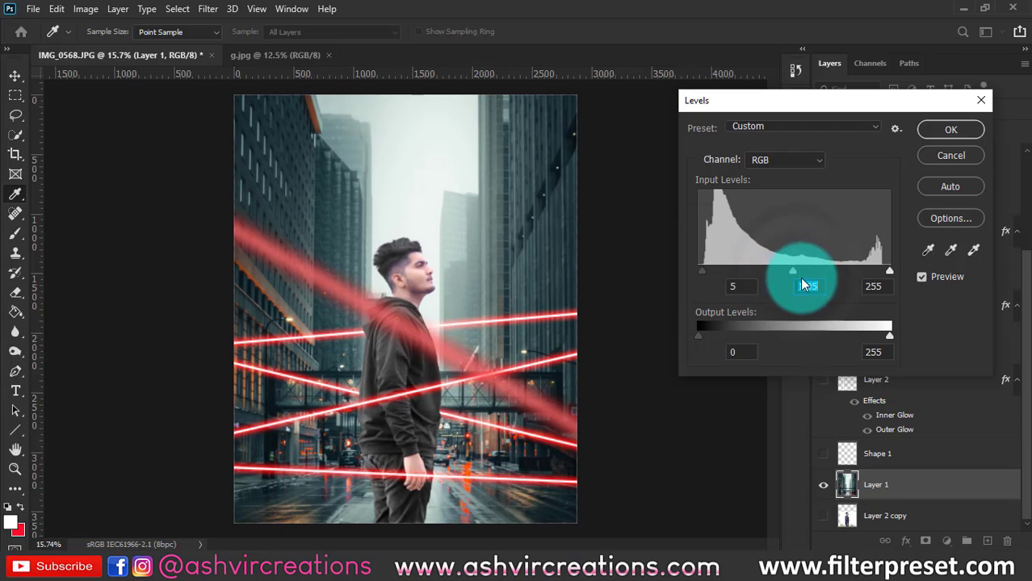
drag(889, 271, 881, 269)
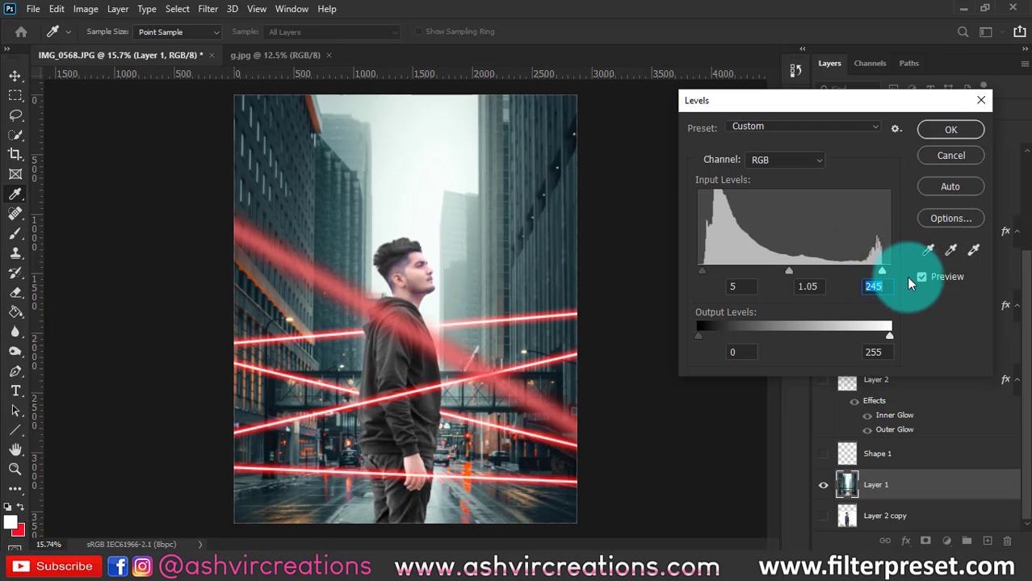
click(923, 276)
click(923, 276)
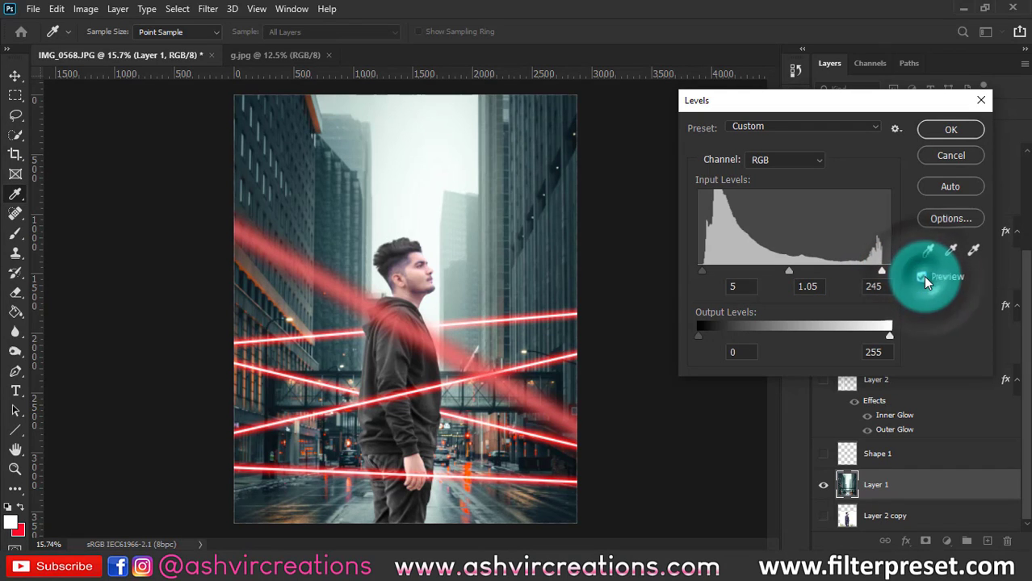
click(923, 276)
click(923, 276)
click(948, 131)
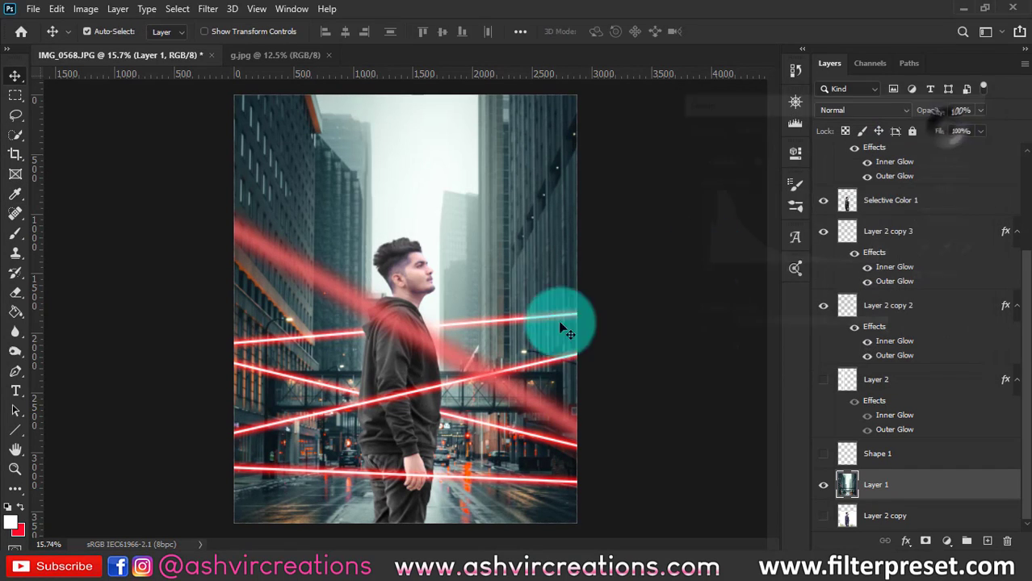
scroll(467, 345, down, 1)
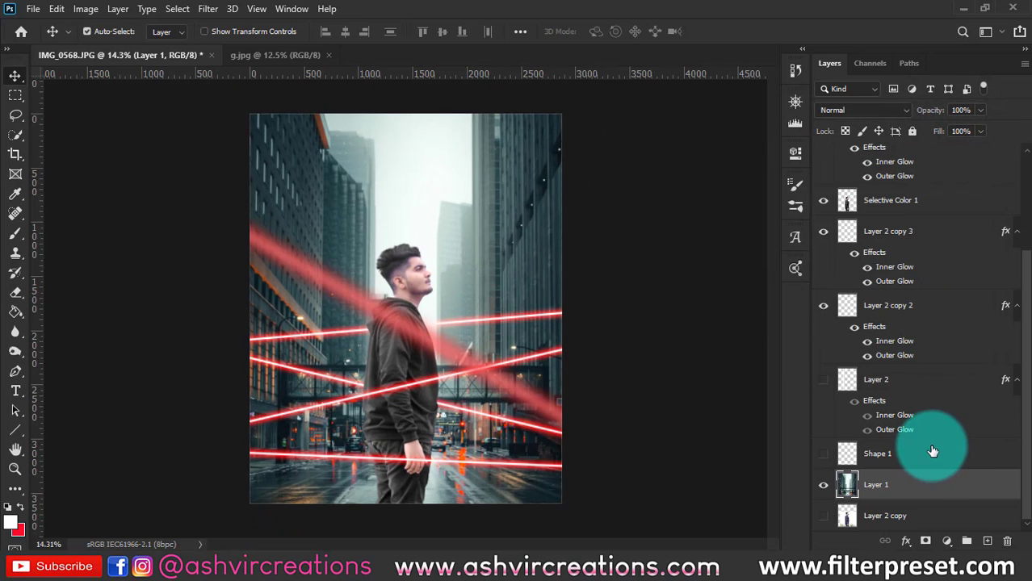
click(823, 454)
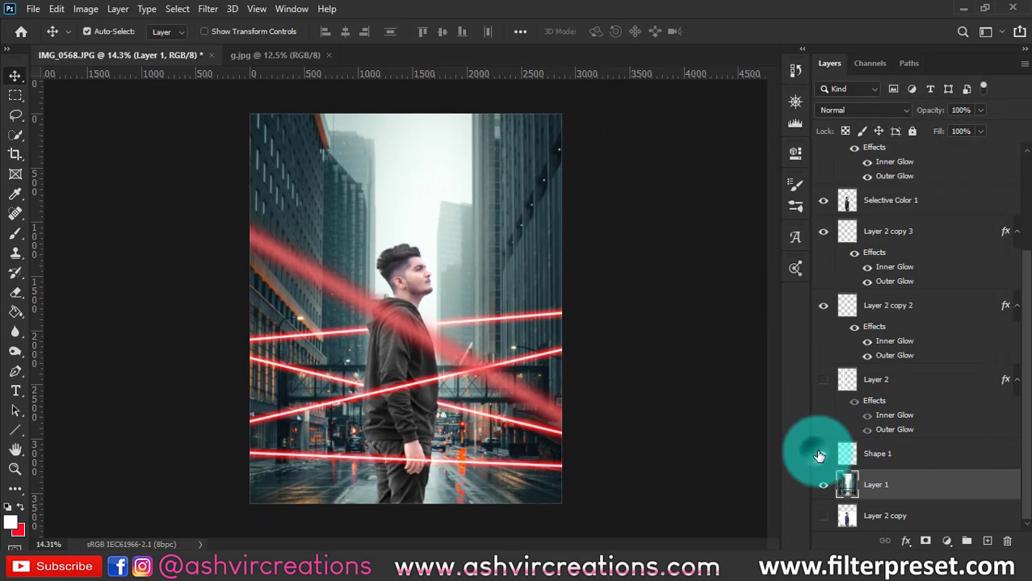
click(886, 461)
key(ctrl+t)
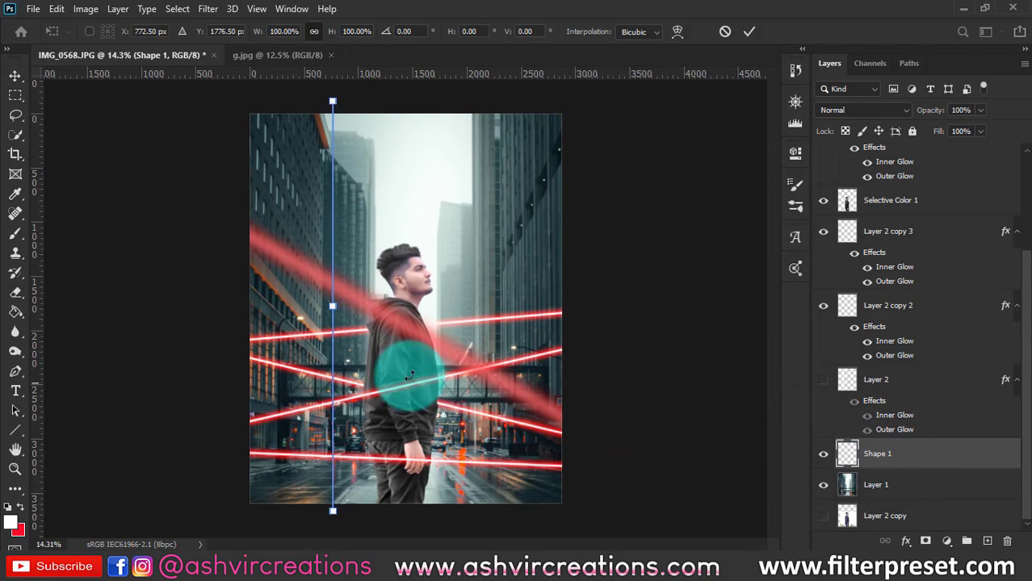
click(823, 454)
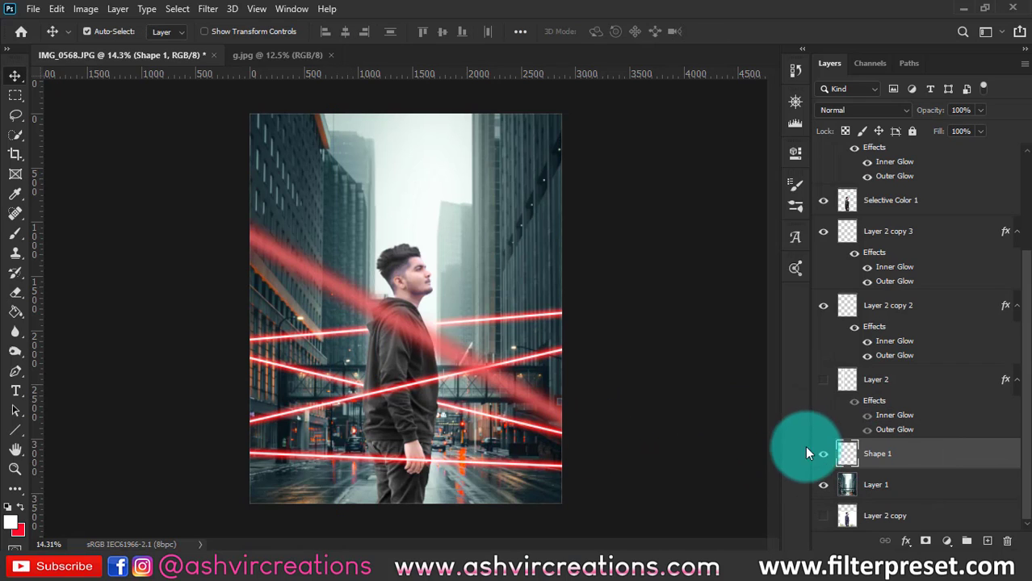
Show the vertical neon line on Layer 2 and select that layer.
click(823, 380)
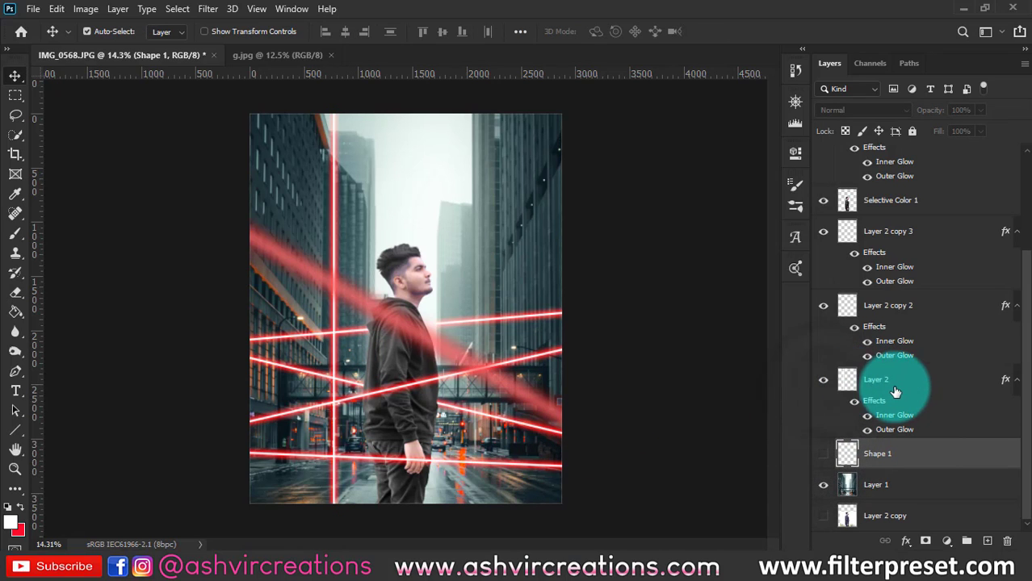
scroll(897, 392, up, 1)
click(881, 410)
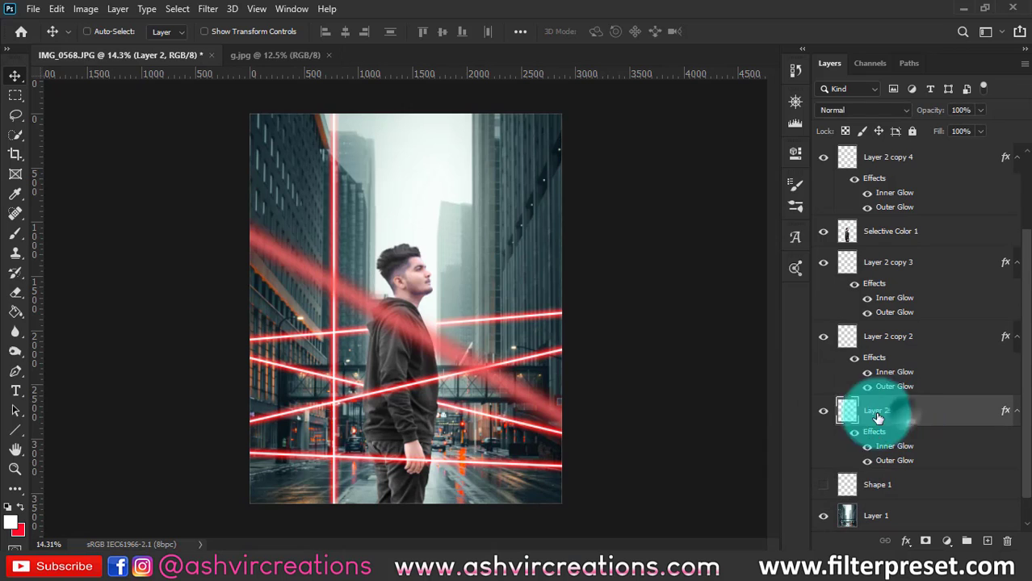
key(ctrl+t)
scroll(621, 185, down, 1)
click(630, 168)
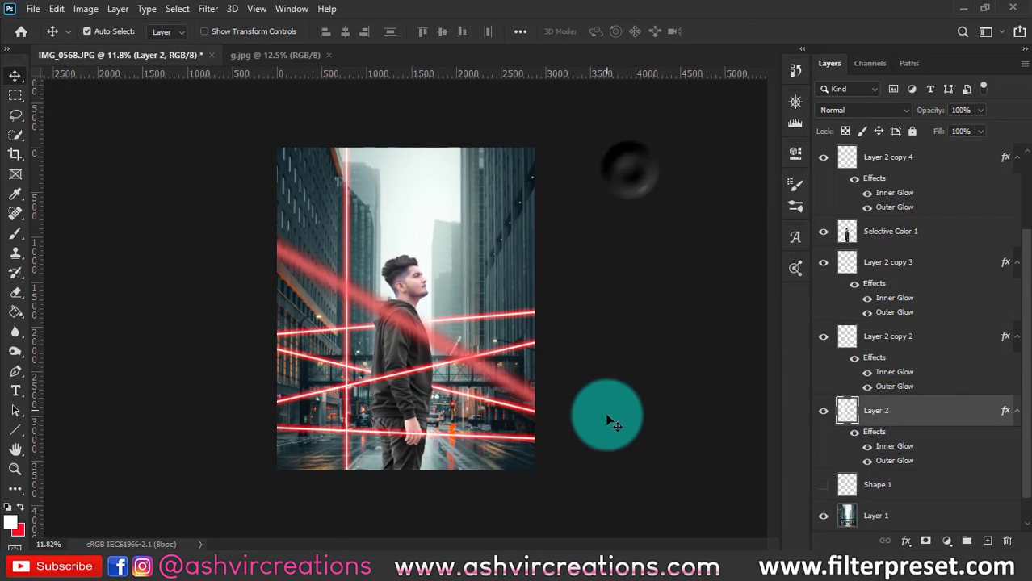
click(612, 347)
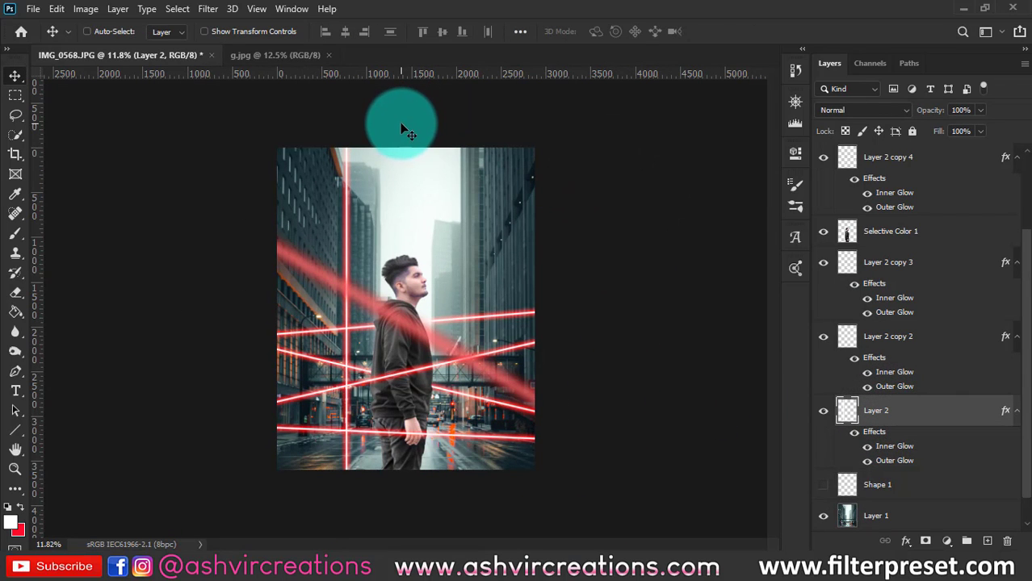
Rotate the vertical neon line on Layer 2 by about 59.5 degrees and move it to cross behind the man.
key(ctrl+t)
drag(397, 117, 473, 240)
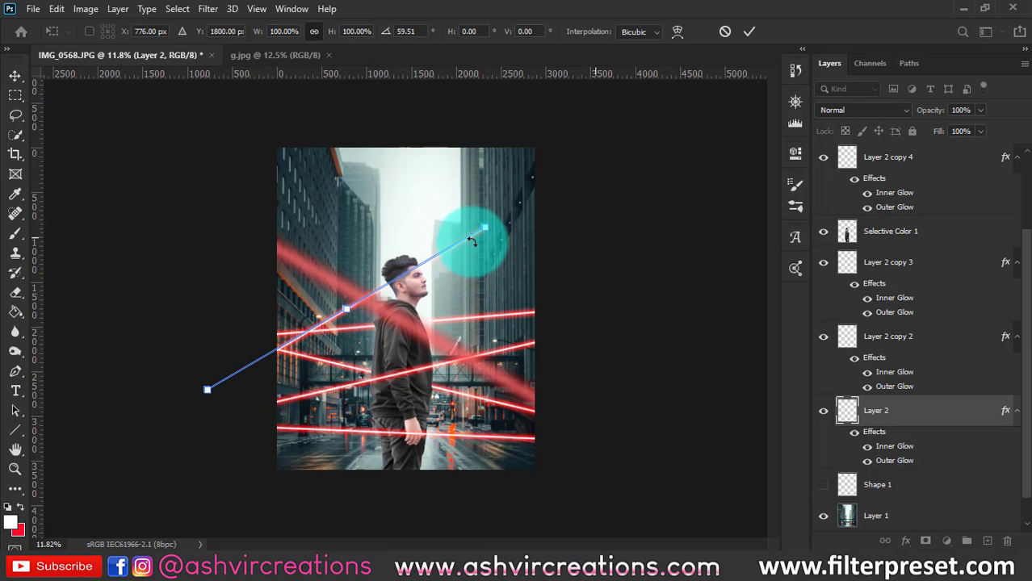
scroll(356, 283, up, 2)
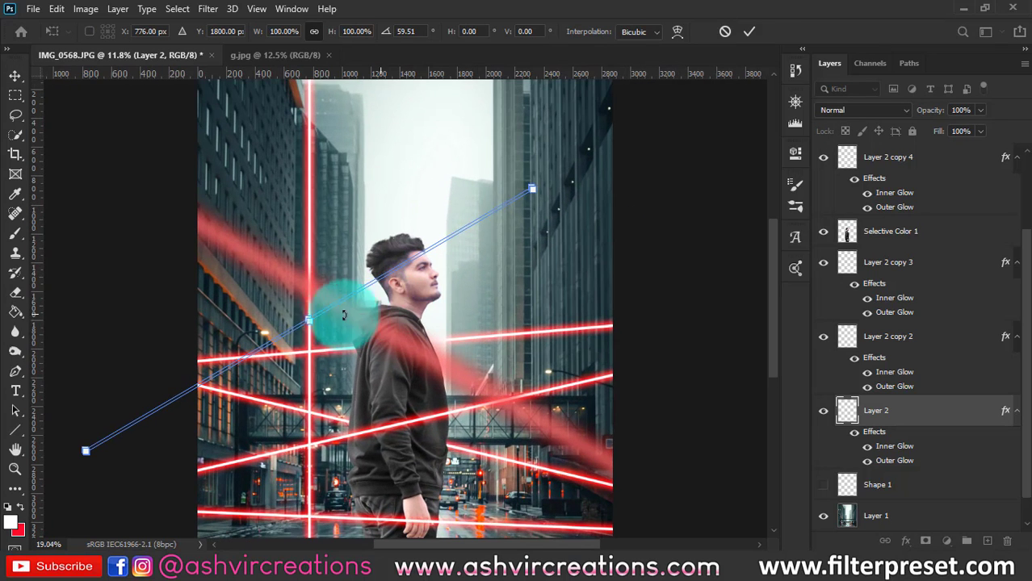
drag(310, 323, 407, 318)
key(Return)
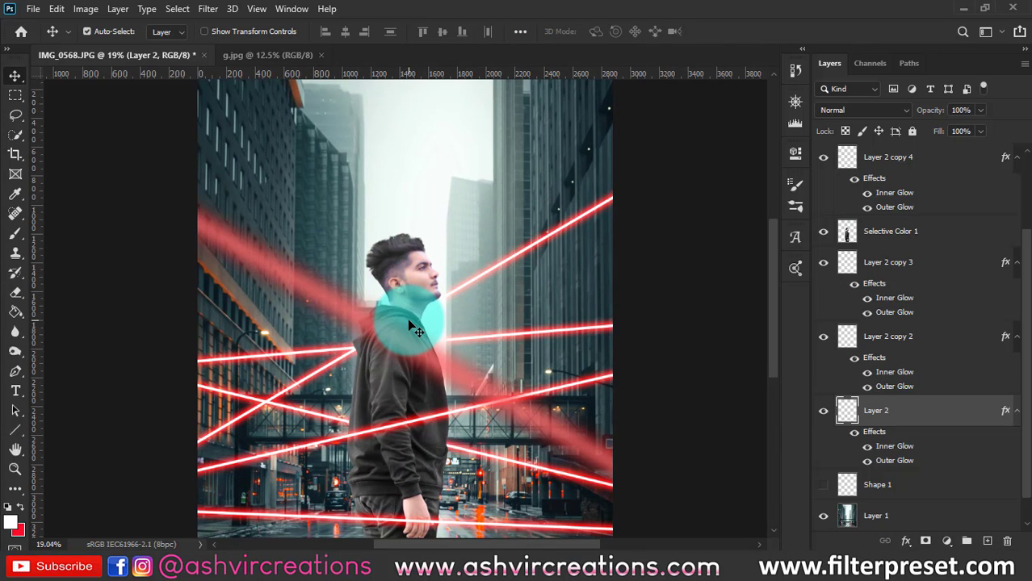
scroll(407, 318, down, 2)
scroll(407, 317, up, 2)
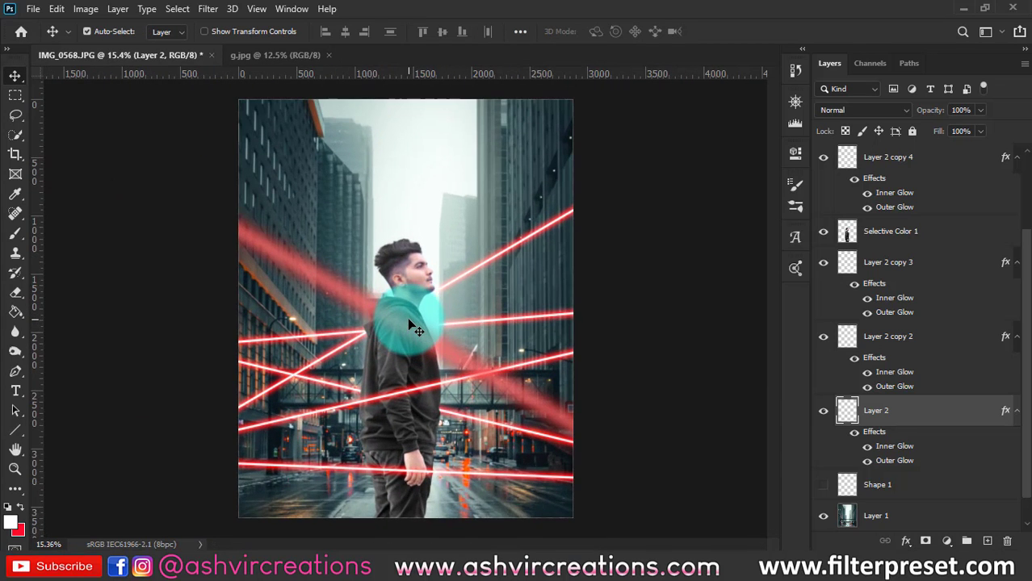
scroll(407, 317, up, 1)
scroll(407, 318, down, 1)
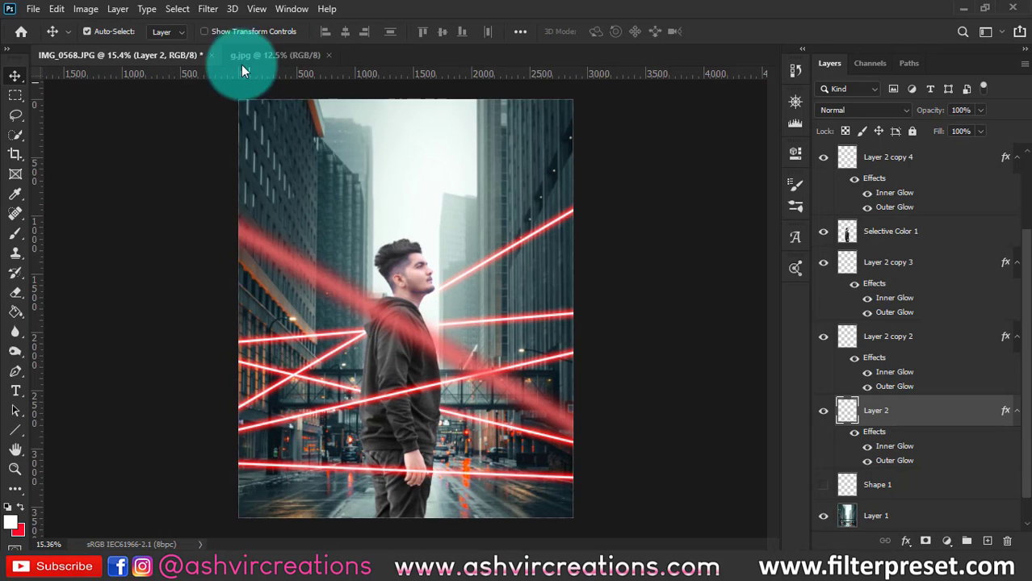
Try a Box Blur with an 11-pixel radius on Layer 2 and rasterize its layer style.
click(206, 10)
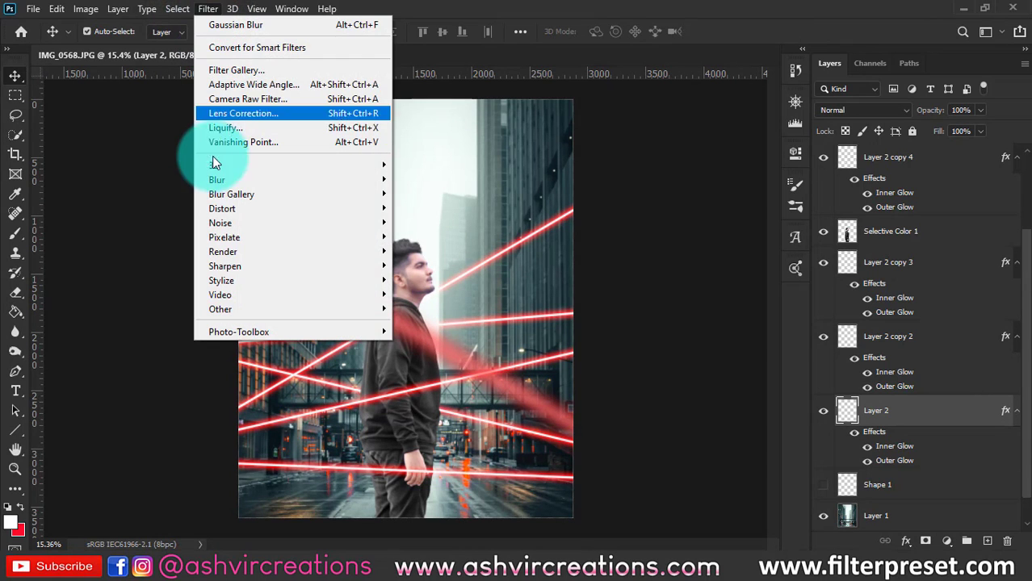
mouse_move(219, 178)
click(417, 223)
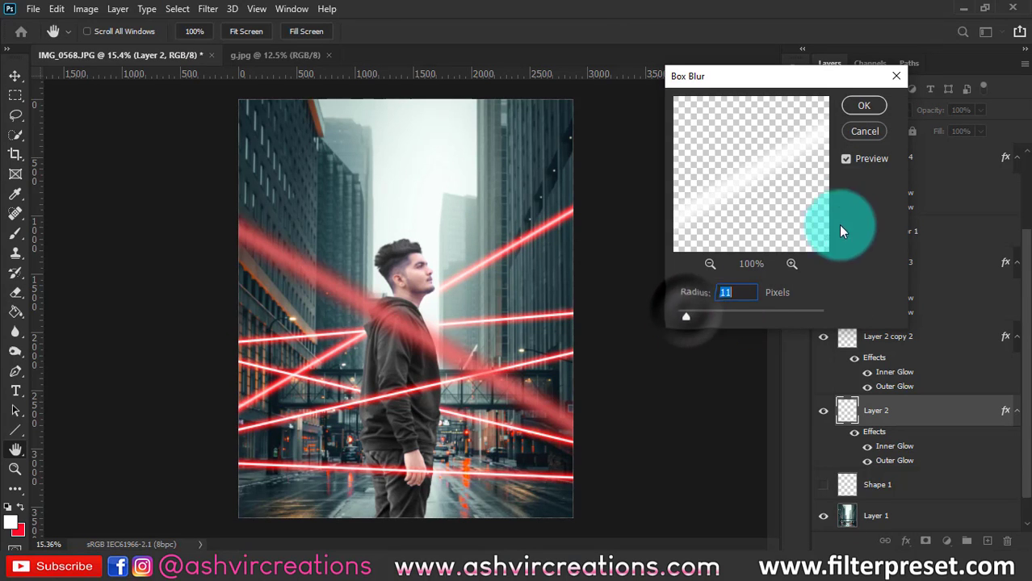
click(864, 106)
click(869, 402)
right_click(869, 404)
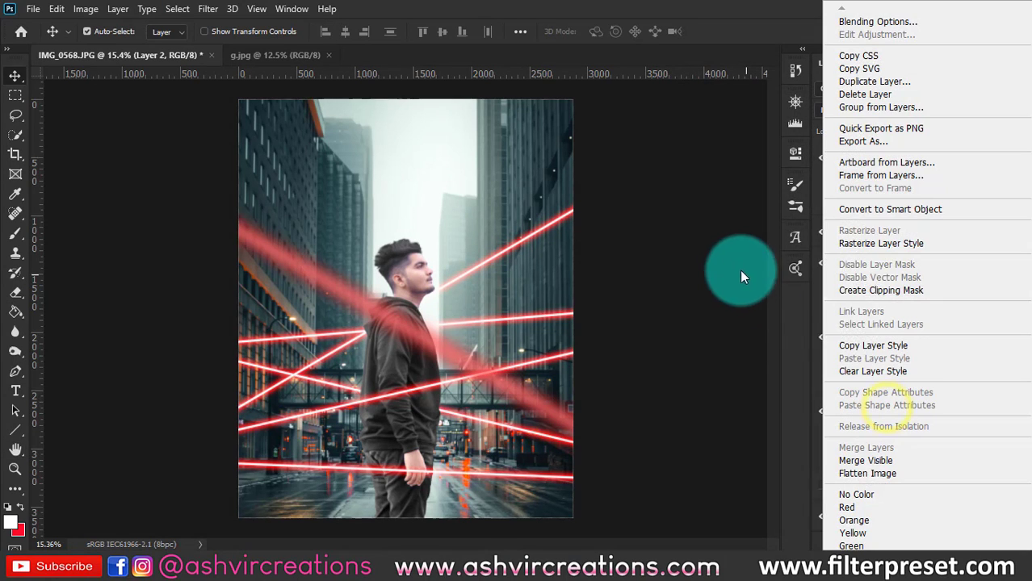
click(868, 243)
Try a Box Blur with a 56-pixel radius on the rasterized diagonal line.
click(207, 9)
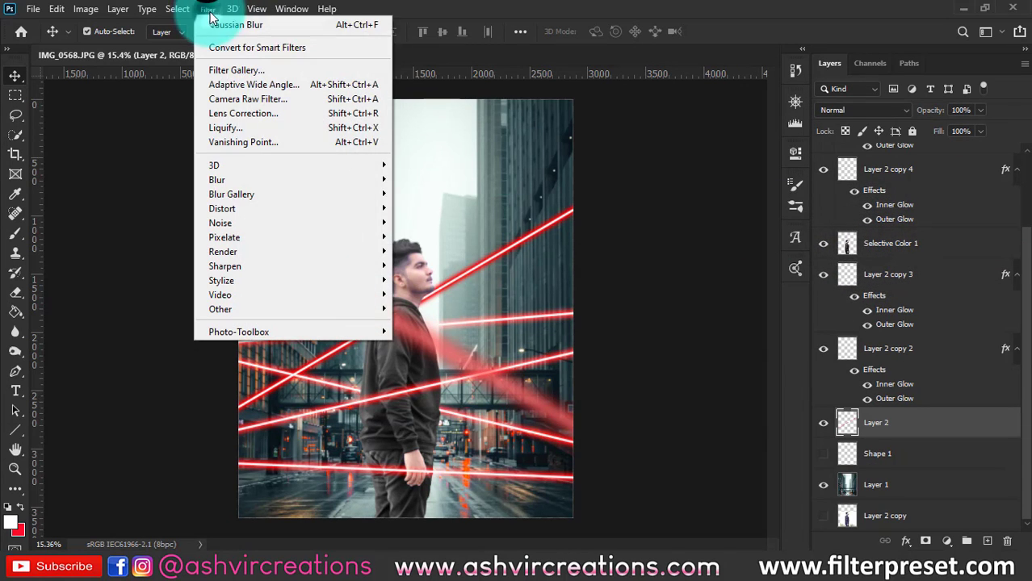
mouse_move(260, 186)
click(444, 217)
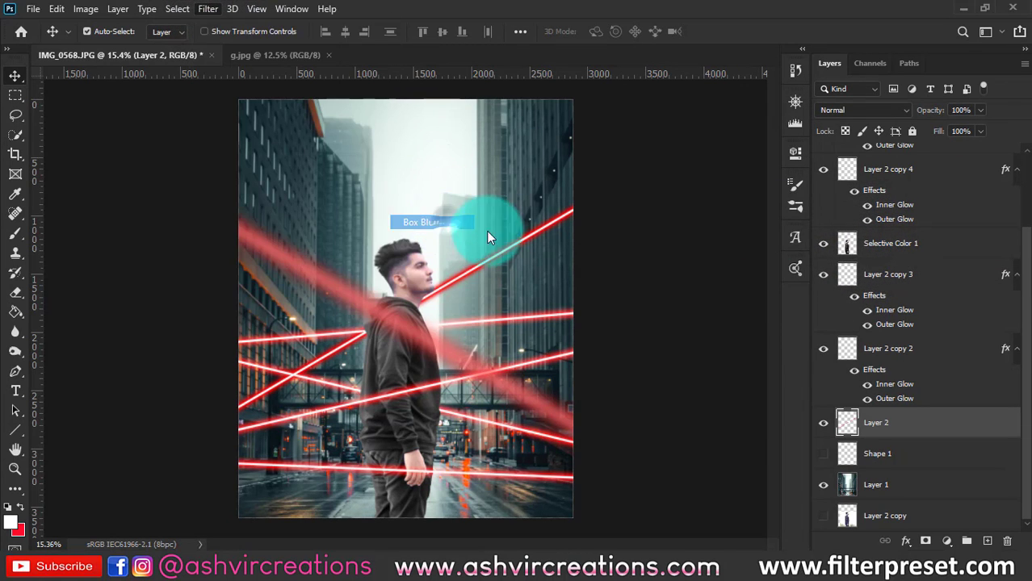
mouse_move(714, 320)
mouse_down()
mouse_move(732, 313)
mouse_move(710, 310)
mouse_move(718, 315)
mouse_up()
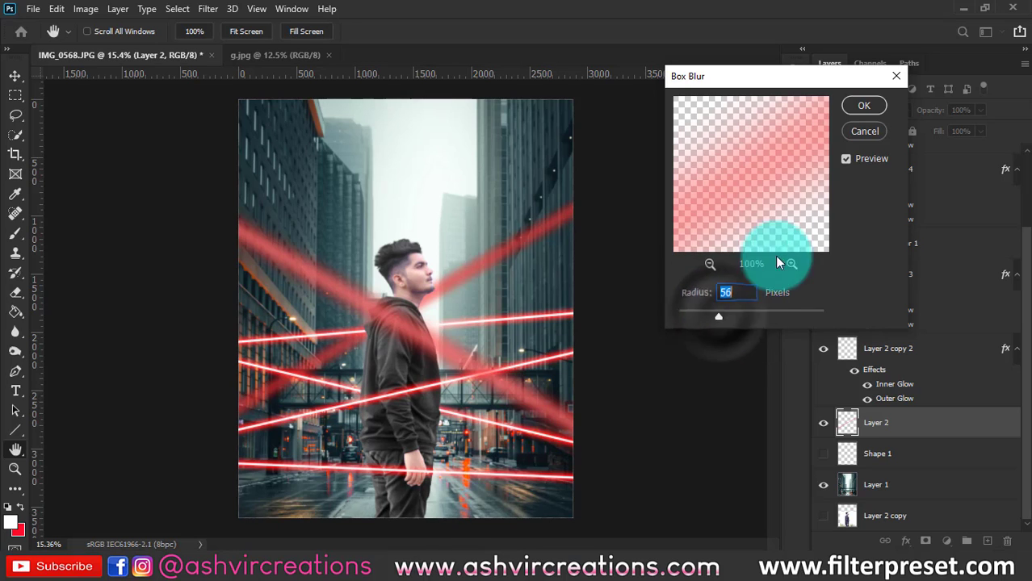
click(858, 134)
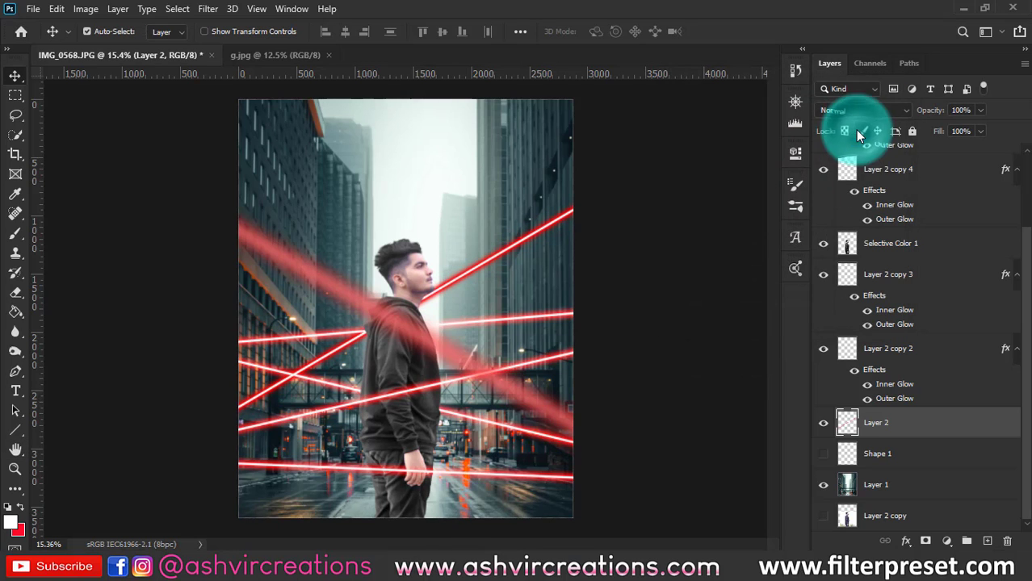
Undo the rotation, move and style rasterizing of Layer 2.
scroll(425, 357, up, 3)
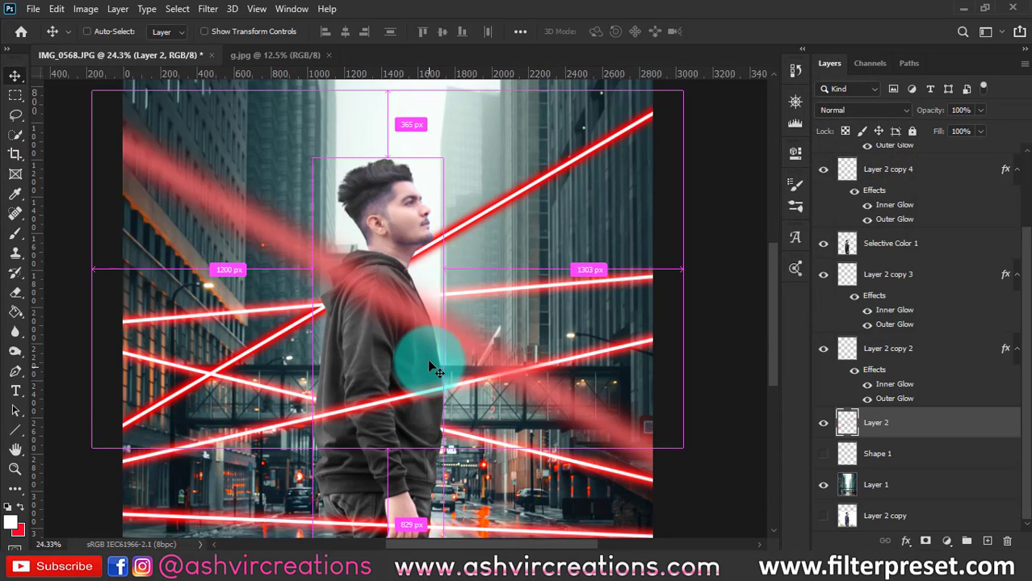
key(ctrl+t)
key(Escape)
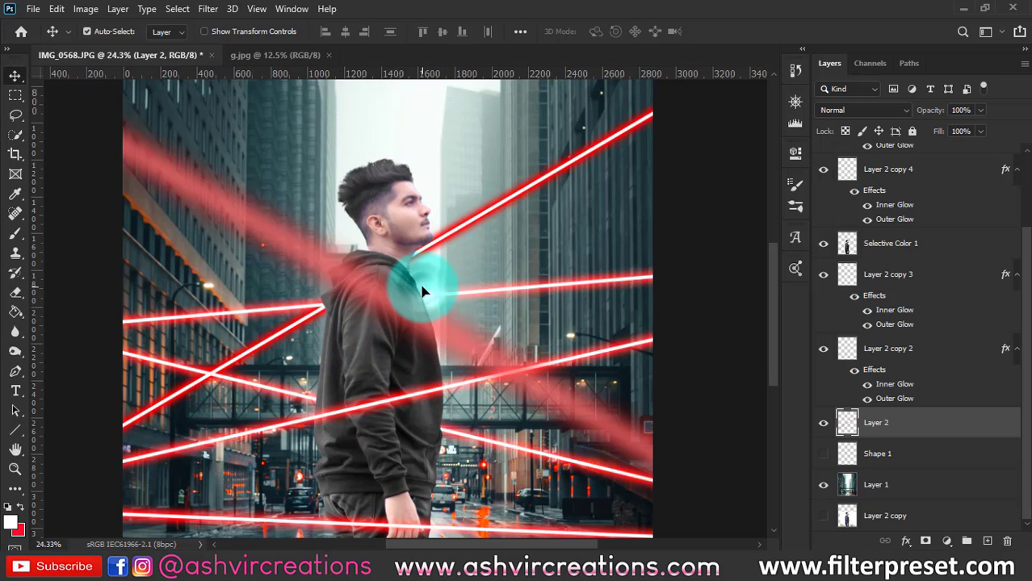
key(ctrl+z)
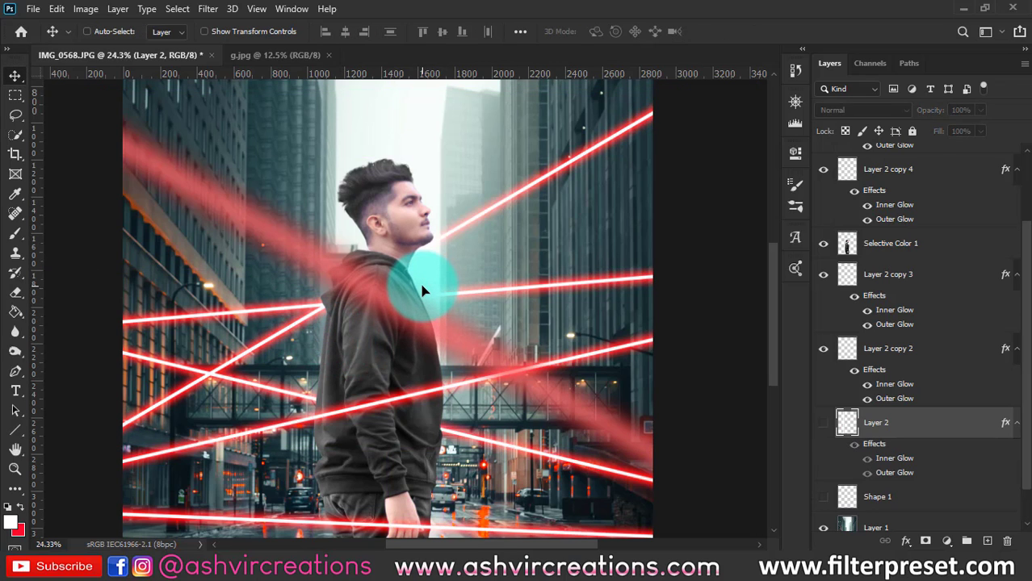
Show Layer 2 and narrow its vertical line to about 28.5% width, keeping the full height.
scroll(421, 291, down, 3)
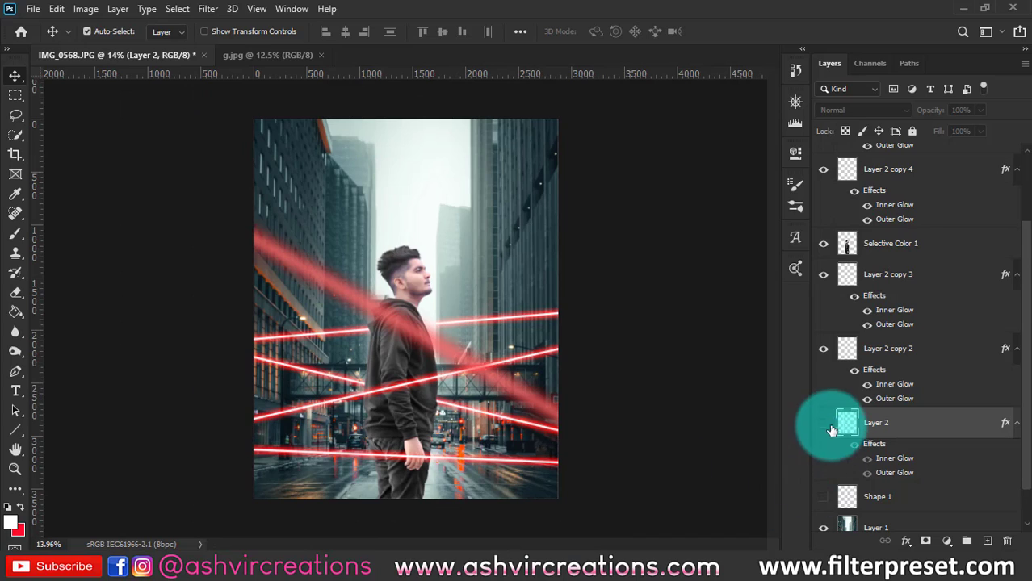
scroll(331, 423, up, 5)
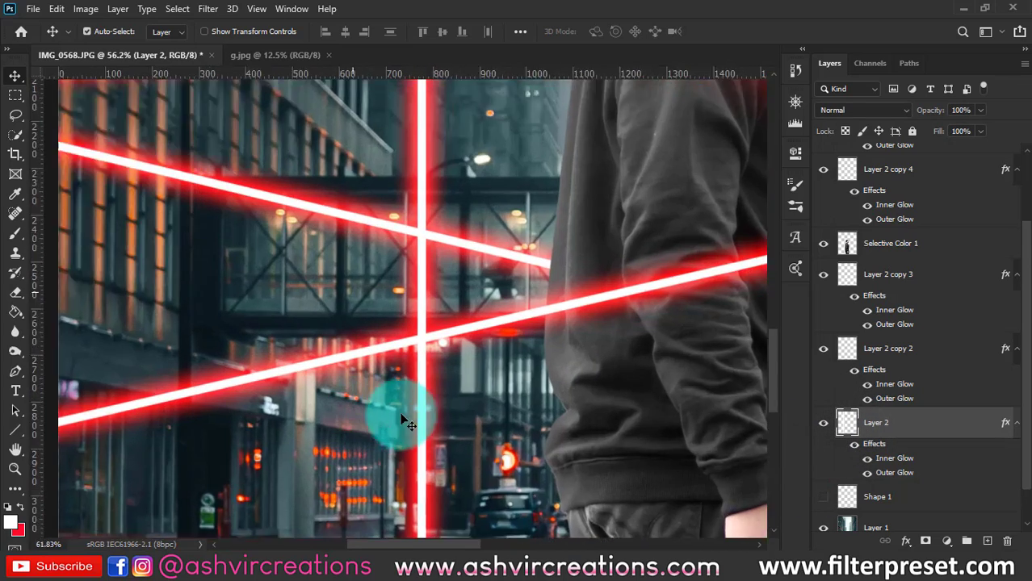
scroll(431, 421, up, 4)
key(ctrl+t)
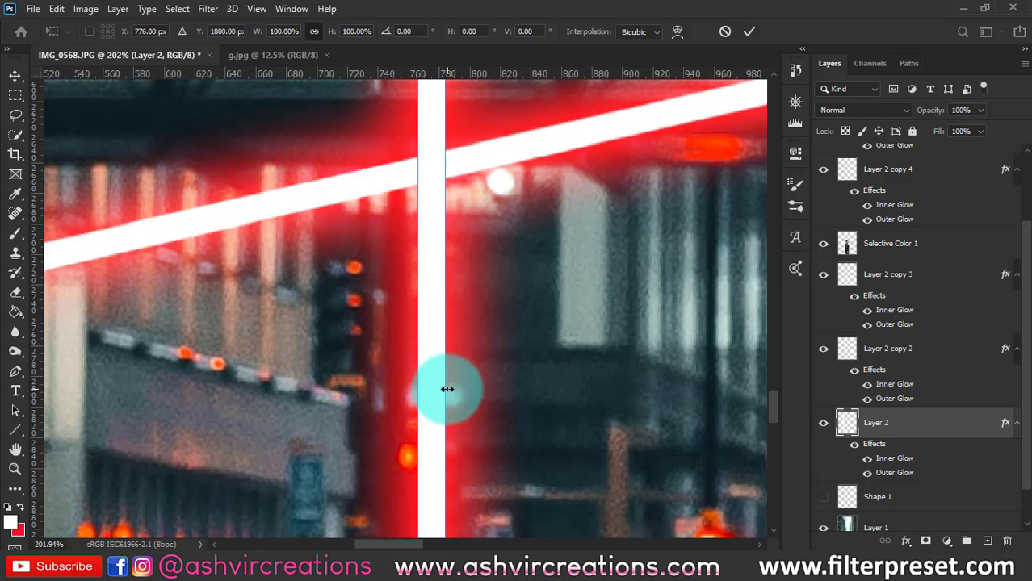
drag(447, 390, 428, 390)
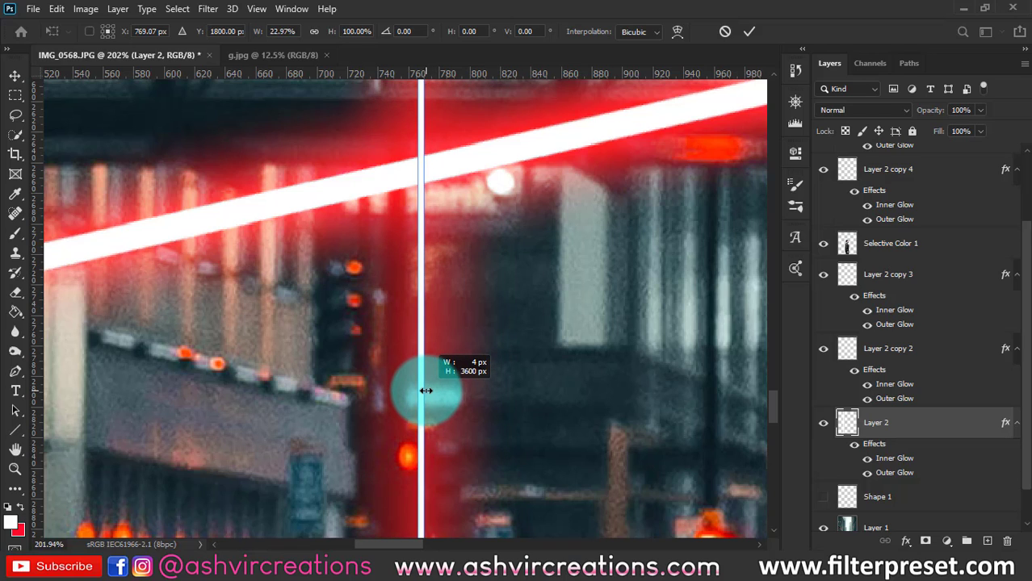
drag(427, 391, 428, 391)
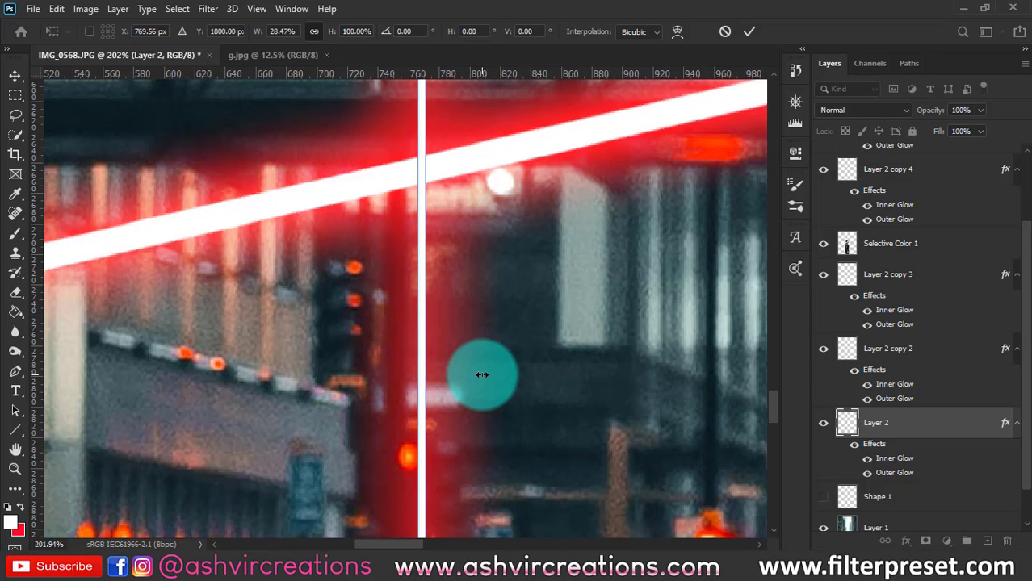
key(Return)
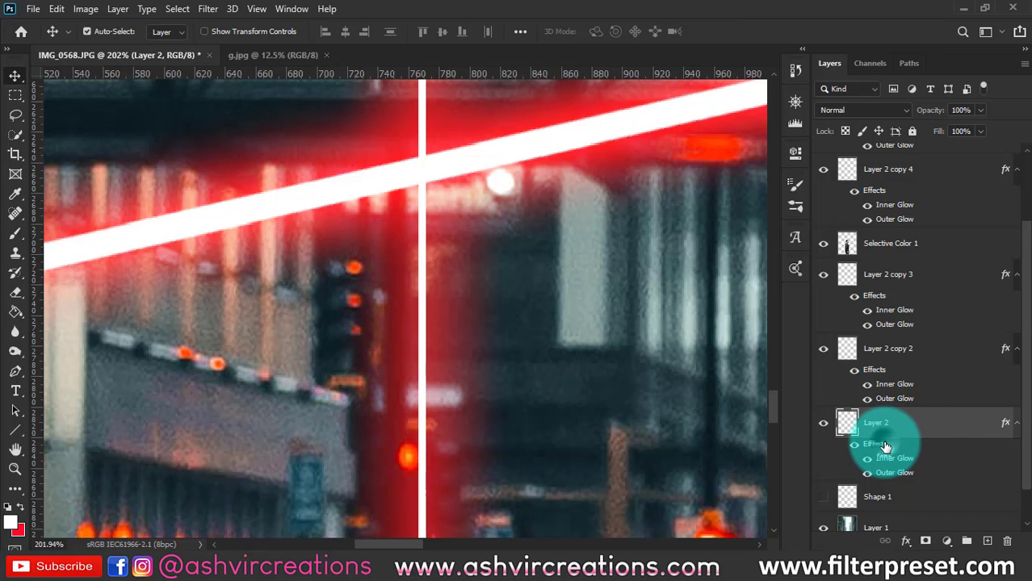
Set the Outer Glow size of the thin vertical line on Layer 2 to 18 px.
double_click(885, 446)
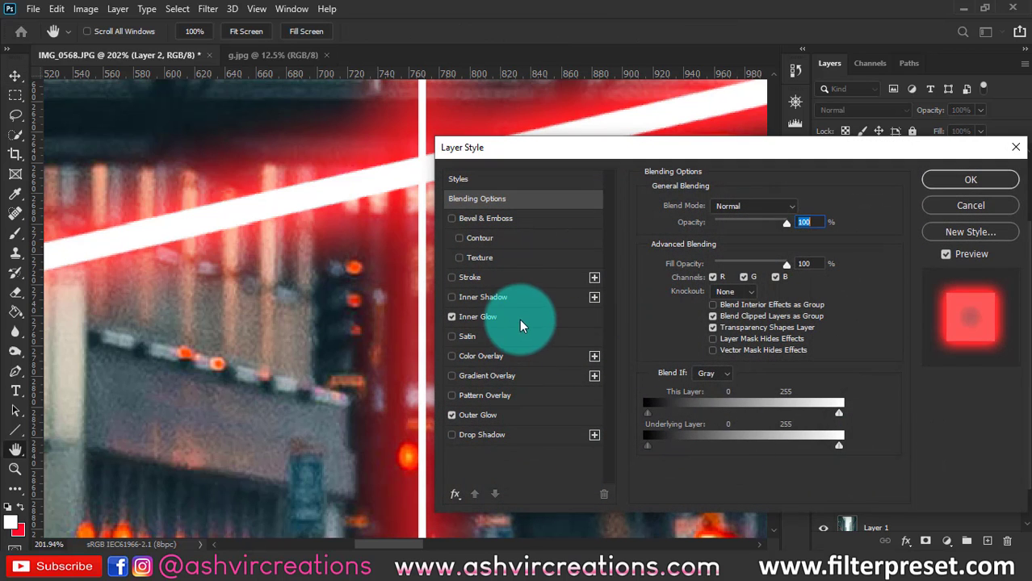
click(519, 323)
click(509, 412)
drag(724, 342, 710, 338)
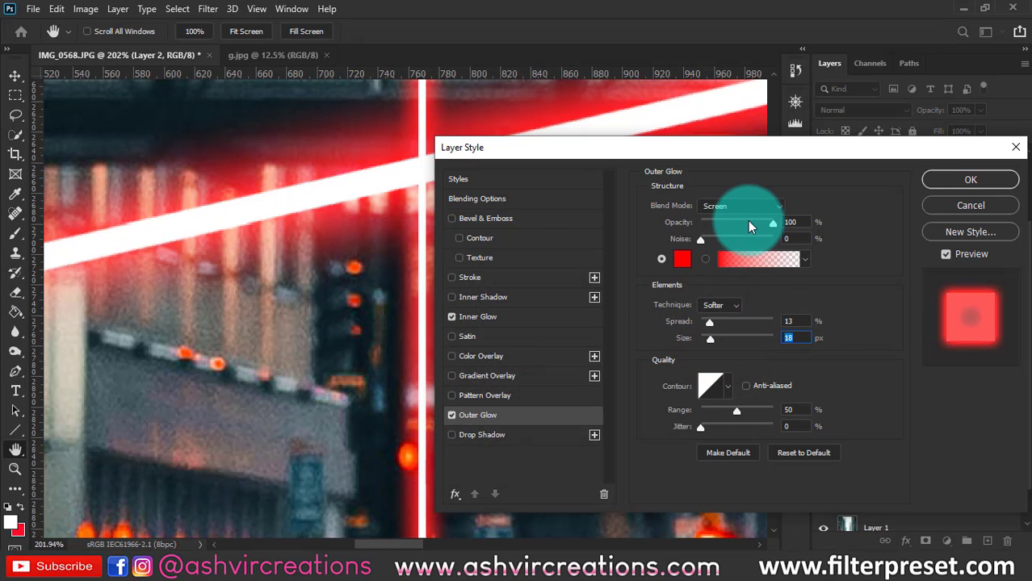
click(969, 180)
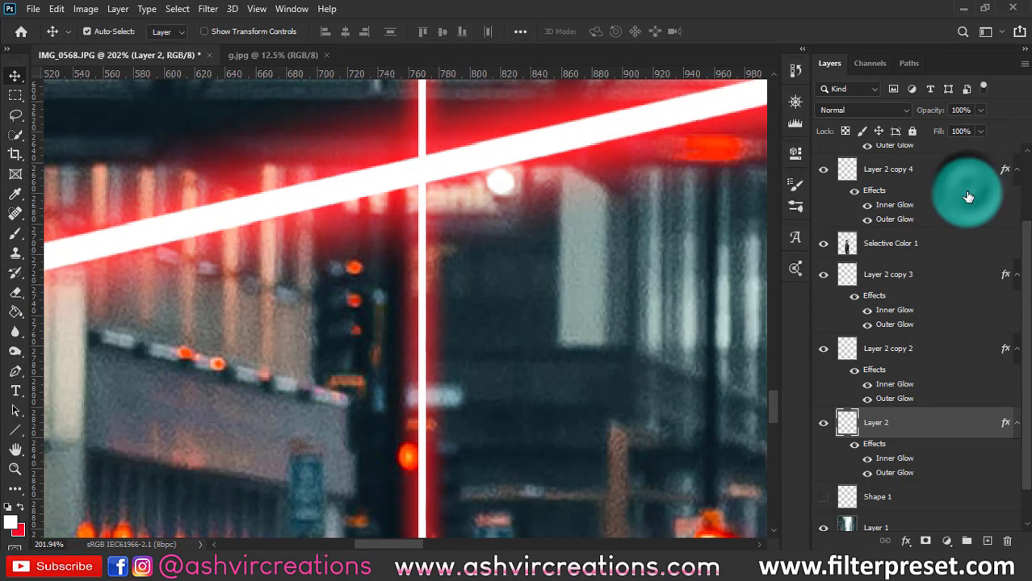
Try rotating the thin vertical line on Layer 2 by about 57 degrees.
key(ctrl+0)
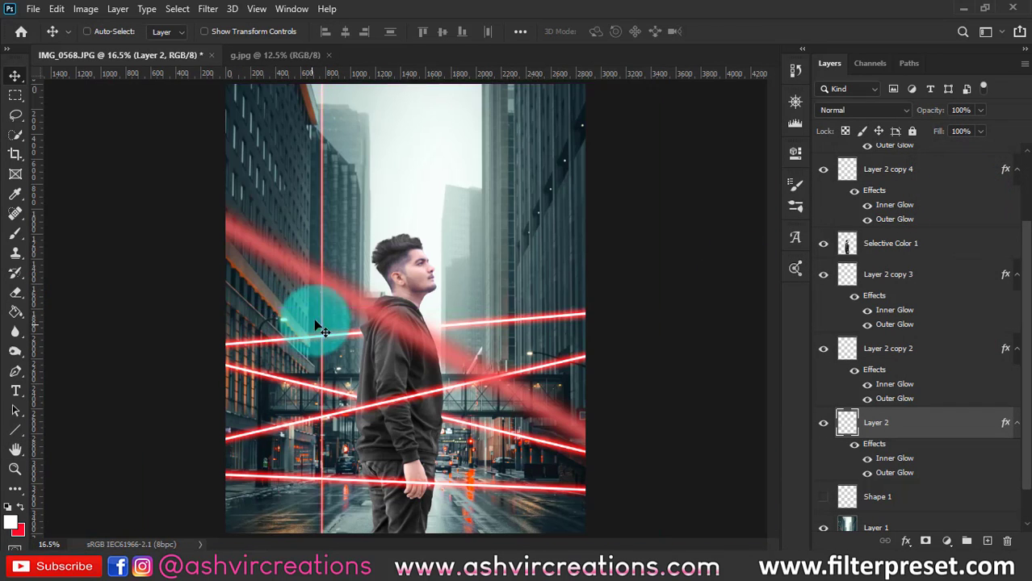
key(ctrl+t)
drag(340, 319, 401, 314)
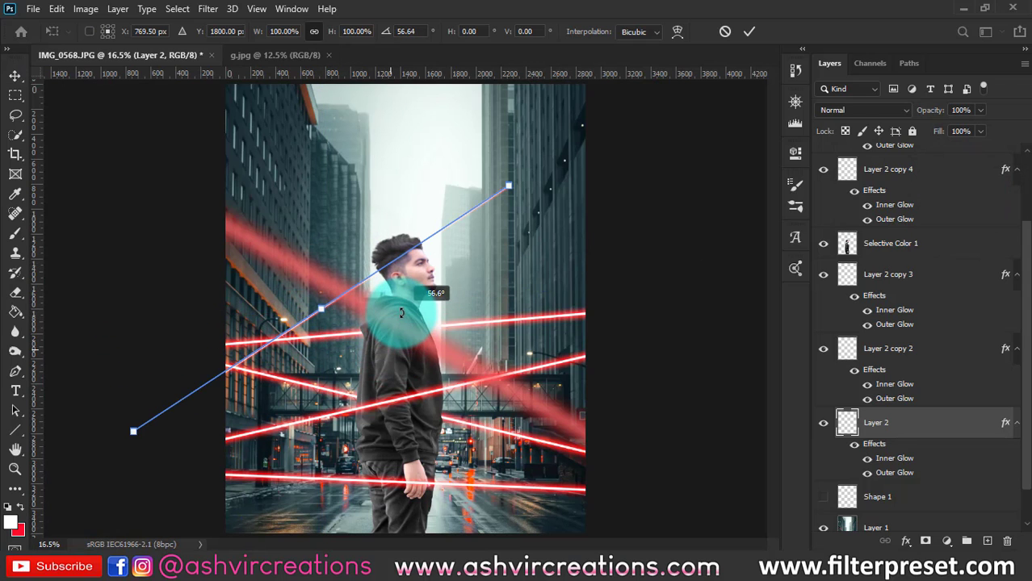
click(724, 34)
Apply a Box Blur with a radius of 25 pixels to the thin vertical line on Layer 2.
scroll(218, 14, up, 2)
click(213, 11)
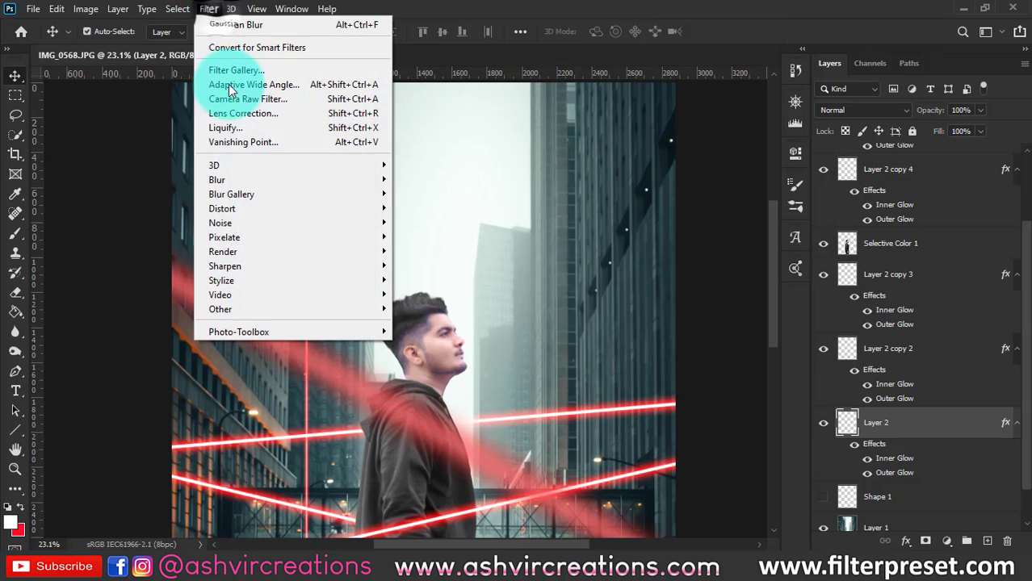
mouse_move(240, 181)
click(440, 221)
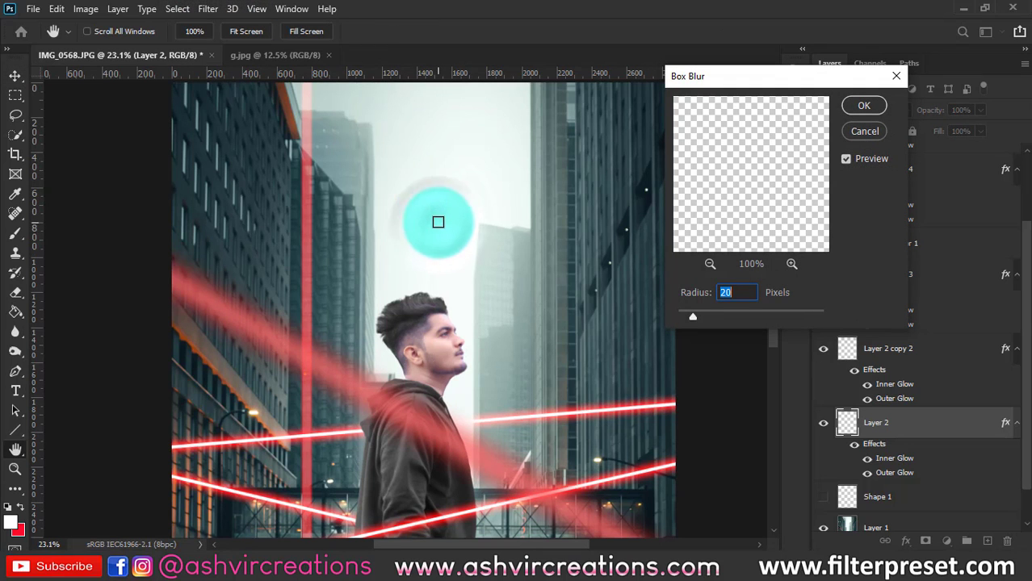
click(702, 315)
drag(700, 315, 697, 316)
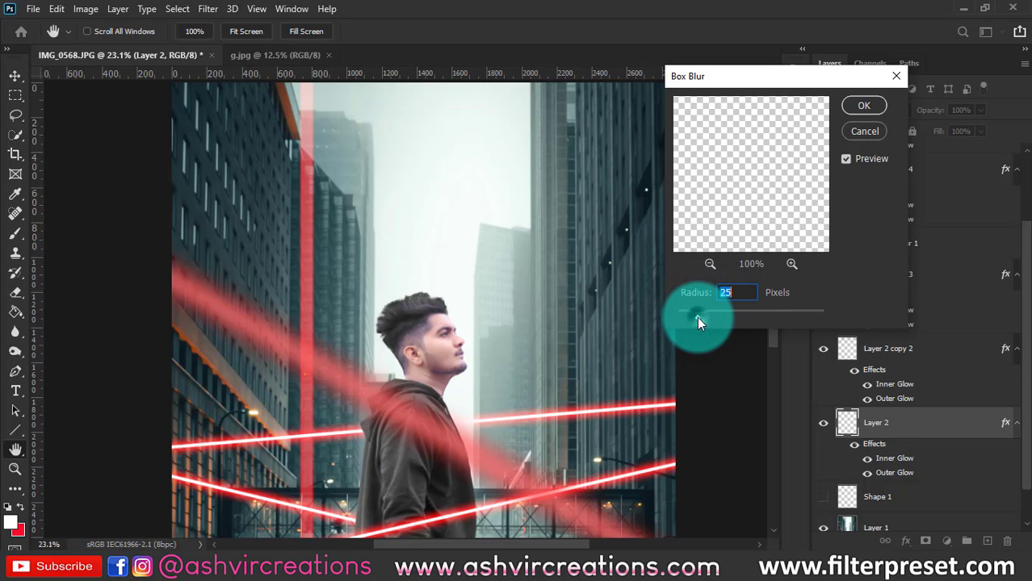
click(864, 108)
click(207, 9)
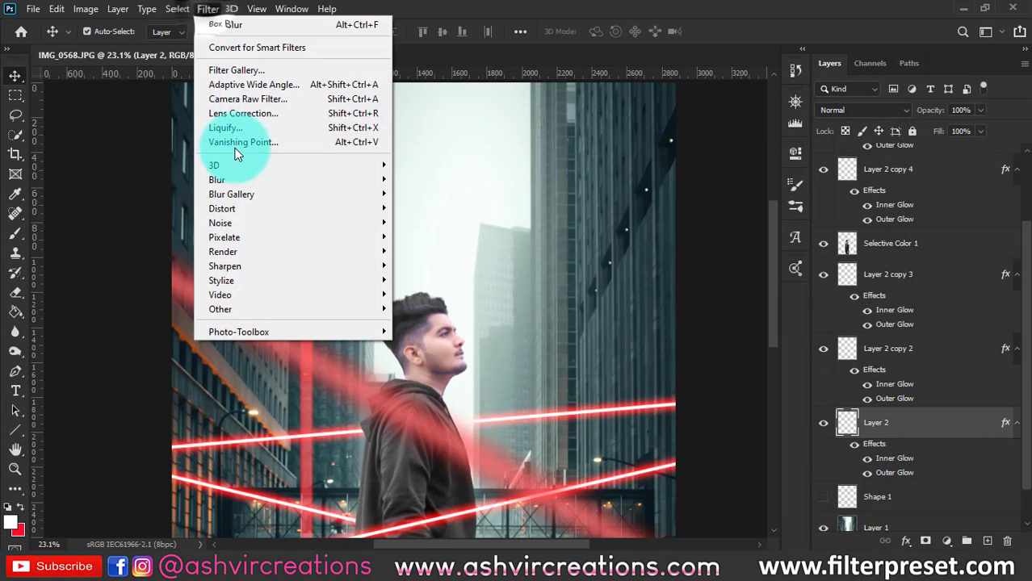
mouse_move(259, 180)
click(426, 234)
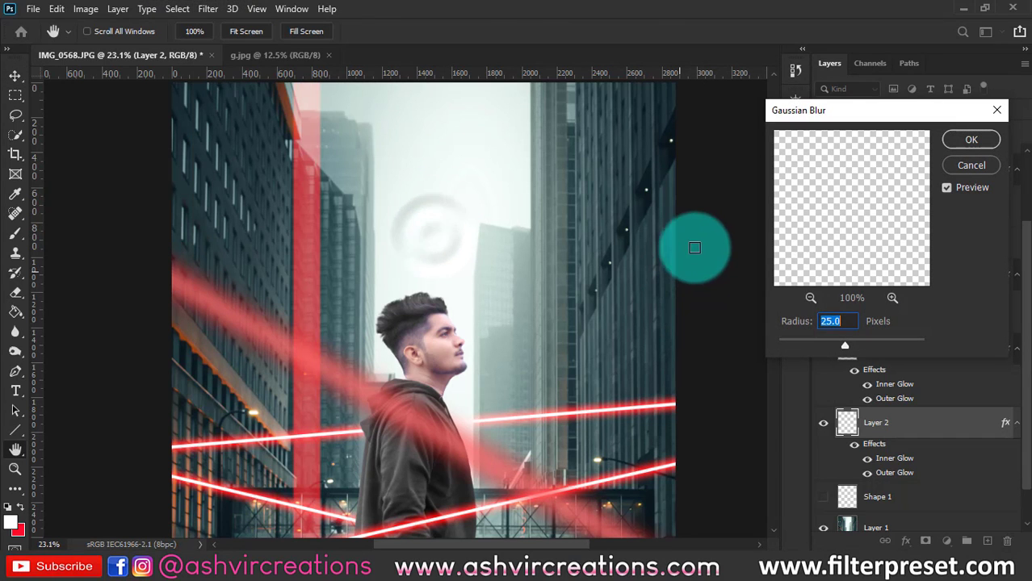
click(787, 346)
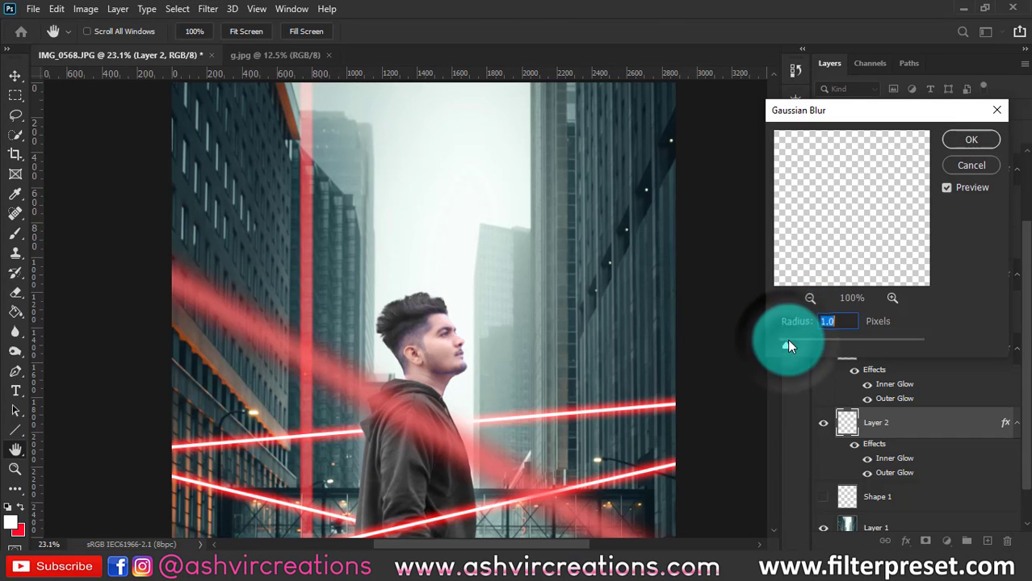
click(969, 166)
key(v)
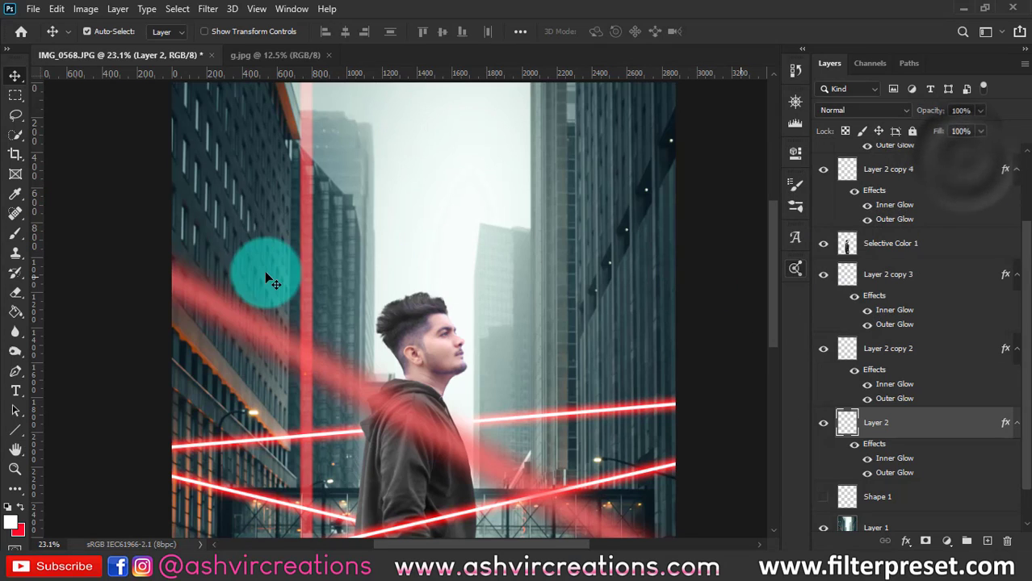
Rotate the blurred vertical line on Layer 2 by about 73 degrees so it crosses behind the man's shoulders.
scroll(264, 271, up, 2)
scroll(339, 282, down, 3)
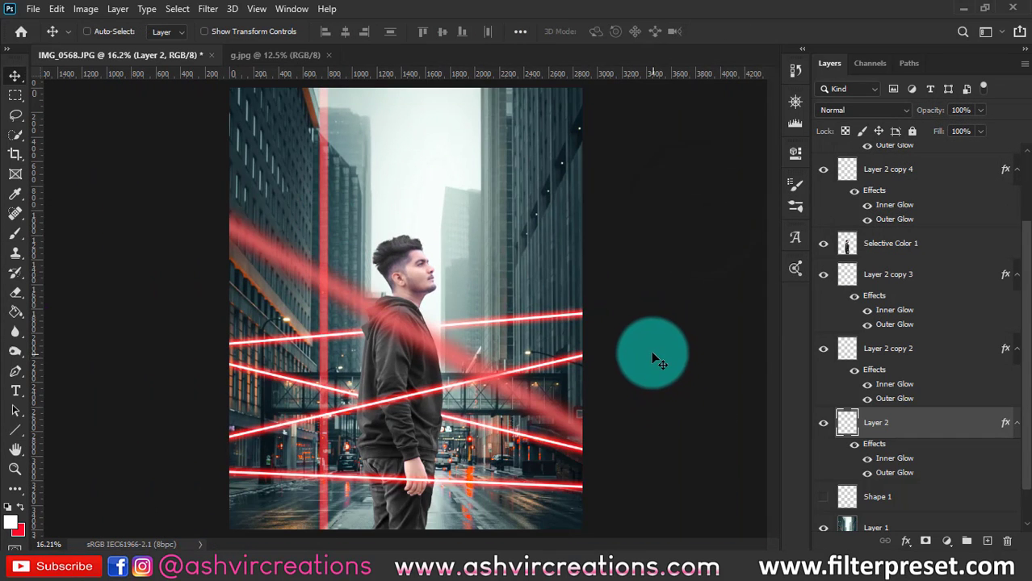
key(ctrl+t)
key(Escape)
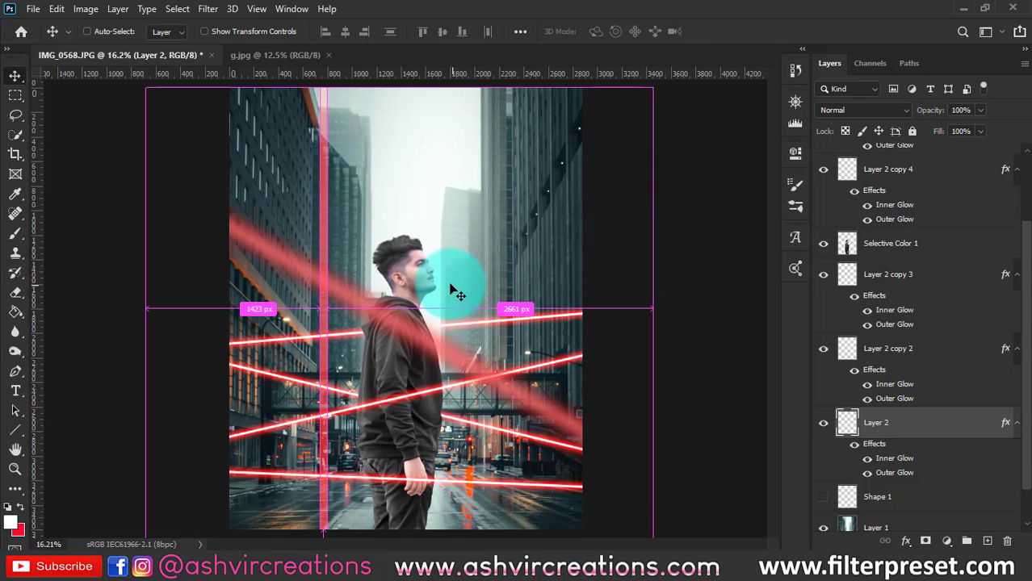
key(ctrl+t)
drag(396, 227, 522, 295)
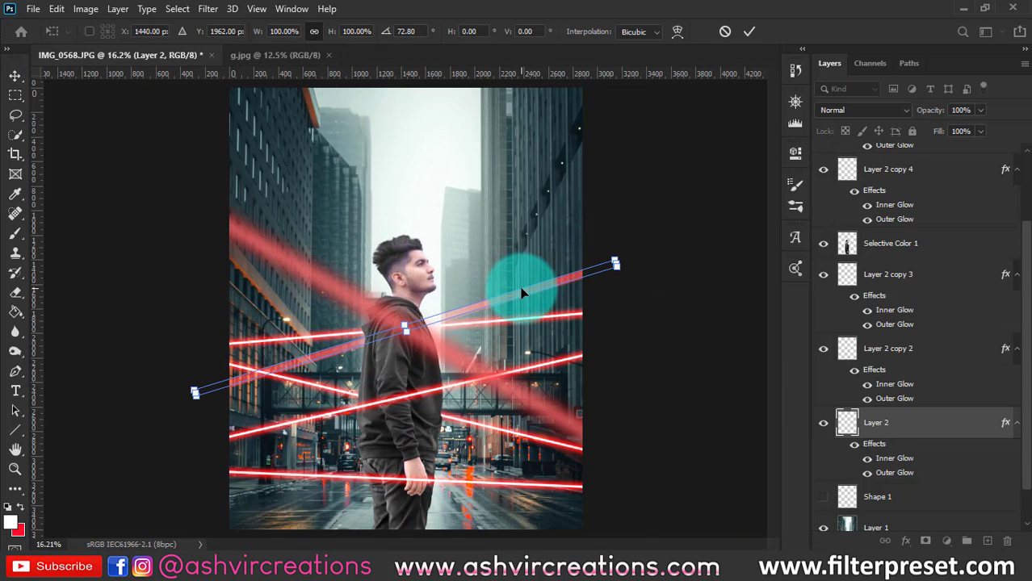
key(Return)
Thin the blurred line on Layer 2 by scaling its height to about 29% and rotate it about -18 degrees.
scroll(521, 294, up, 5)
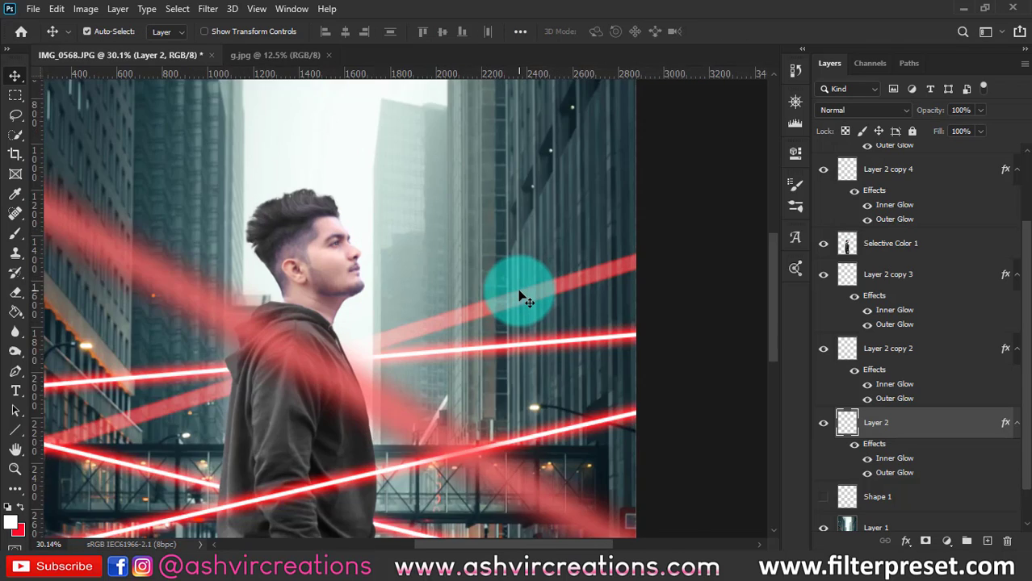
key(ctrl+t)
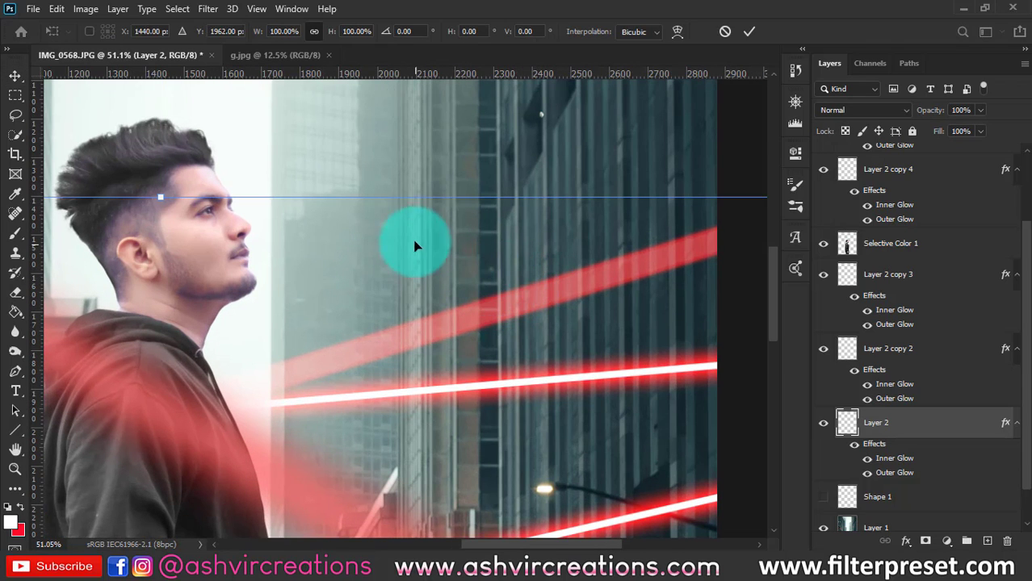
drag(436, 222, 452, 350)
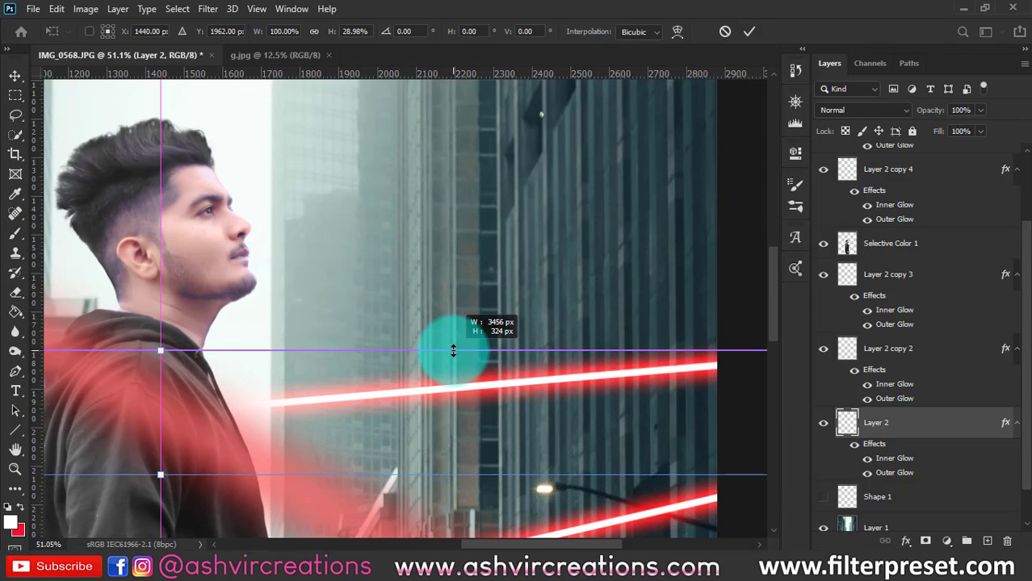
drag(629, 327, 522, 211)
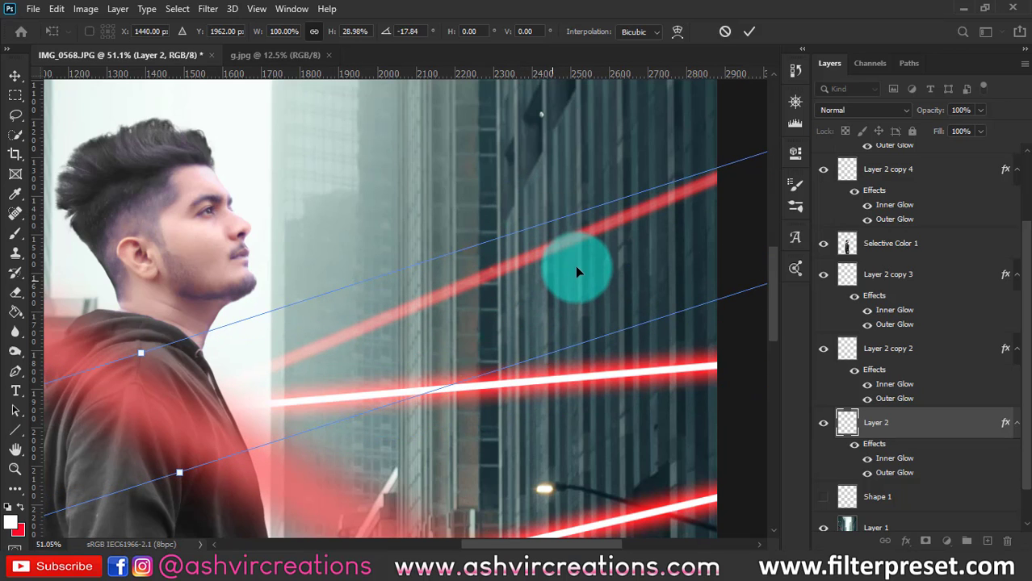
key(Return)
Lower the opacity of the thin blurred line on Layer 2 to 51%.
scroll(572, 264, down, 3)
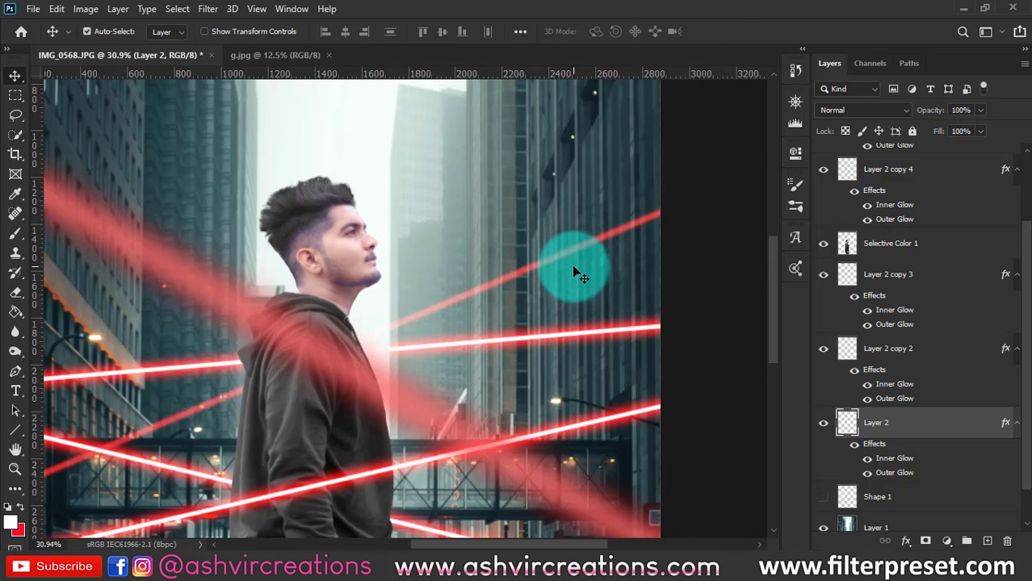
drag(929, 110, 890, 112)
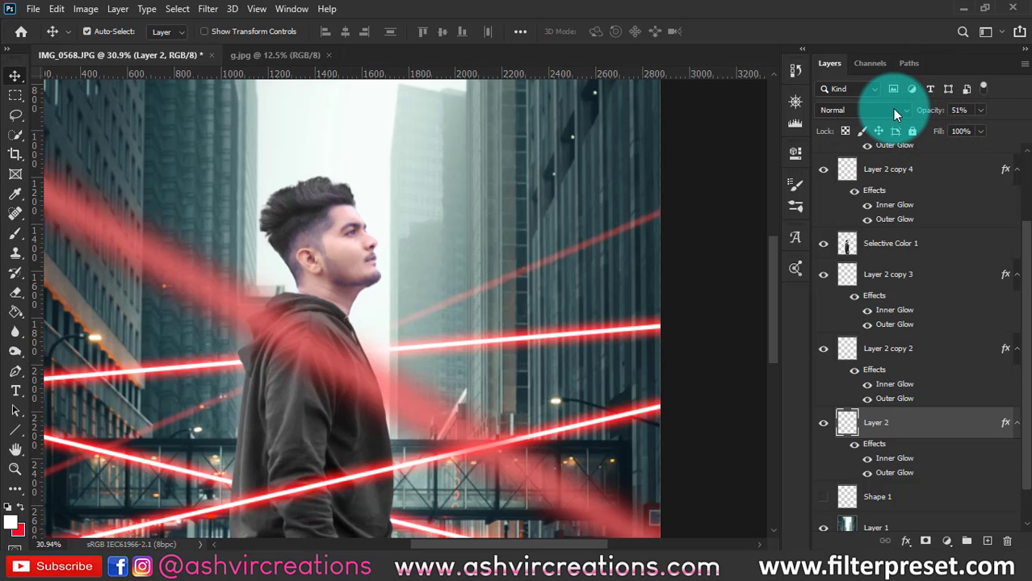
key(ctrl+0)
scroll(523, 279, down, 1)
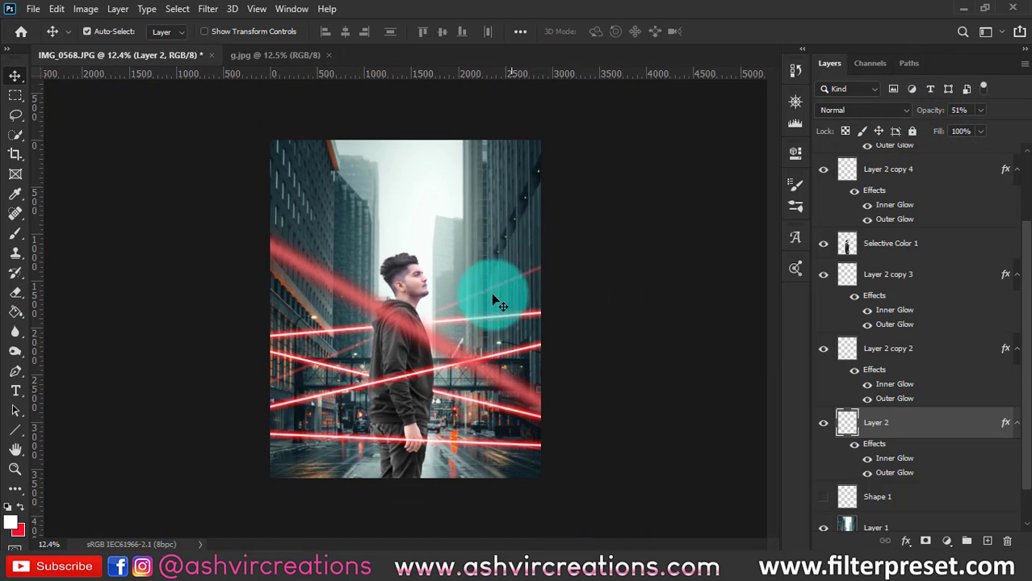
scroll(432, 333, up, 1)
scroll(408, 334, up, 2)
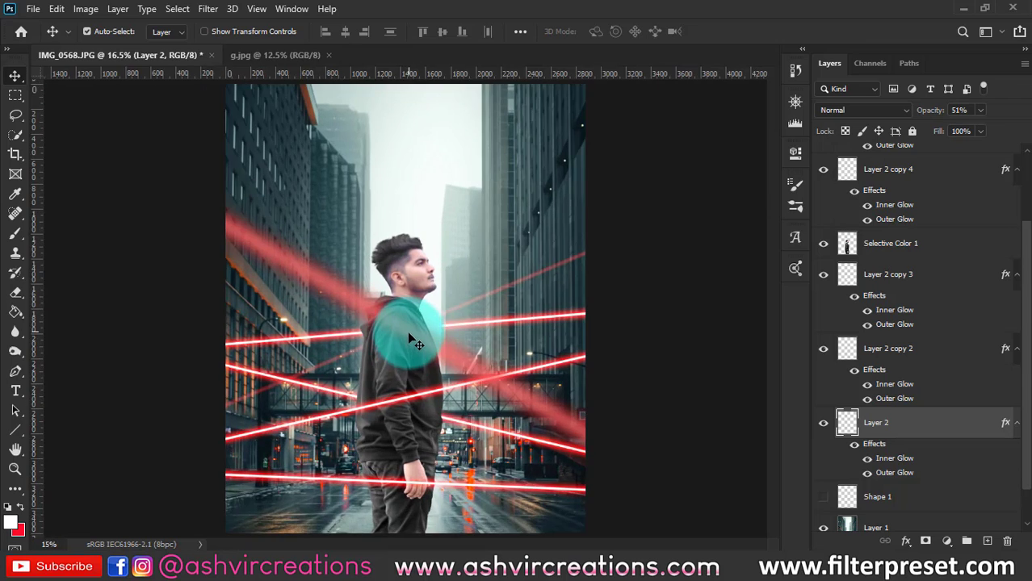
scroll(410, 338, down, 3)
Duplicate the thick blurred line of Layer 3 and rotate the copy about -34 degrees, placing it across the bottom of the street.
drag(410, 338, 640, 399)
key(ctrl+t)
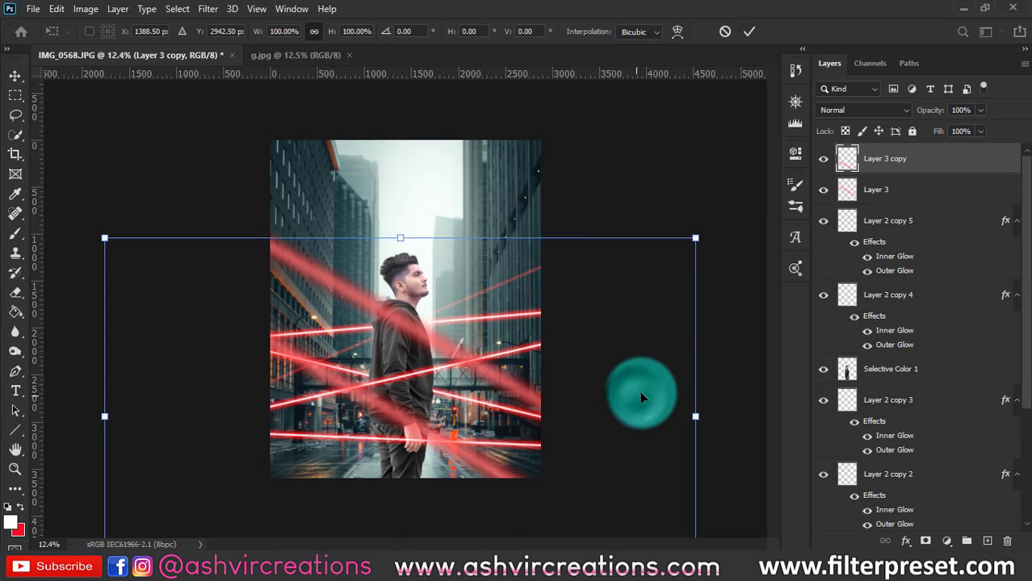
drag(714, 357, 682, 218)
drag(603, 300, 594, 377)
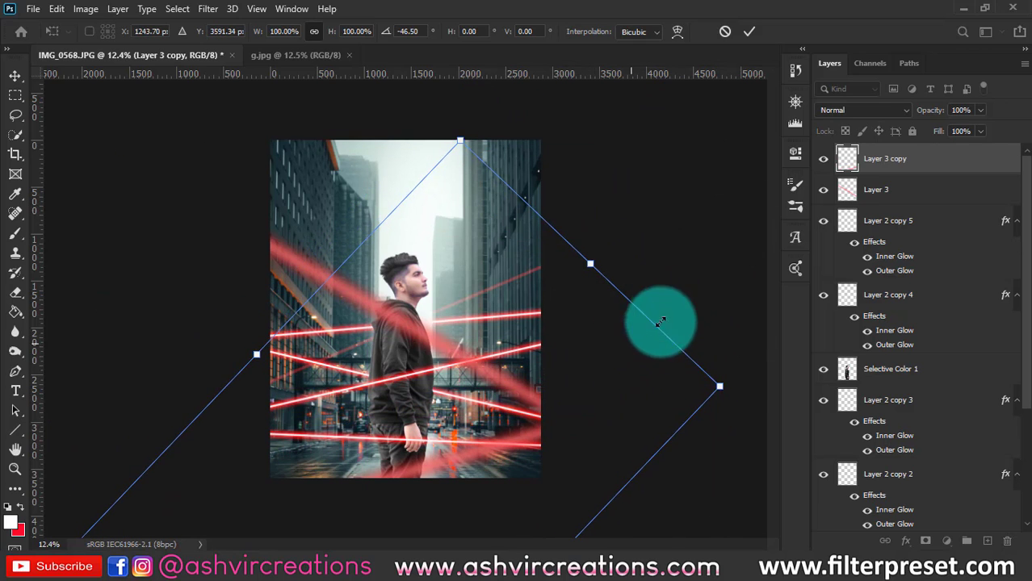
drag(659, 318, 719, 346)
drag(546, 405, 549, 393)
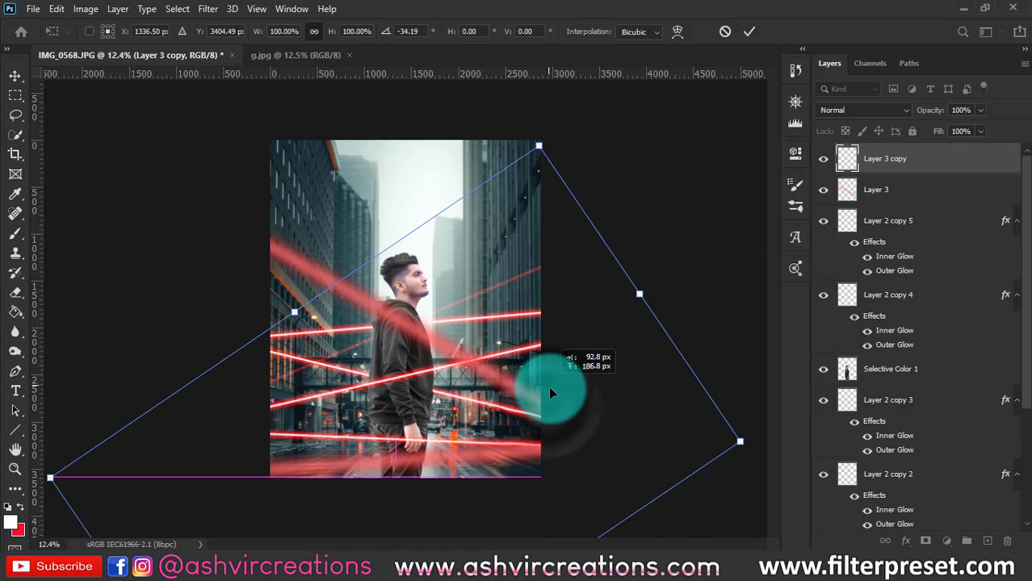
mouse_move(682, 296)
mouse_down()
mouse_move(705, 326)
mouse_move(693, 260)
mouse_move(697, 291)
mouse_up()
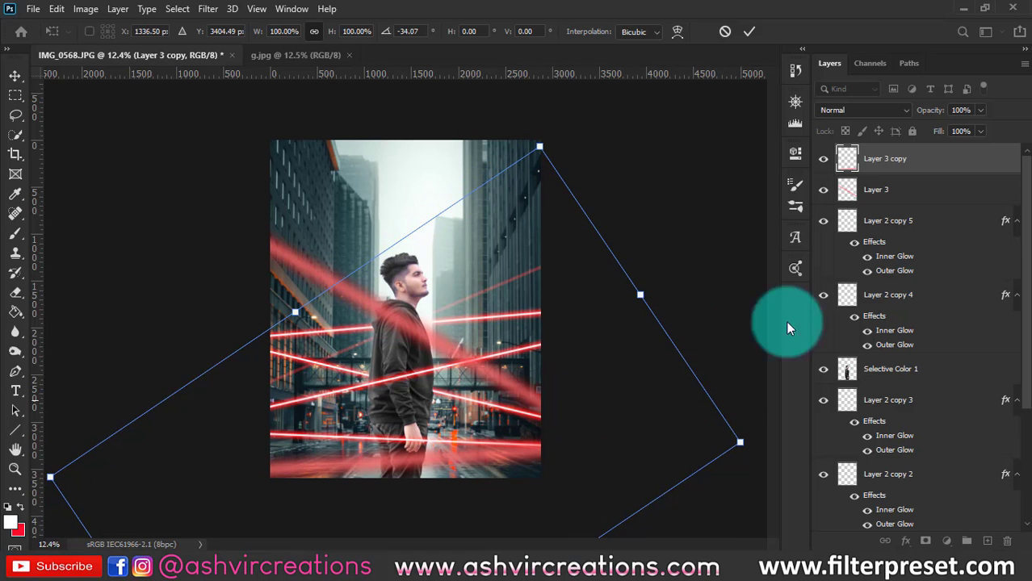
Steepen the copied blurred line to about -44 degrees and reposition it across the man's legs.
drag(788, 325, 834, 223)
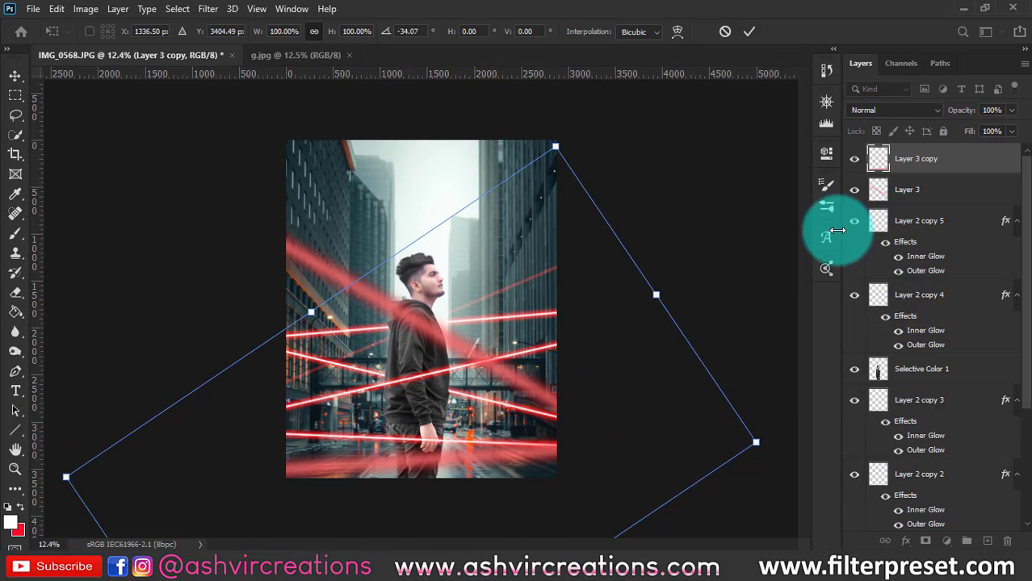
drag(753, 272, 742, 238)
drag(702, 275, 731, 232)
drag(539, 392, 511, 436)
key(Return)
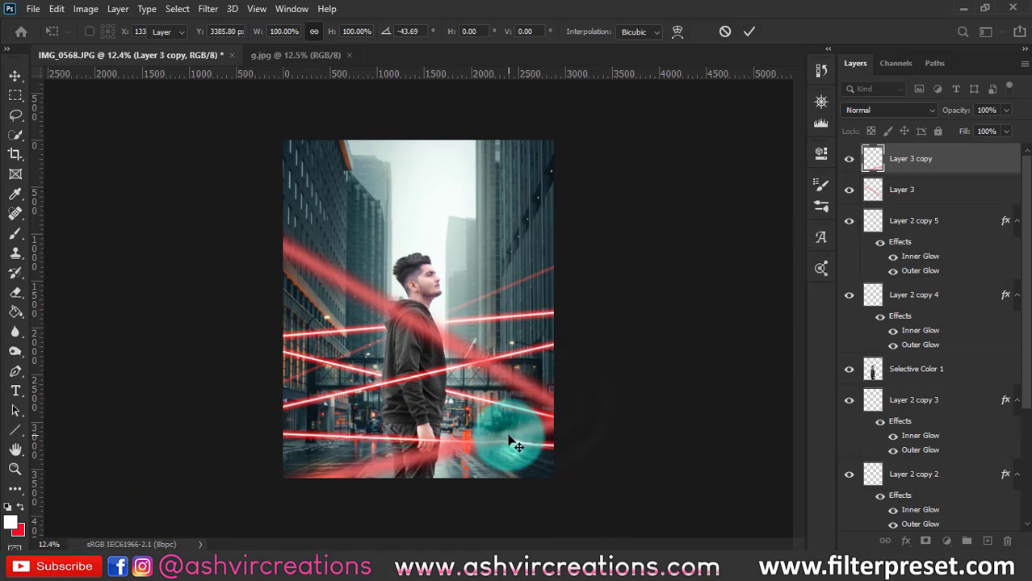
scroll(504, 435, up, 3)
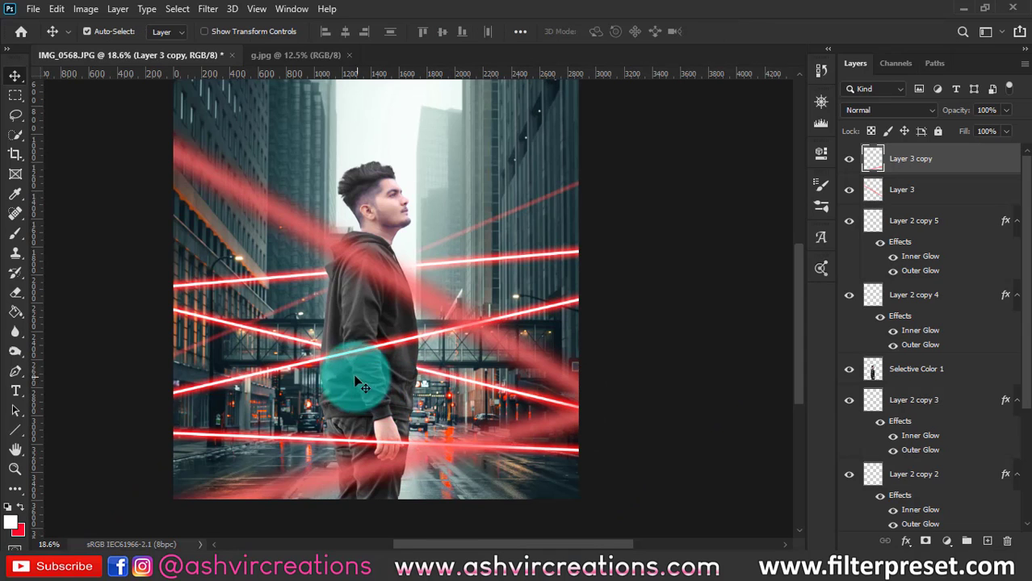
scroll(332, 362, up, 4)
drag(337, 367, 372, 330)
scroll(373, 326, down, 3)
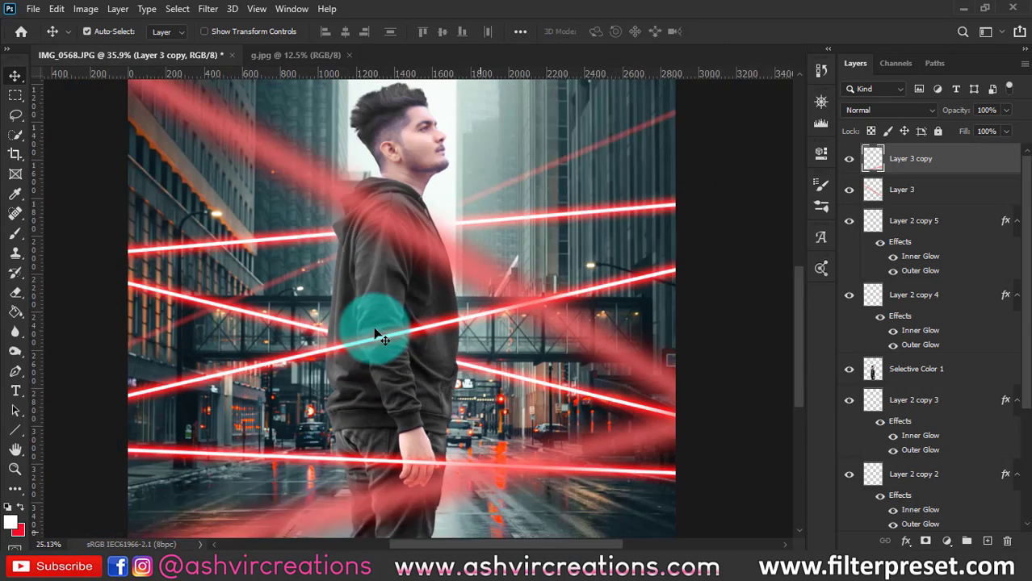
scroll(373, 327, up, 1)
scroll(375, 328, down, 2)
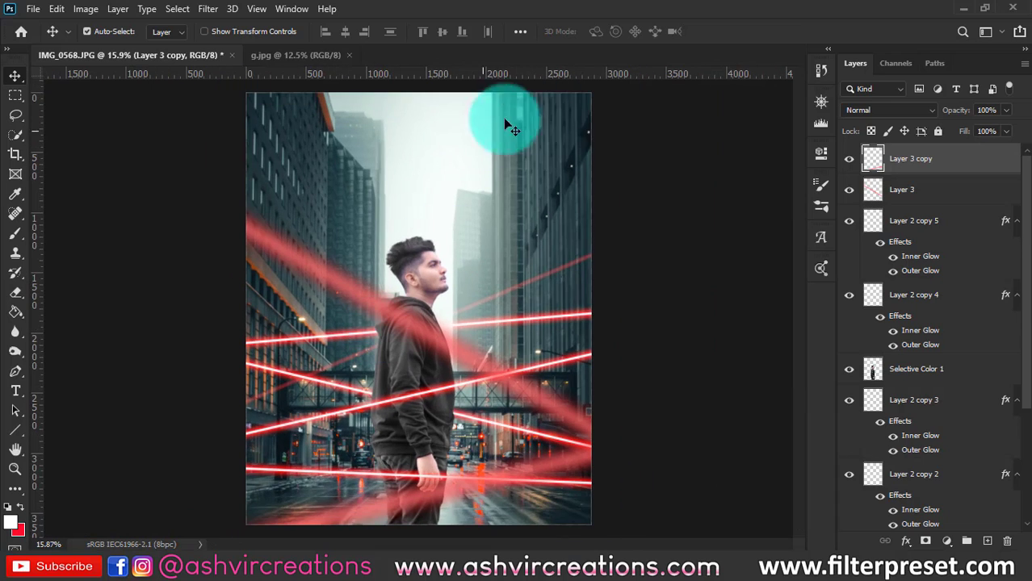
Start a Tilt-Shift blur on the street background in Layer 1 and centre its focus on the image's bottom edge.
click(504, 119)
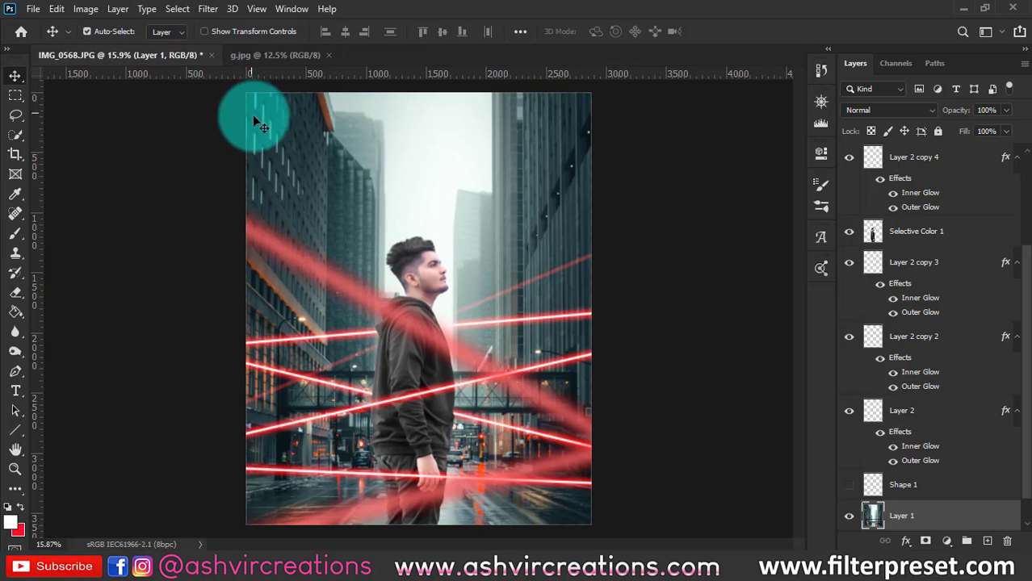
key(c)
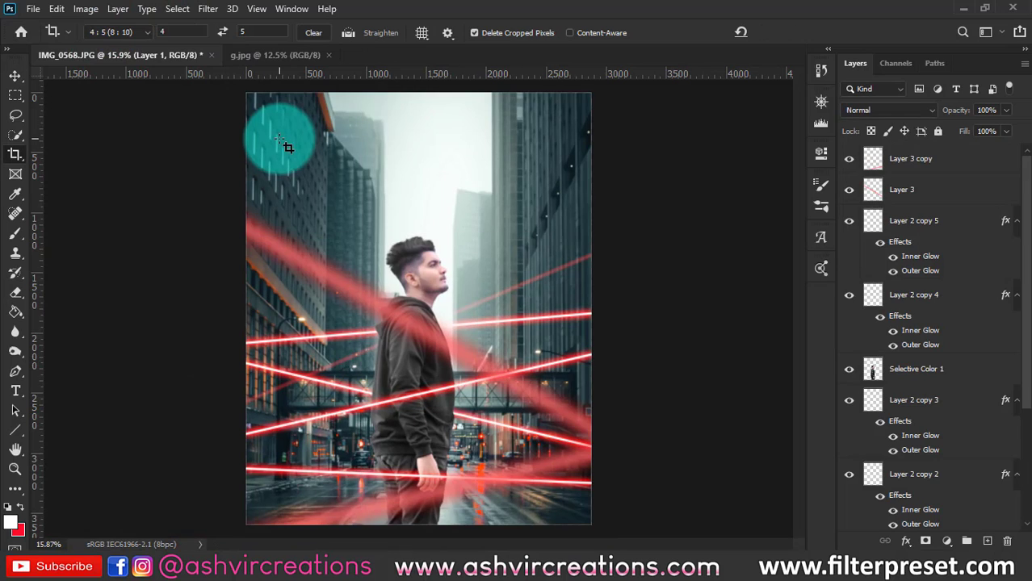
key(v)
click(208, 9)
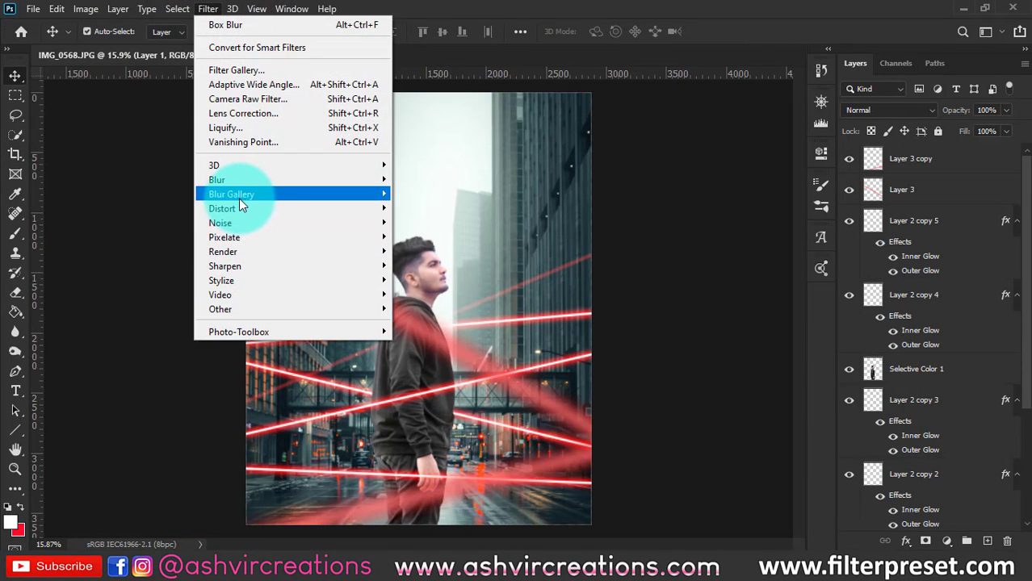
mouse_move(353, 194)
click(426, 222)
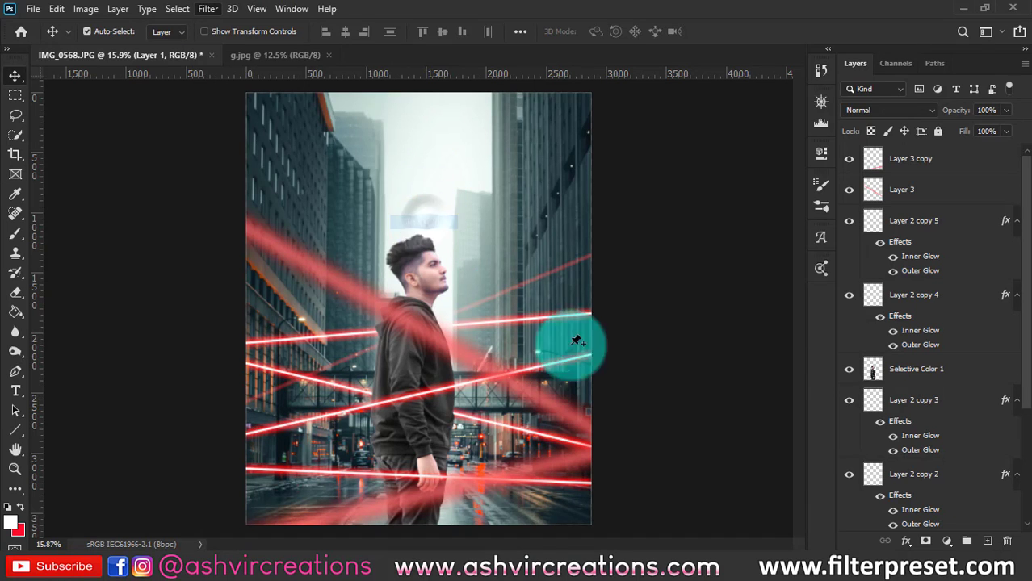
drag(441, 314, 429, 527)
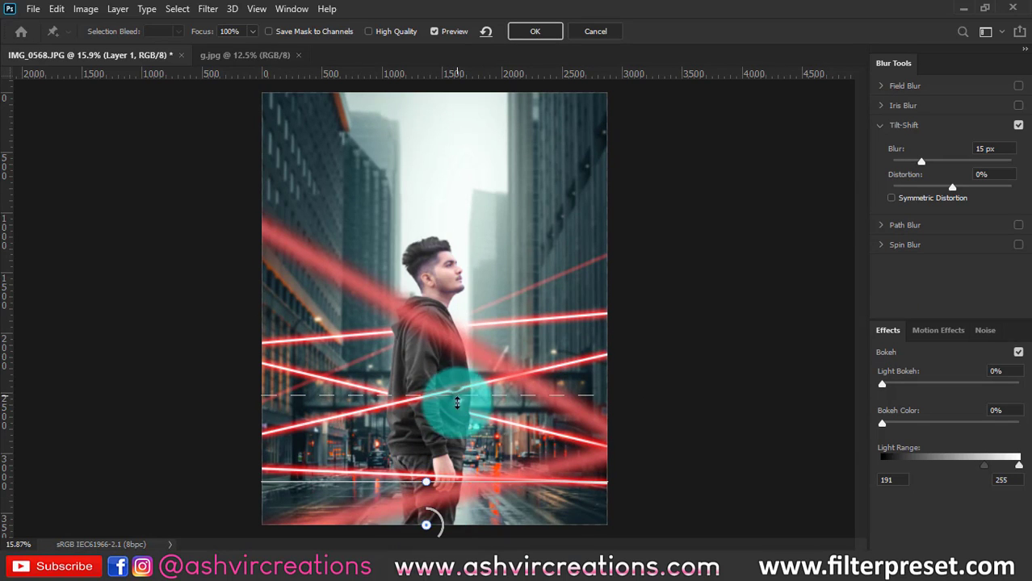
Narrow the Tilt-Shift transition zone by lowering its upper boundary to the level of the man's hands.
drag(457, 401, 457, 488)
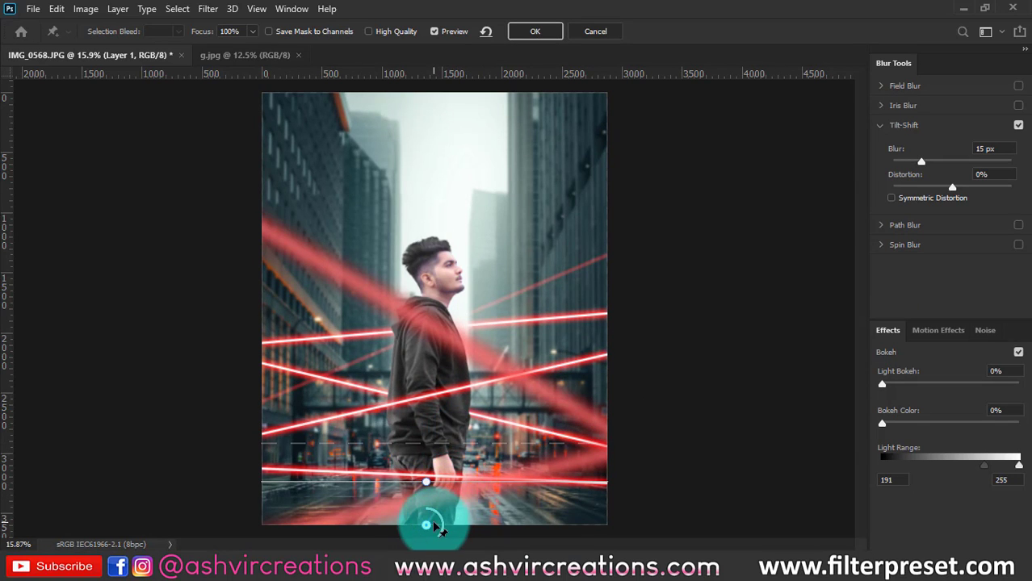
scroll(486, 463, down, 2)
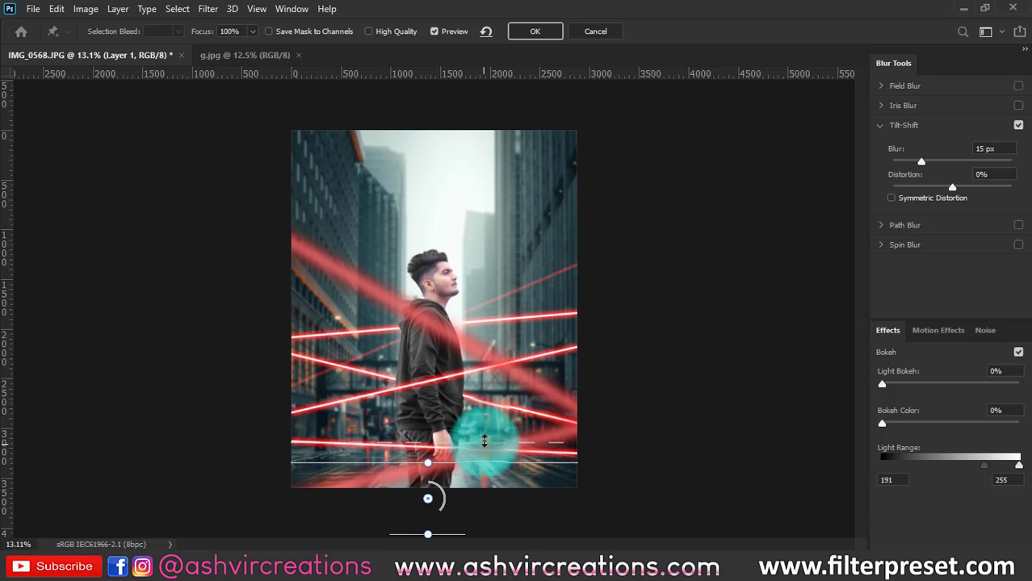
drag(484, 440, 480, 435)
Set the Tilt-Shift blur to 18 px and apply it to the street background.
click(440, 507)
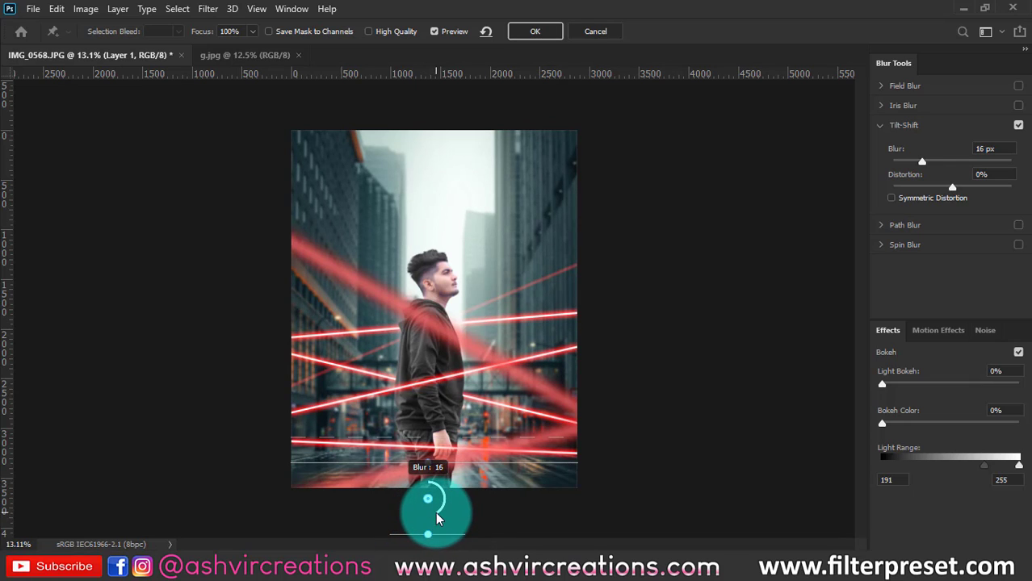
click(595, 96)
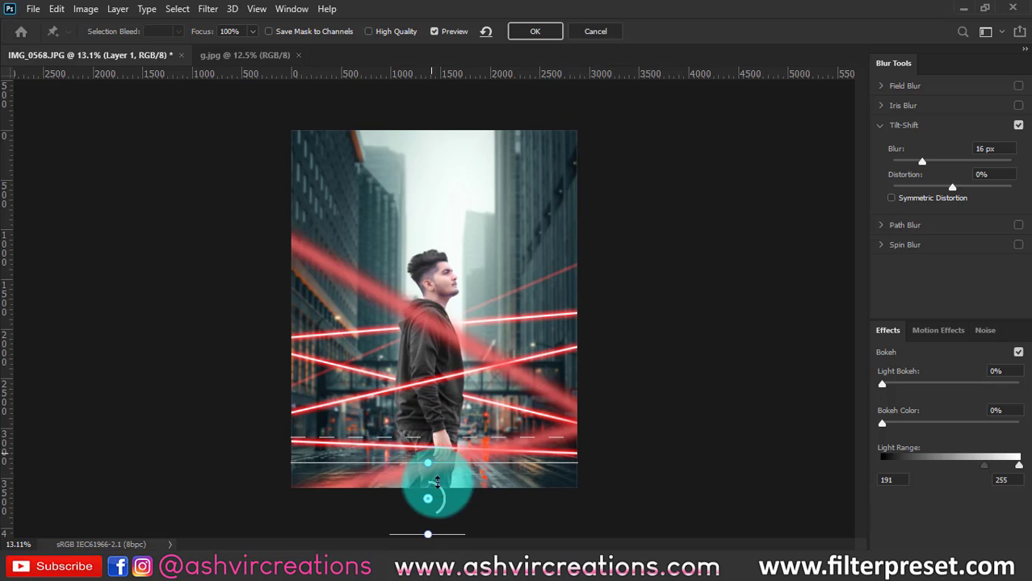
drag(434, 514, 431, 517)
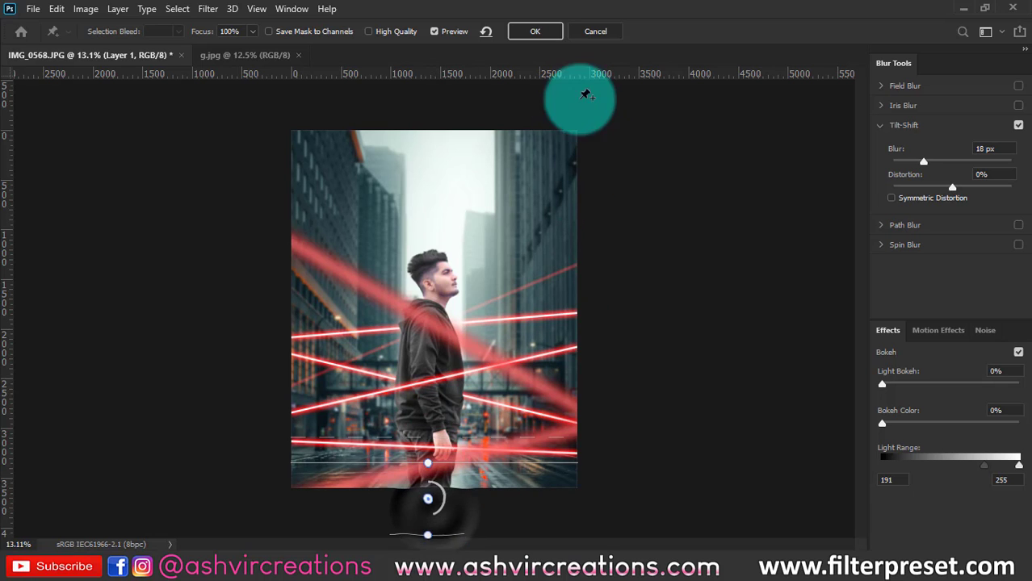
click(549, 37)
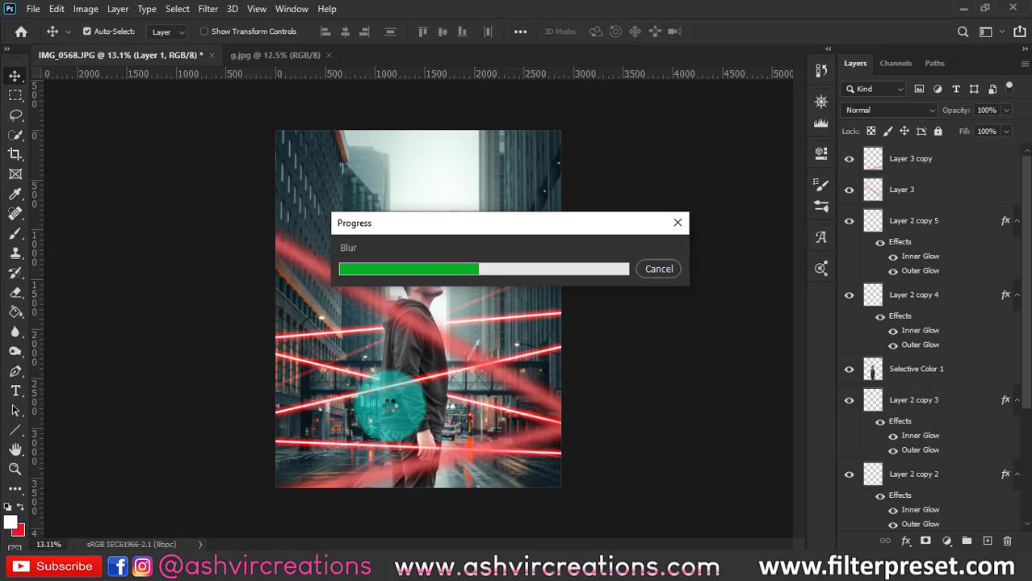
scroll(404, 421, up, 5)
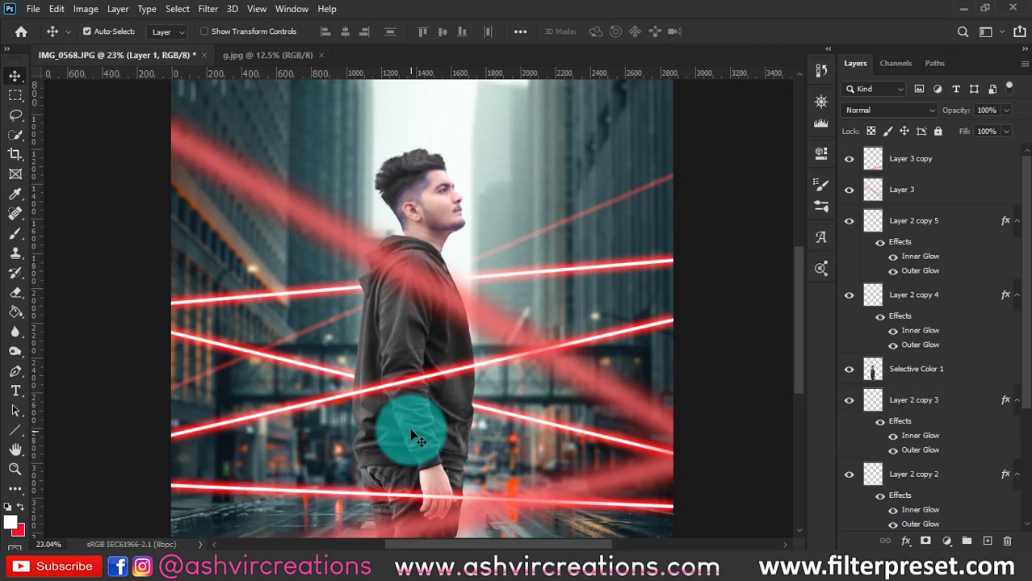
scroll(487, 339, down, 3)
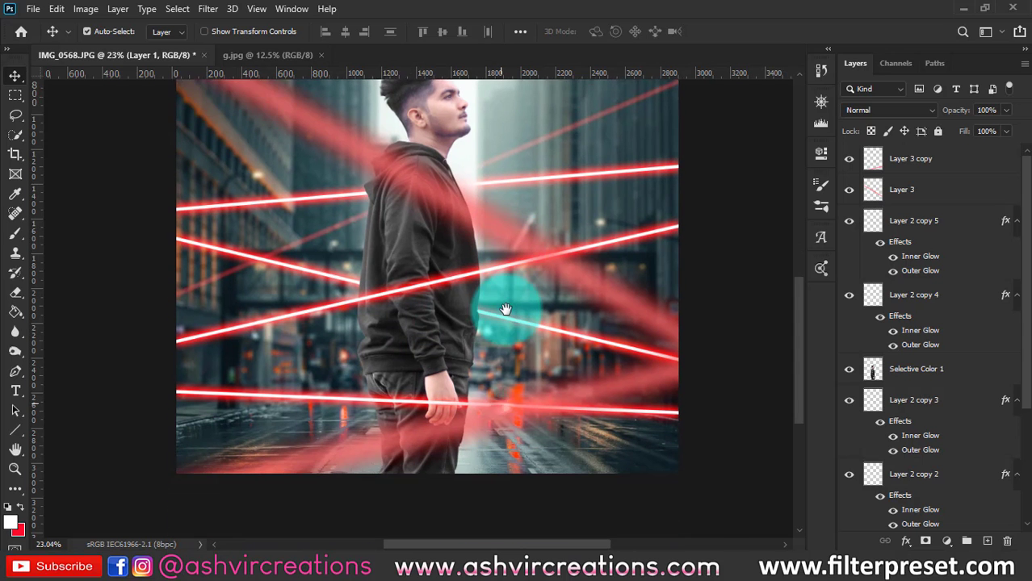
scroll(442, 335, up, 4)
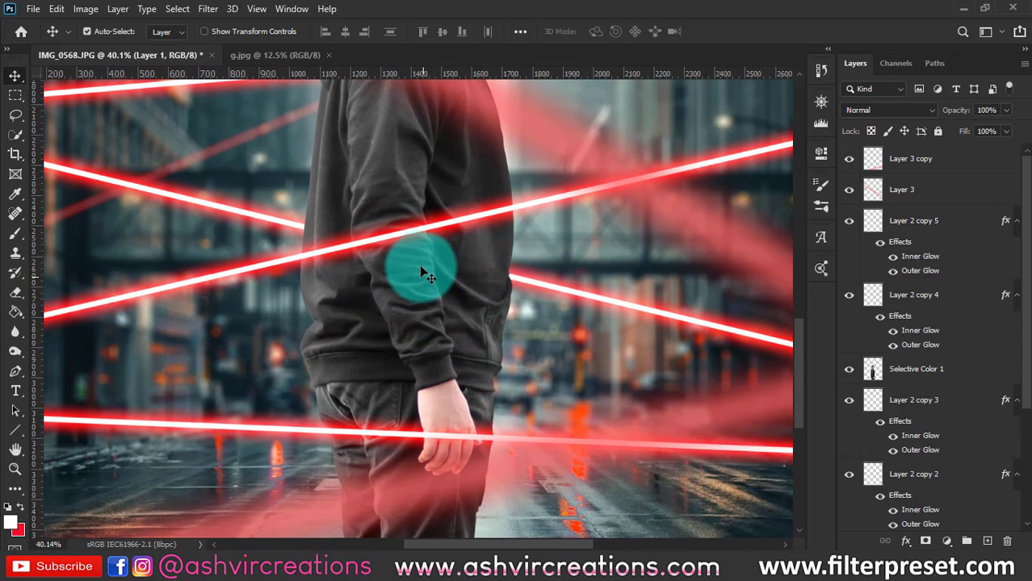
Add a new layer above the man's Selective Color 1 layer and clip it to him.
click(421, 266)
scroll(419, 264, down, 4)
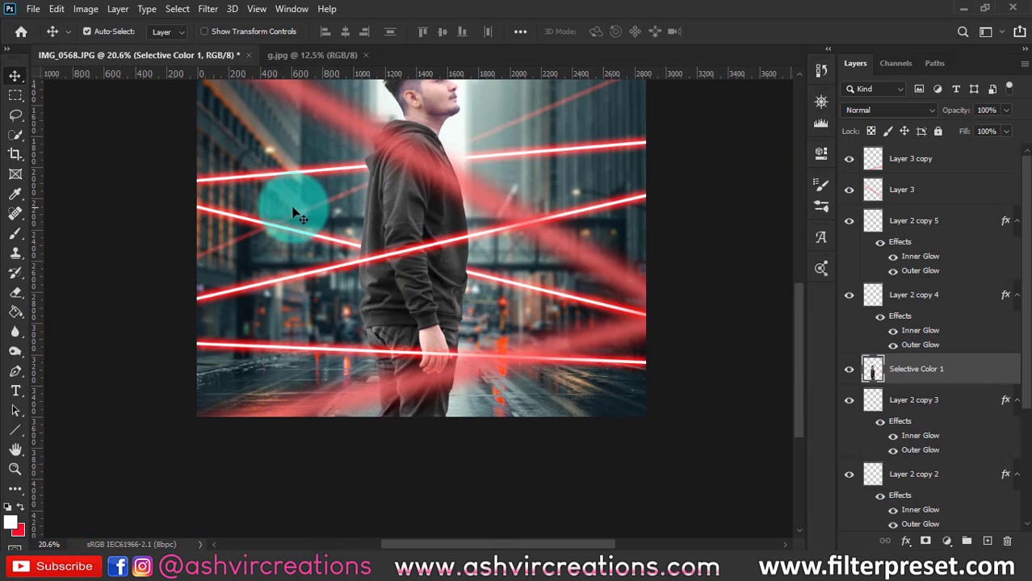
scroll(403, 207, down, 2)
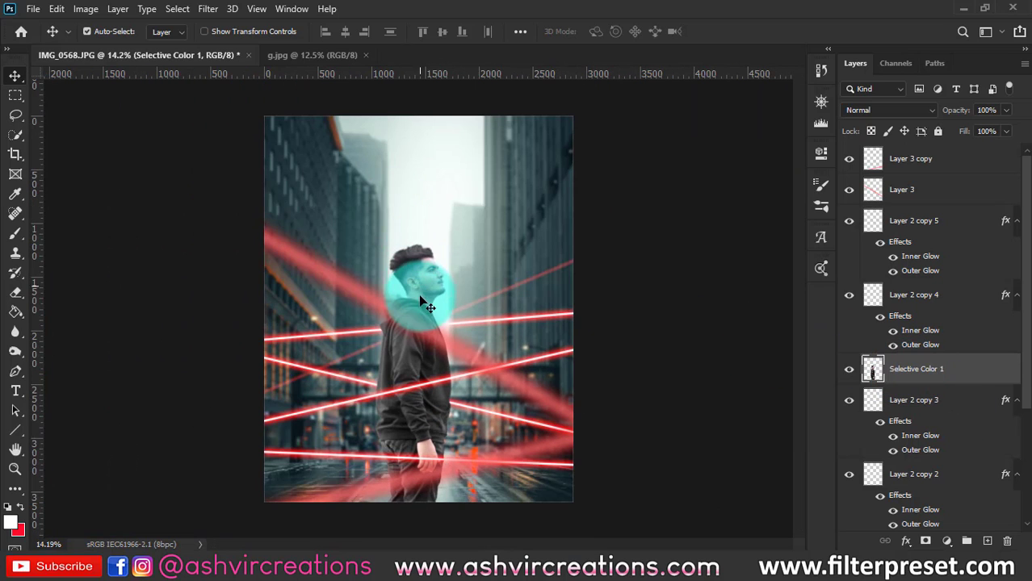
click(988, 541)
right_click(962, 373)
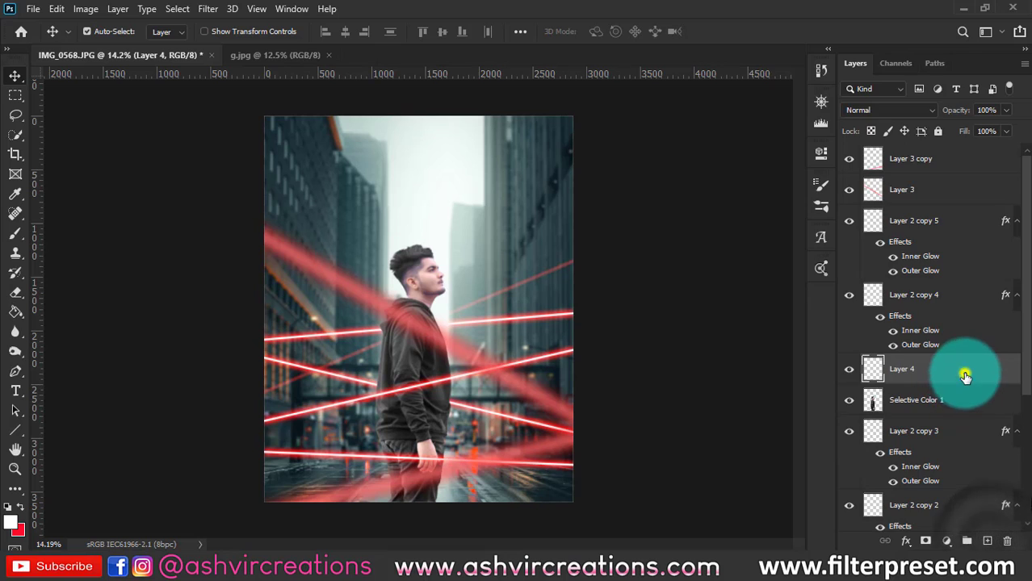
click(798, 290)
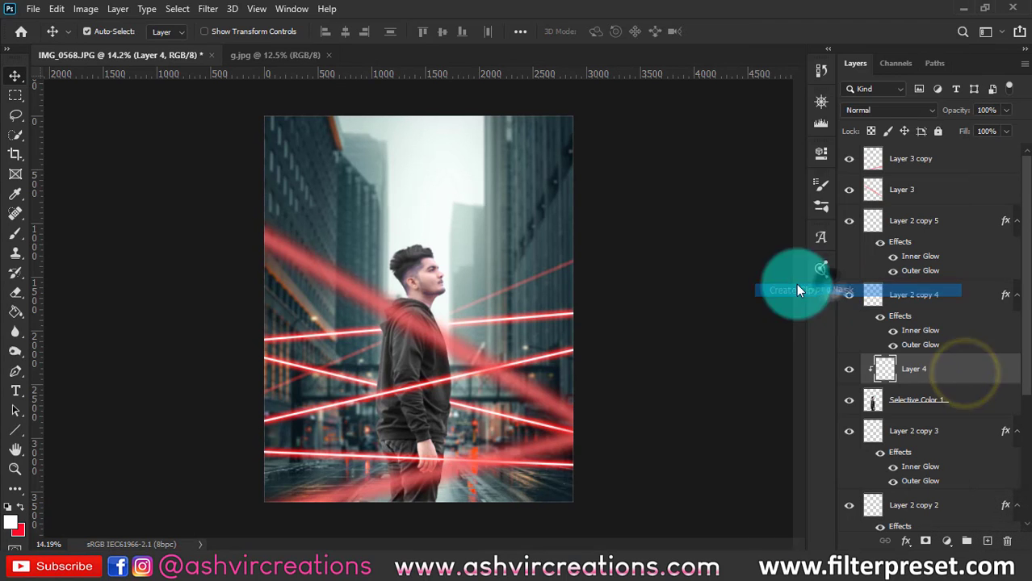
Paint pure red over both sides of the man's hoodie and trousers on Layer 4 with a large soft brush, down to 700 px.
click(16, 231)
click(11, 524)
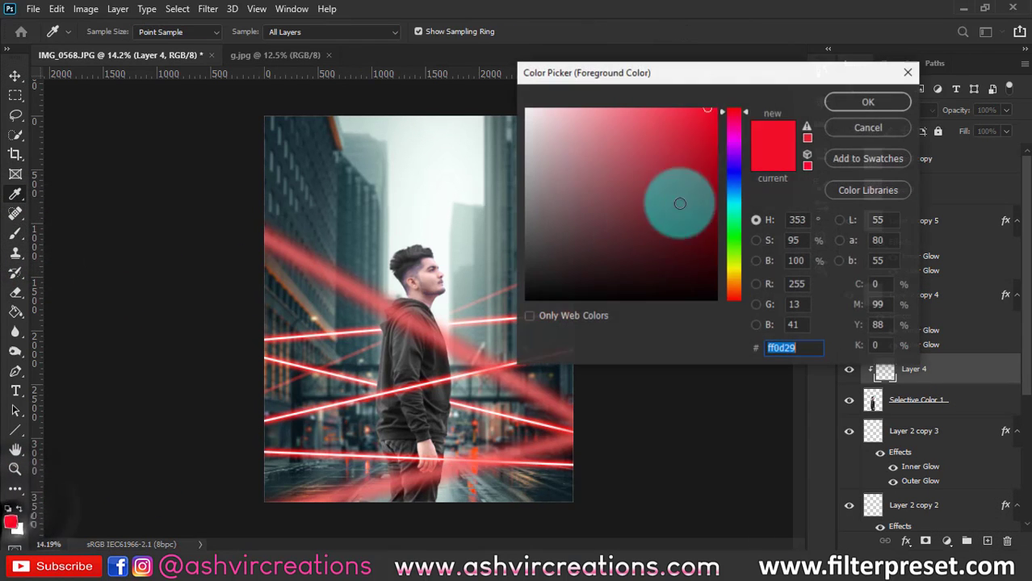
click(735, 108)
click(863, 102)
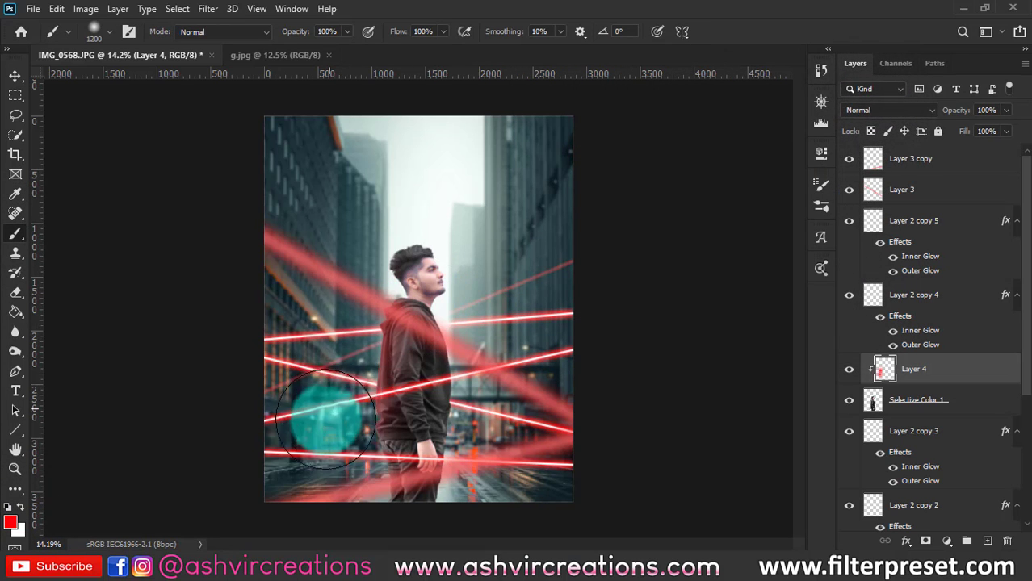
scroll(537, 329, up, 1)
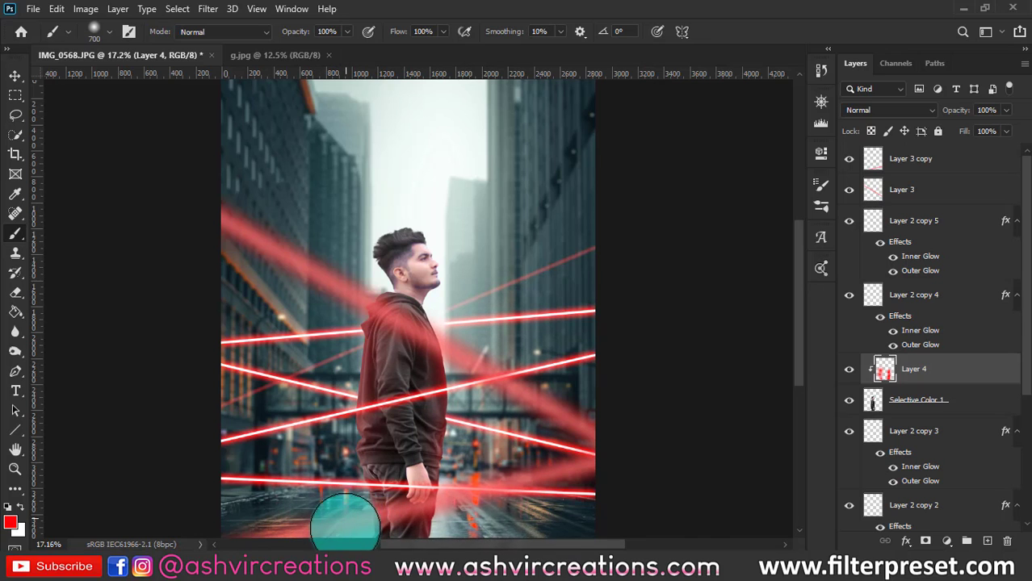
scroll(323, 476, down, 1)
scroll(332, 442, up, 1)
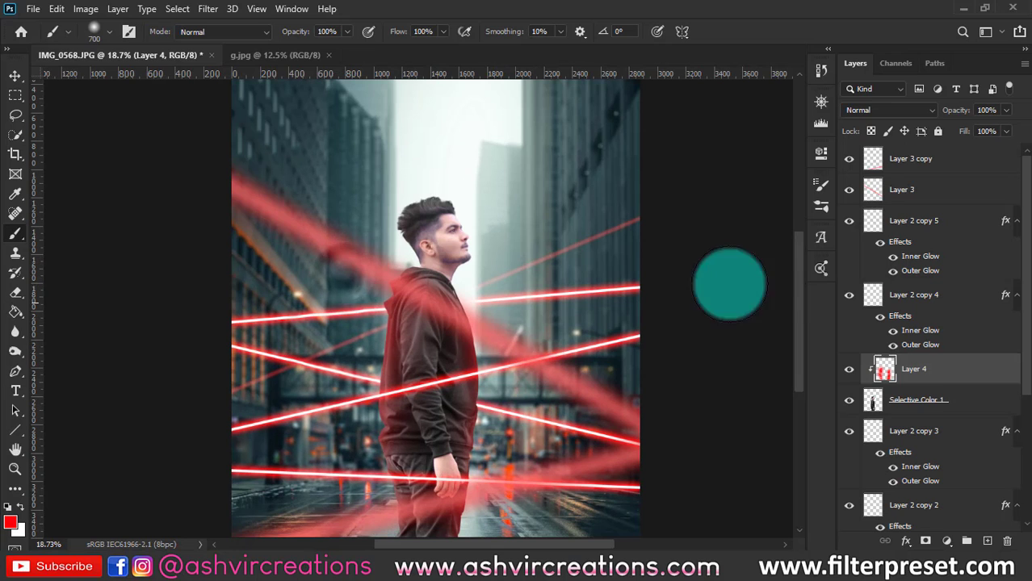
Set Layer 4's blend mode to Overlay and compare the man with and without the red tint.
click(866, 111)
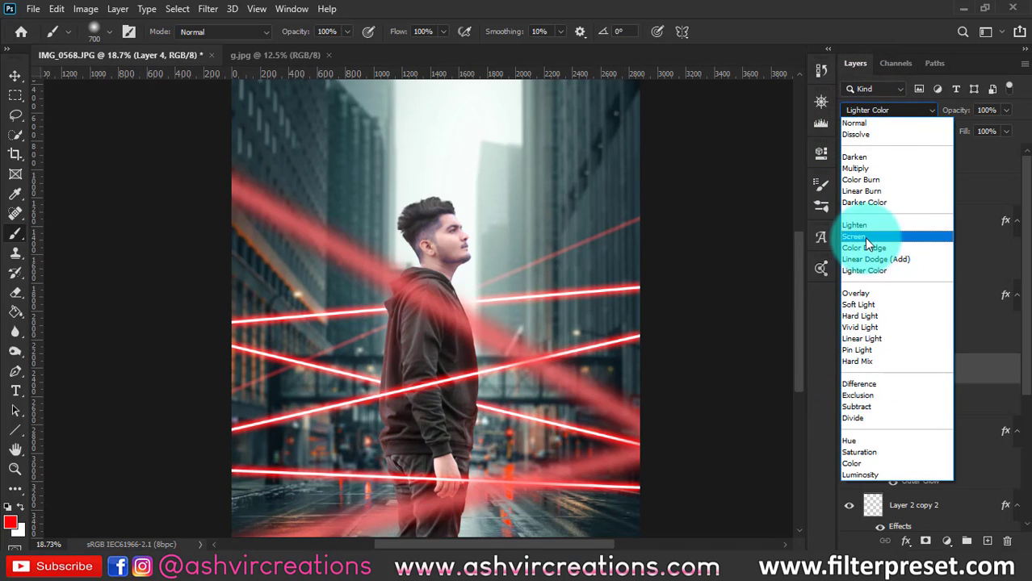
click(872, 294)
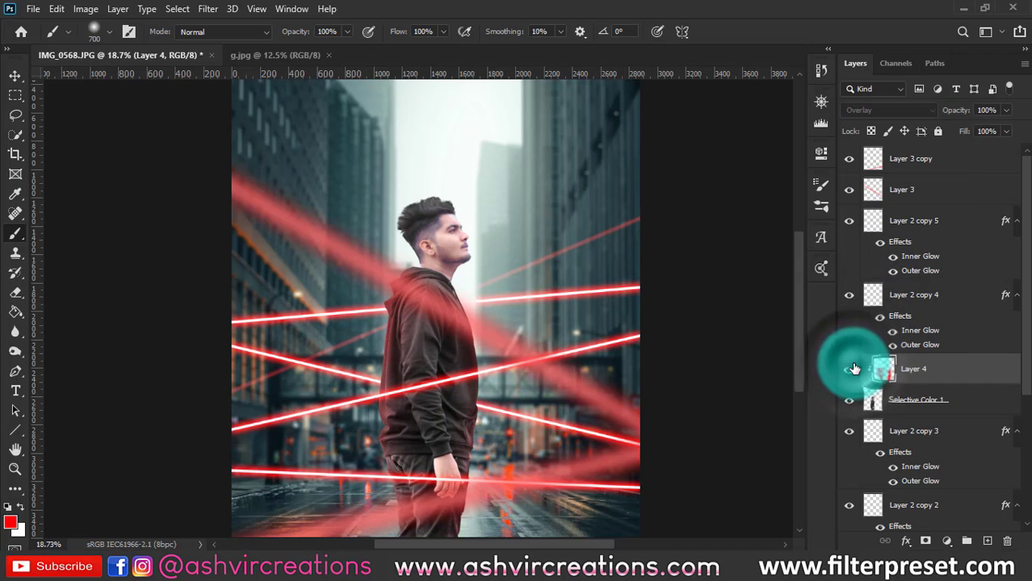
click(852, 368)
scroll(464, 484, up, 5)
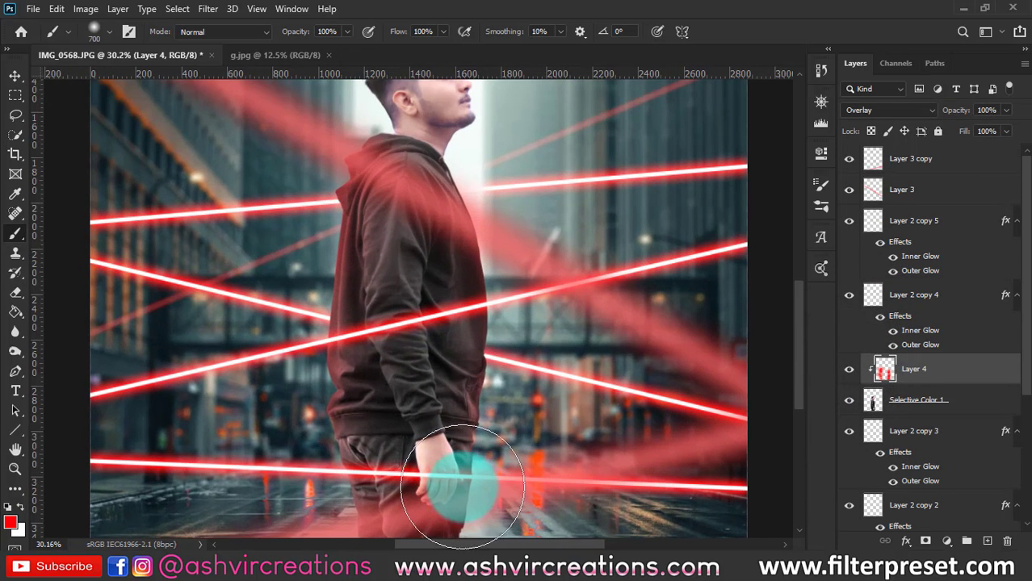
Paint more red light along the edges of the man's hoodie and trousers with a brush reduced to 300 px, and check the effect.
key(bracketleft)
key(bracketleft)
key(bracketleft)
drag(515, 240, 528, 343)
key(bracketleft)
key(bracketleft)
key(bracketleft)
key(bracketleft)
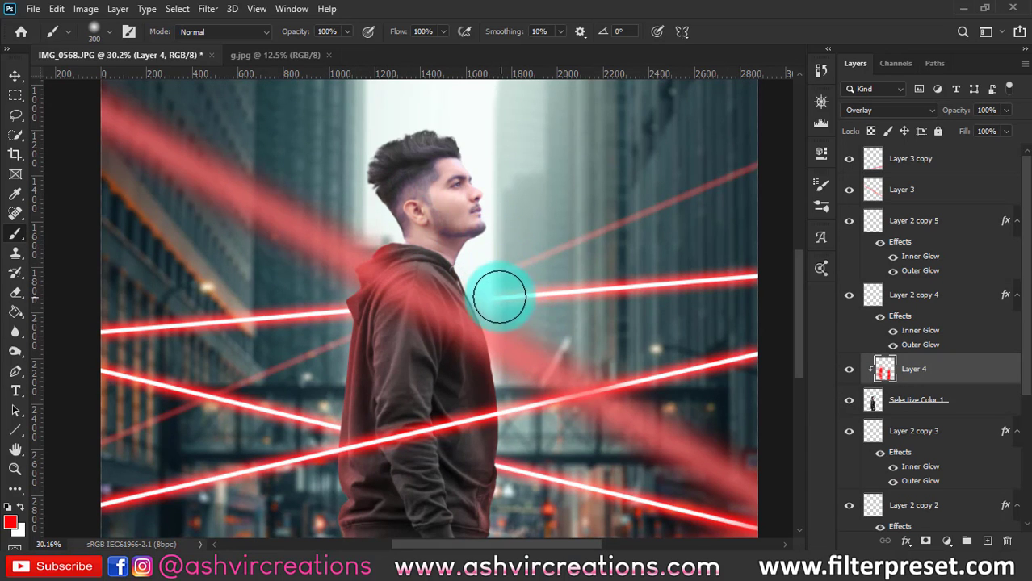
drag(564, 350, 540, 206)
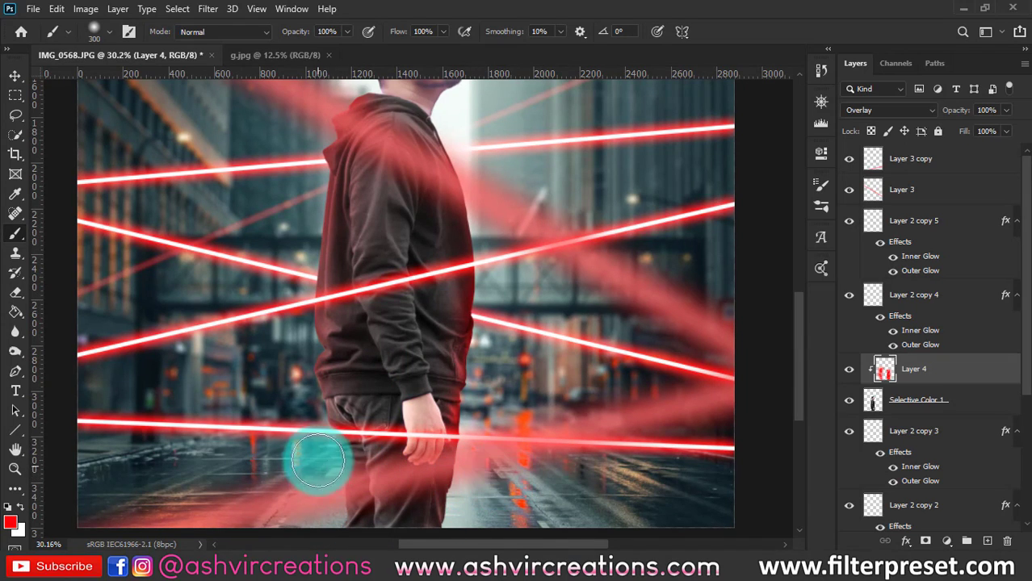
scroll(300, 473, down, 2)
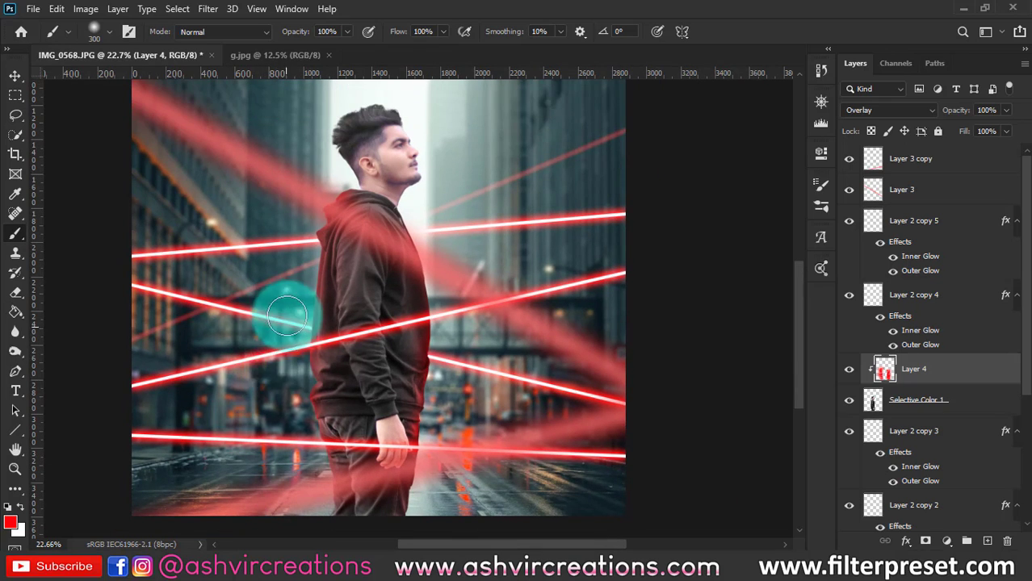
scroll(266, 243, down, 2)
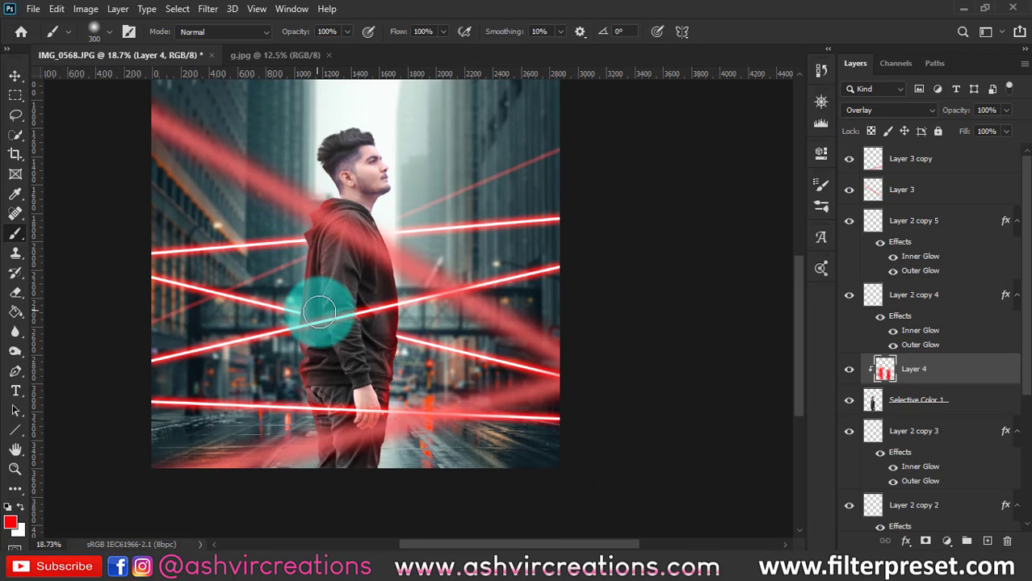
key(v)
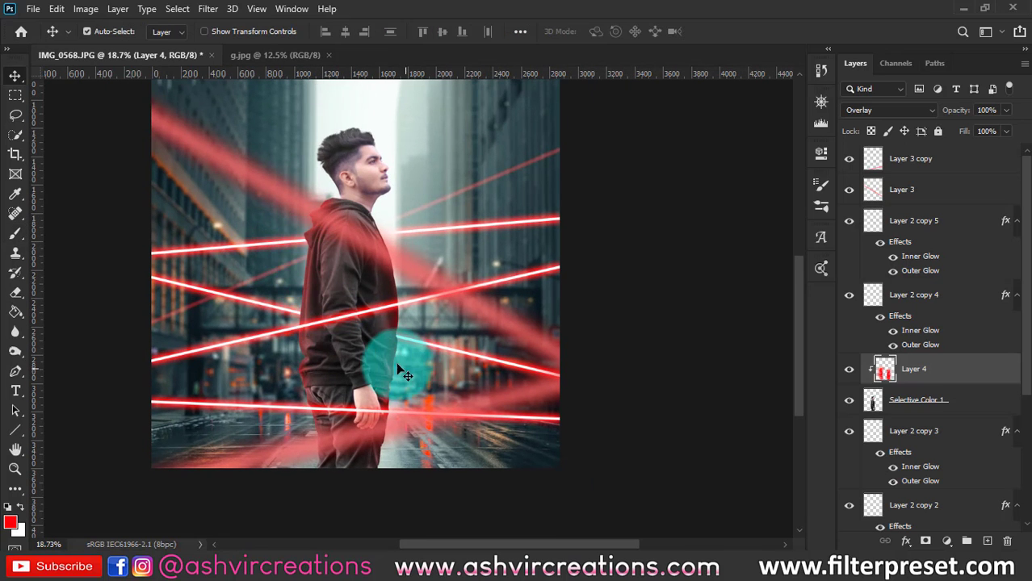
click(848, 369)
scroll(389, 370, up, 7)
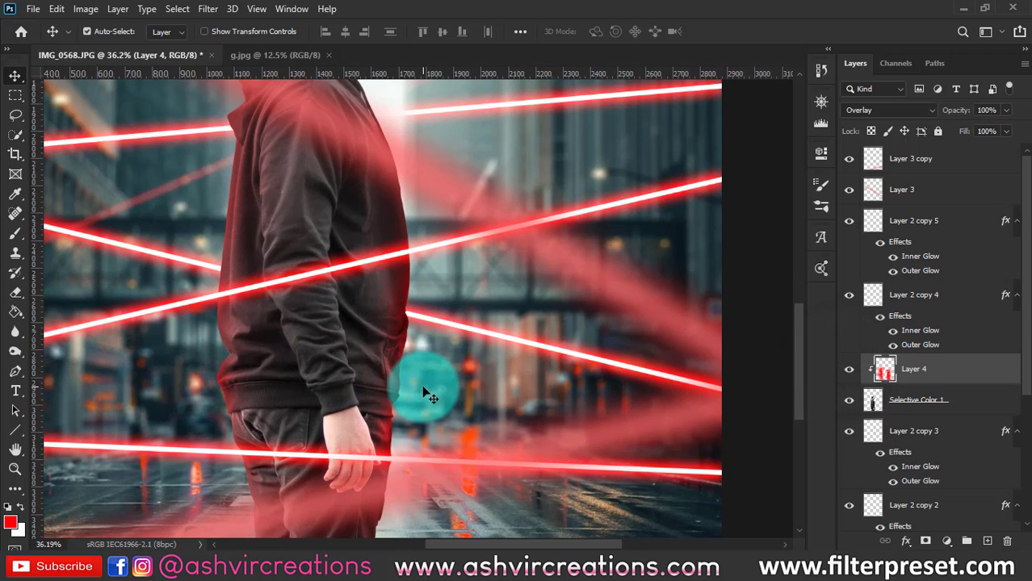
Erase excess red tint around the man's hand and front edge on Layer 4 with a 500 px Soft Round eraser at 74% opacity.
click(14, 332)
click(28, 293)
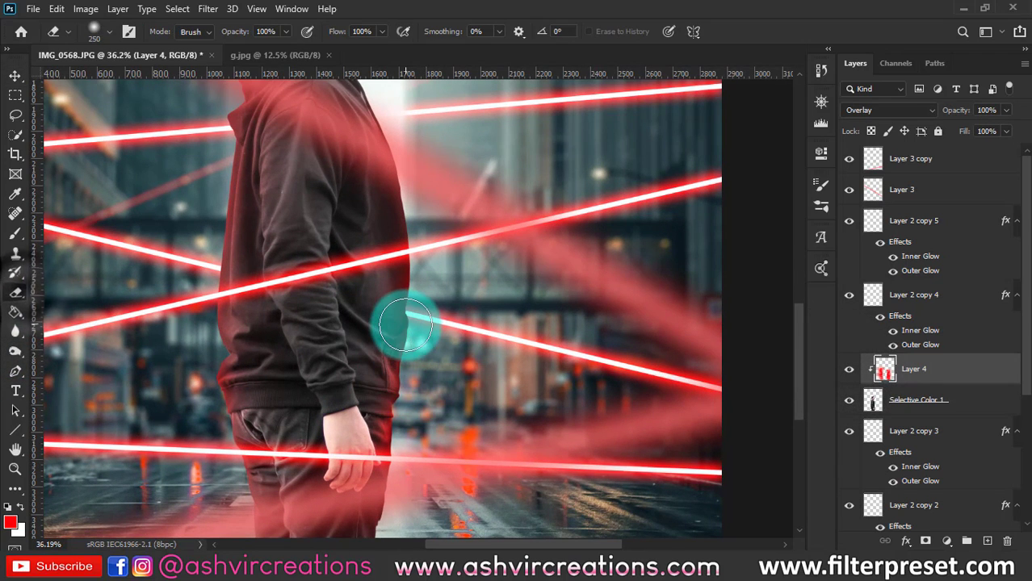
right_click(436, 289)
double_click(483, 461)
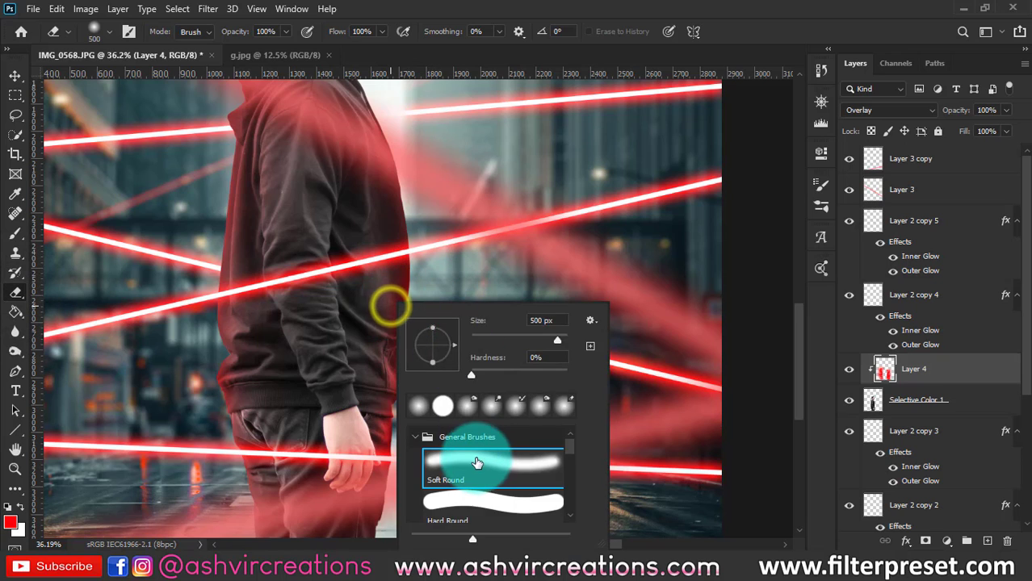
drag(236, 32, 230, 33)
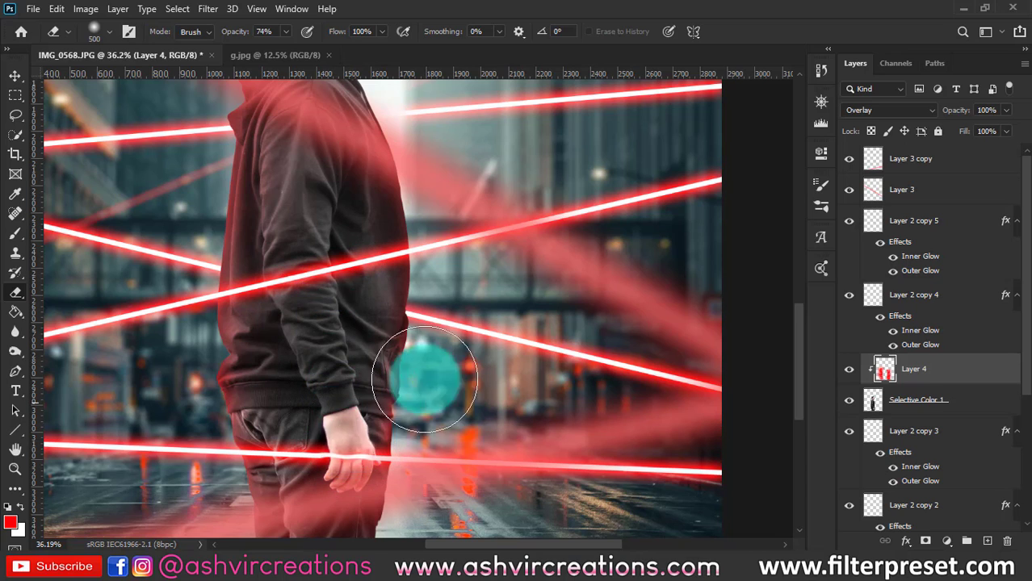
scroll(424, 379, up, 1)
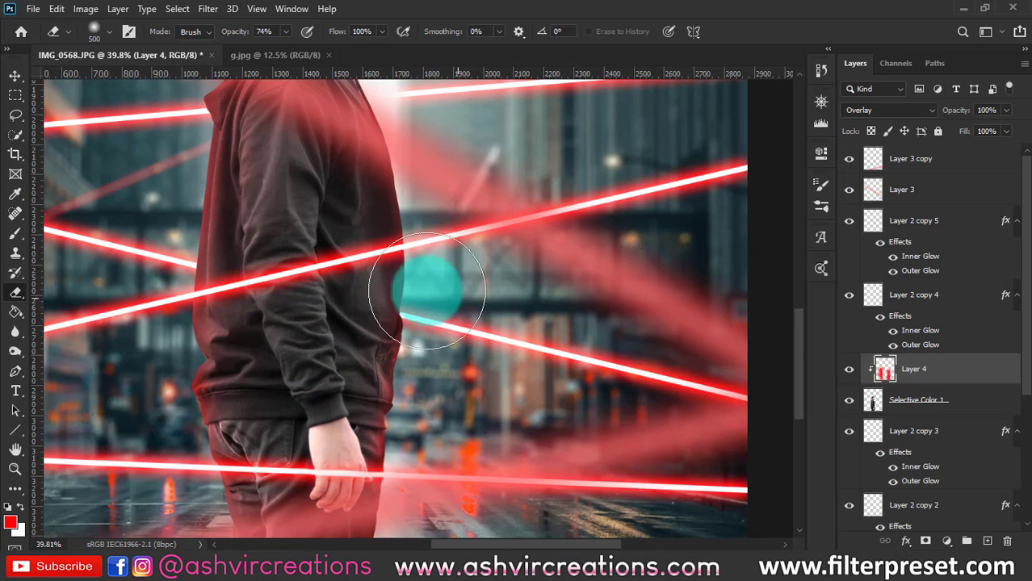
click(846, 374)
click(846, 373)
click(847, 373)
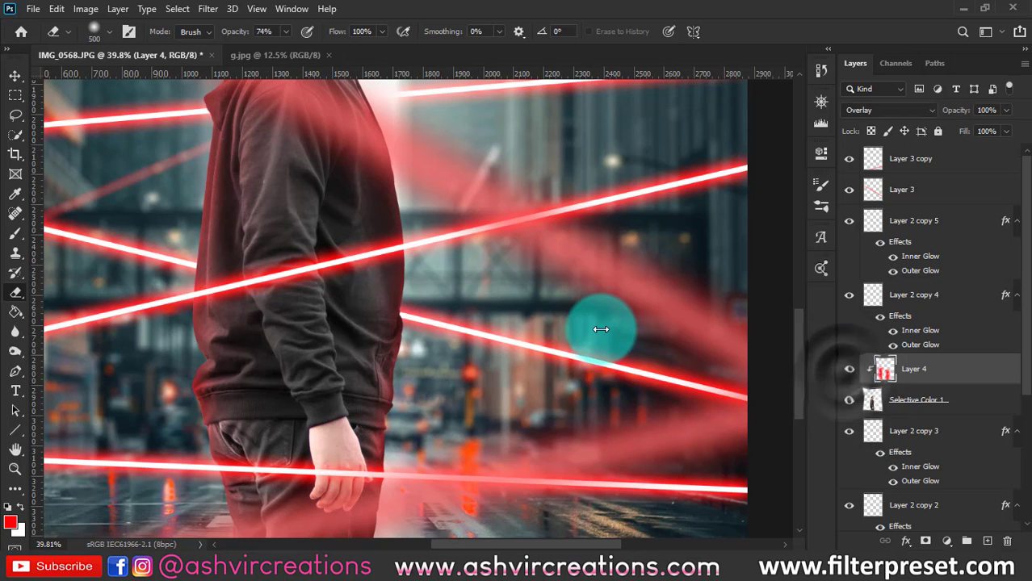
key(v)
Try painting red on the hoodie sleeve with a 150 px brush at 56% opacity, and undo it.
scroll(597, 315, down, 2)
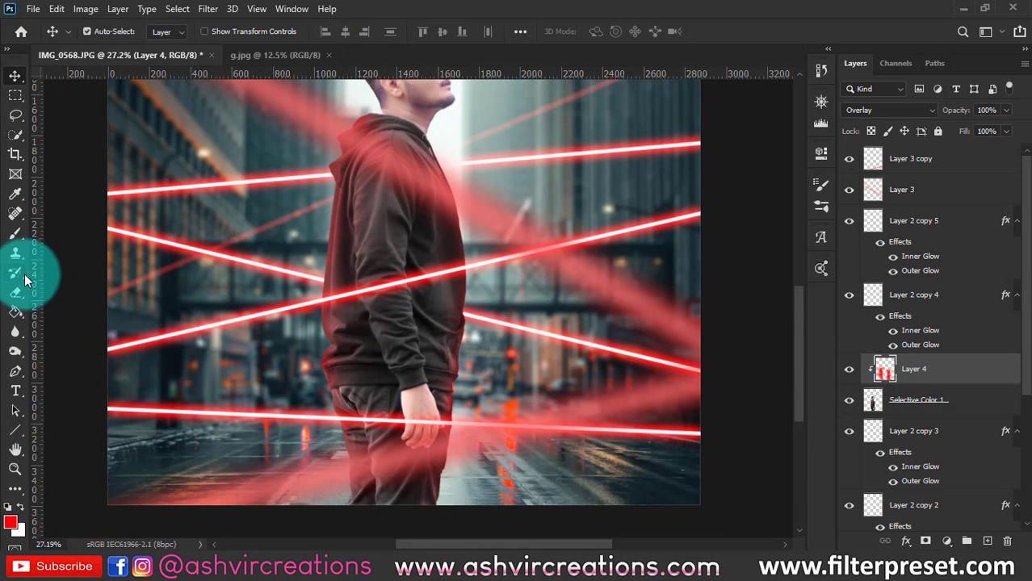
click(21, 233)
mouse_move(296, 35)
mouse_down()
mouse_move(219, 35)
mouse_move(257, 36)
mouse_up()
key(bracketleft)
key(bracketleft)
scroll(365, 212, up, 2)
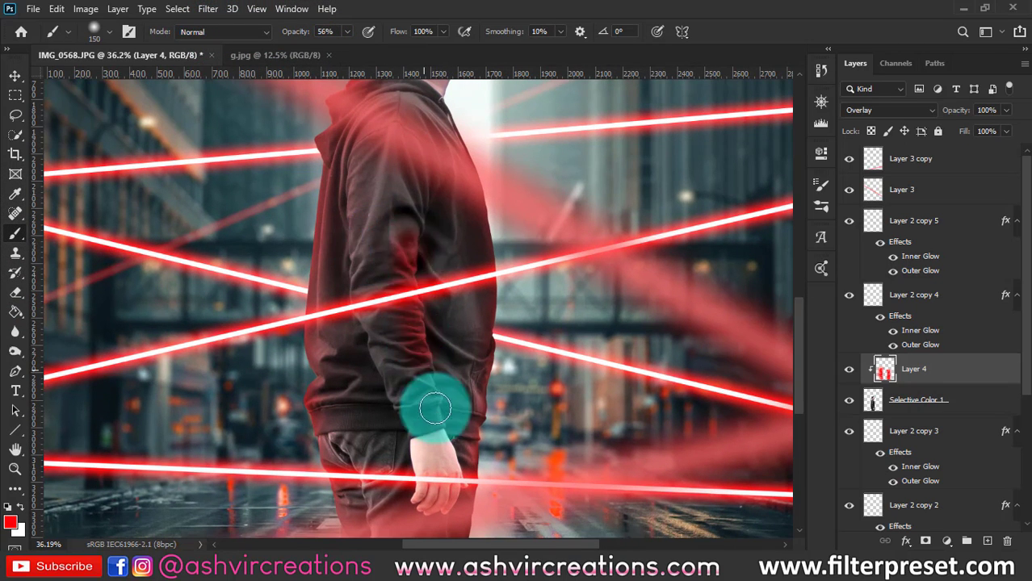
key(ctrl+z)
Paint a faint red glow over the hoodie sleeve on Layer 4 with the brush at 13% opacity.
drag(302, 32, 275, 34)
mouse_move(414, 249)
mouse_down()
mouse_move(429, 394)
mouse_move(408, 264)
mouse_move(409, 242)
mouse_move(413, 380)
mouse_move(430, 212)
mouse_move(426, 309)
mouse_move(408, 241)
mouse_move(424, 163)
mouse_move(383, 340)
mouse_move(357, 211)
mouse_up()
key(ctrl+0)
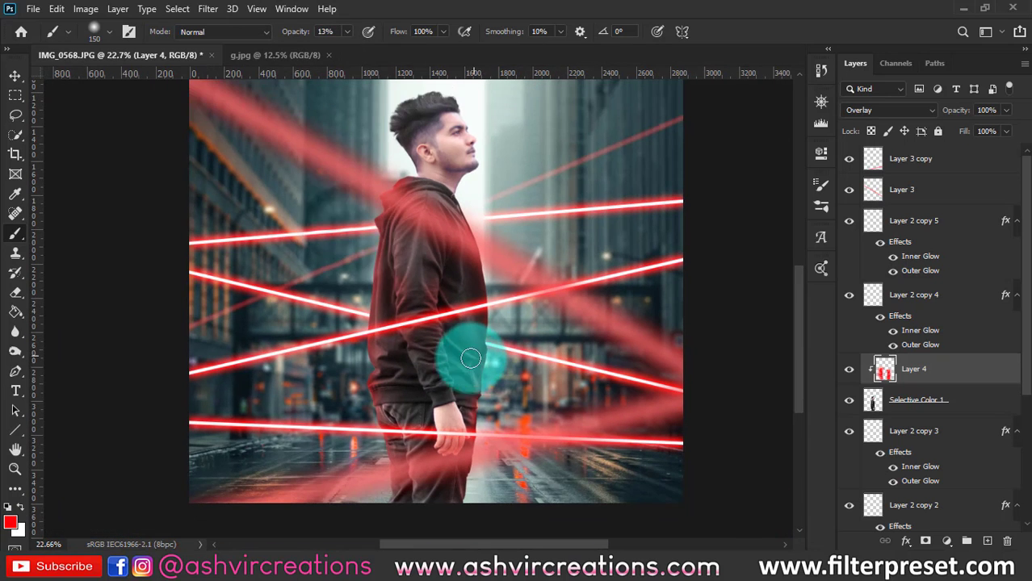
key(v)
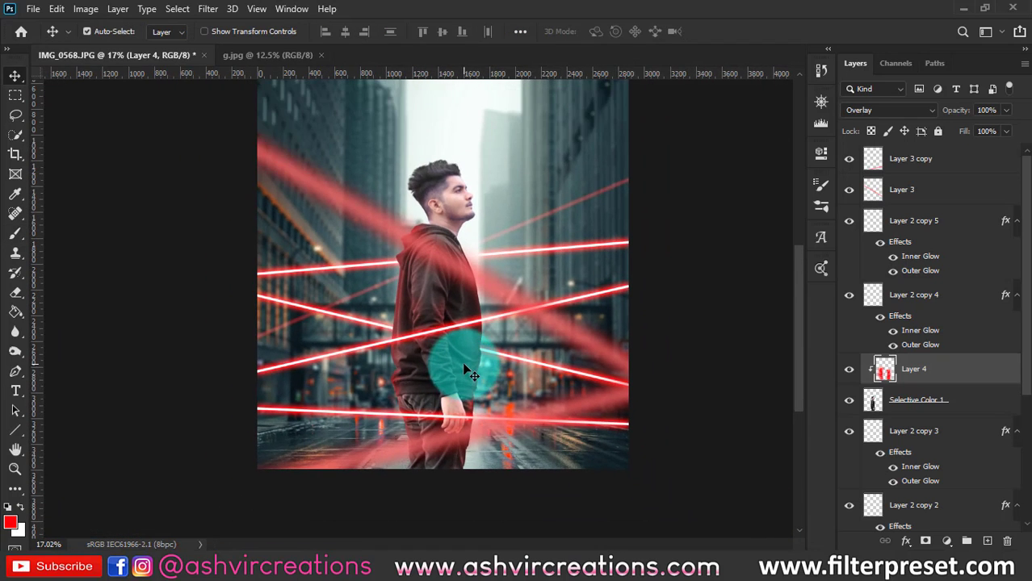
Merge all the layers from Layer 1 up to Layer 3 copy into one, leaving Layer 2 copy separate.
key(ctrl+0)
scroll(906, 482, down, 5)
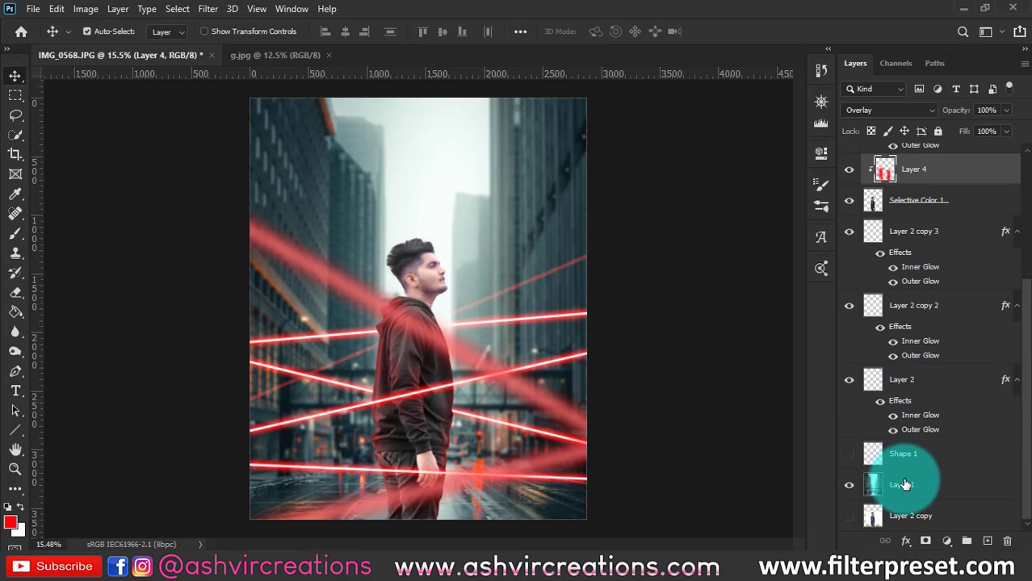
click(915, 488)
scroll(931, 379, up, 5)
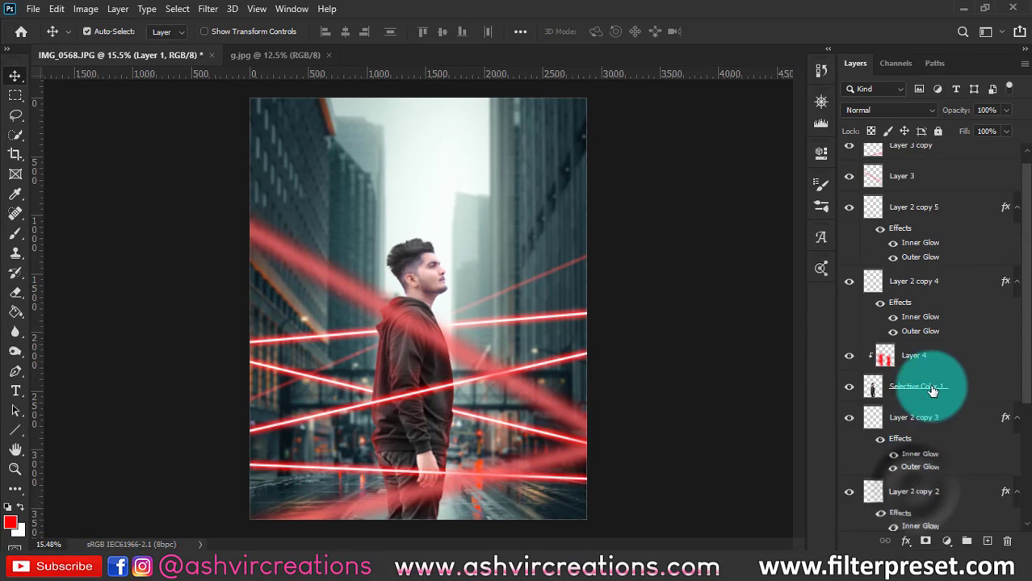
shift+click(935, 165)
right_click(927, 158)
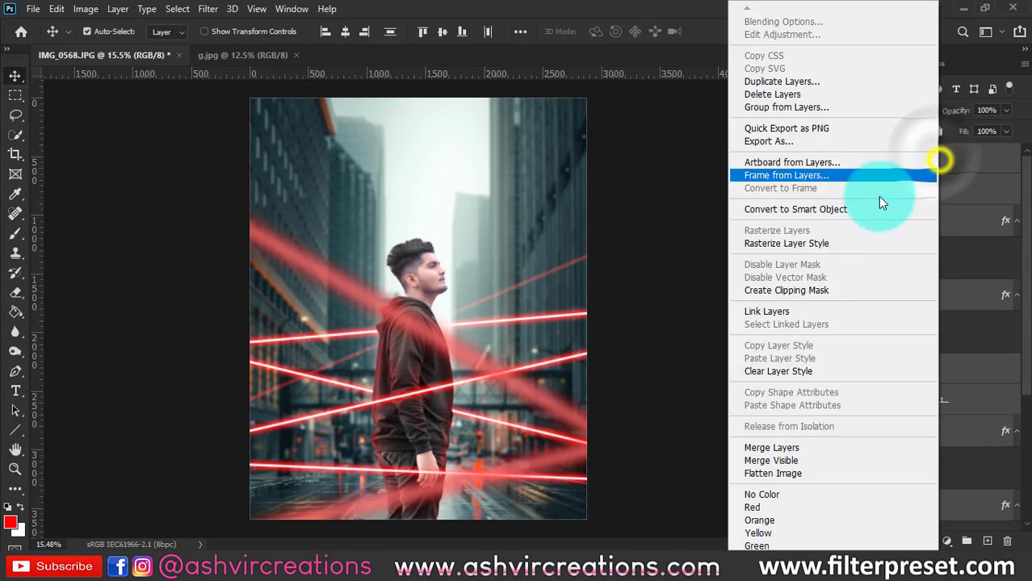
click(771, 448)
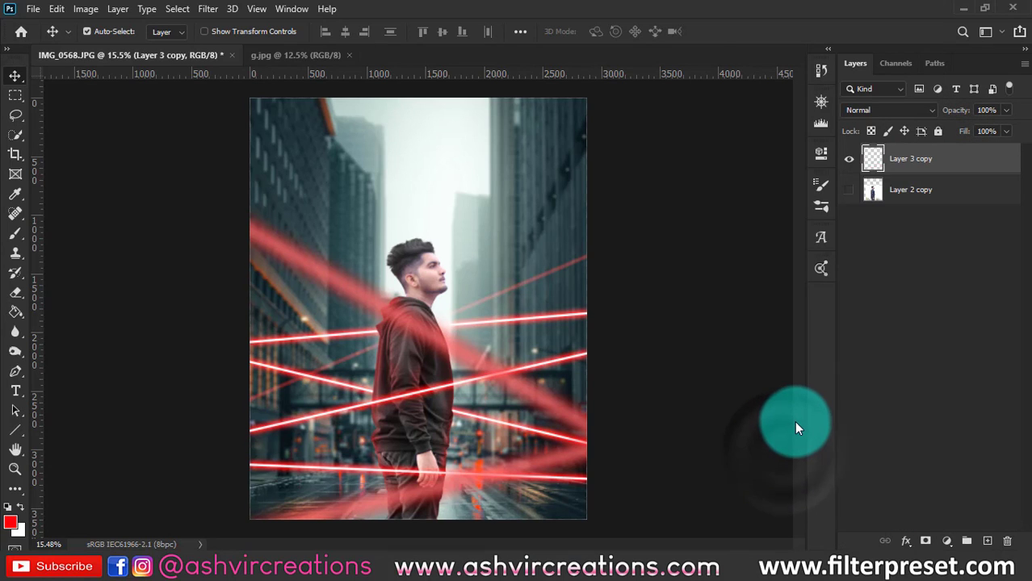
Crop the merged image to the existing canvas bounds at the 4:5 ratio, deleting the cropped pixels.
key(c)
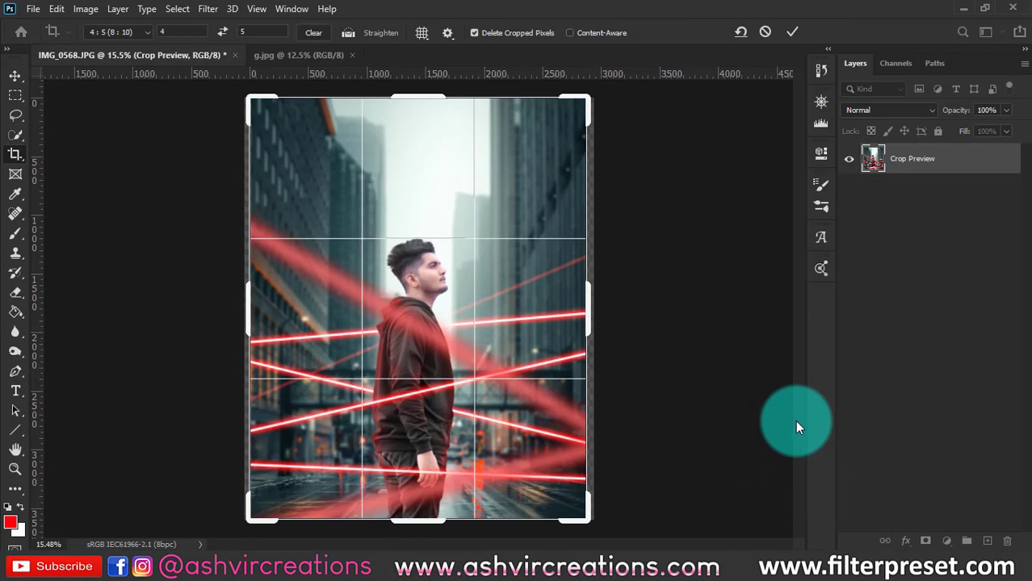
key(Return)
key(v)
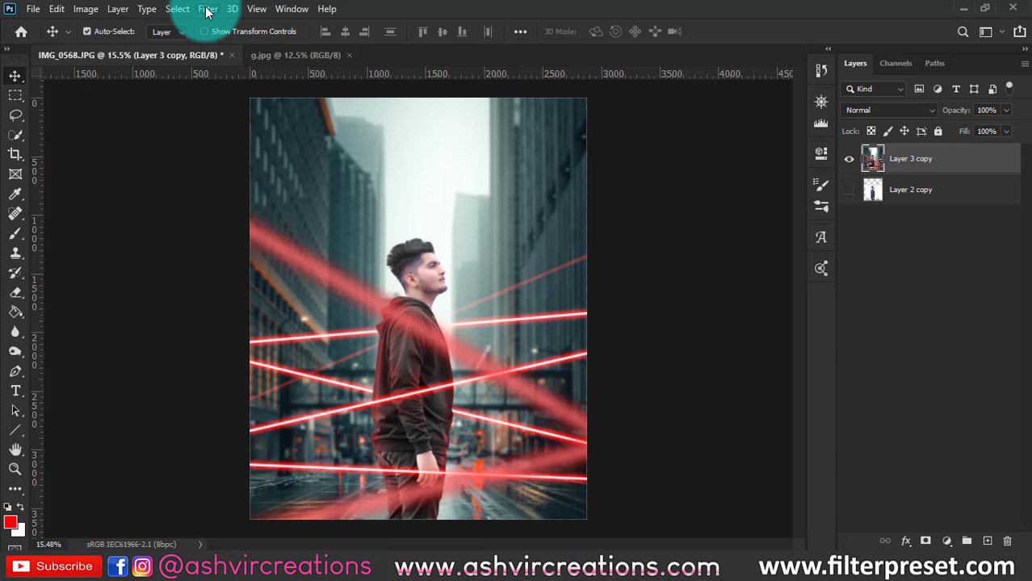
Grade the merged layer with the Camera Raw filter using the FP-Muted Green AVC 2019 preset.
click(206, 10)
click(229, 97)
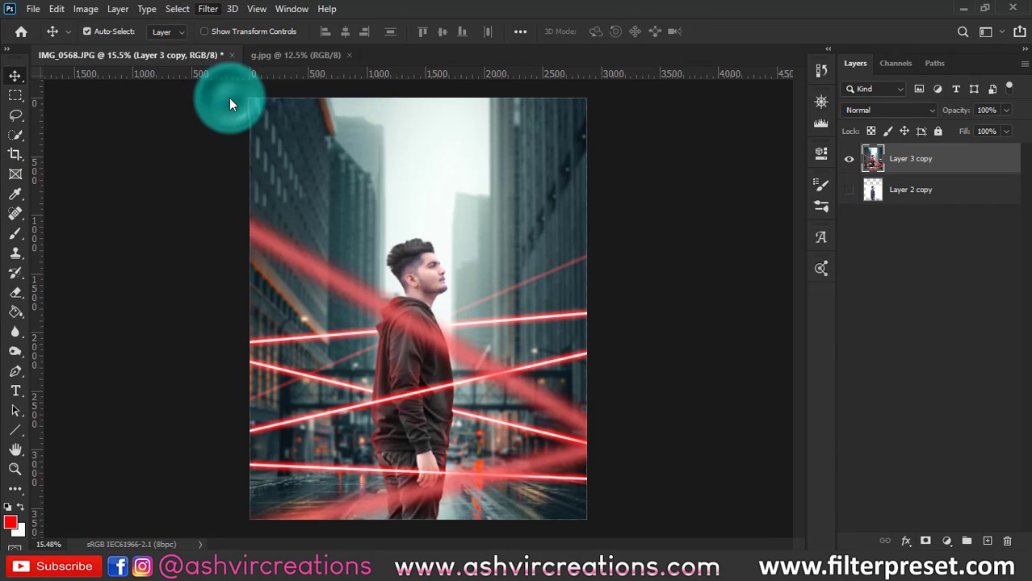
click(720, 327)
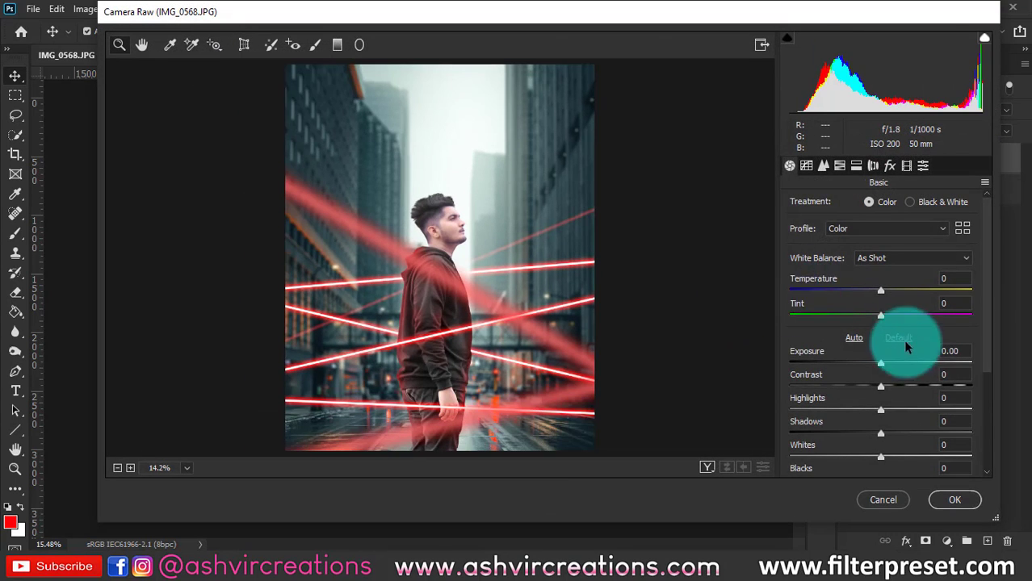
click(914, 294)
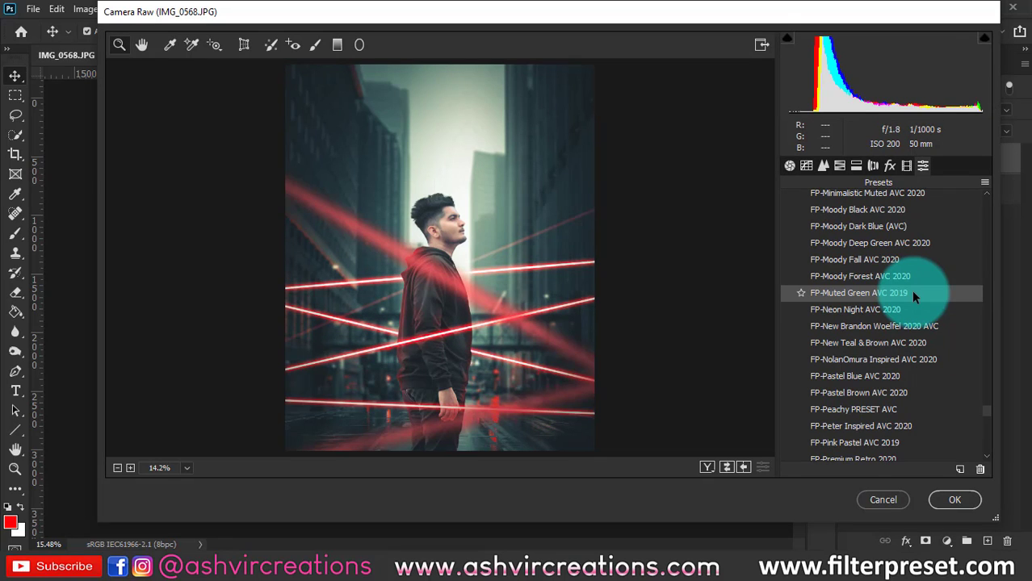
click(913, 294)
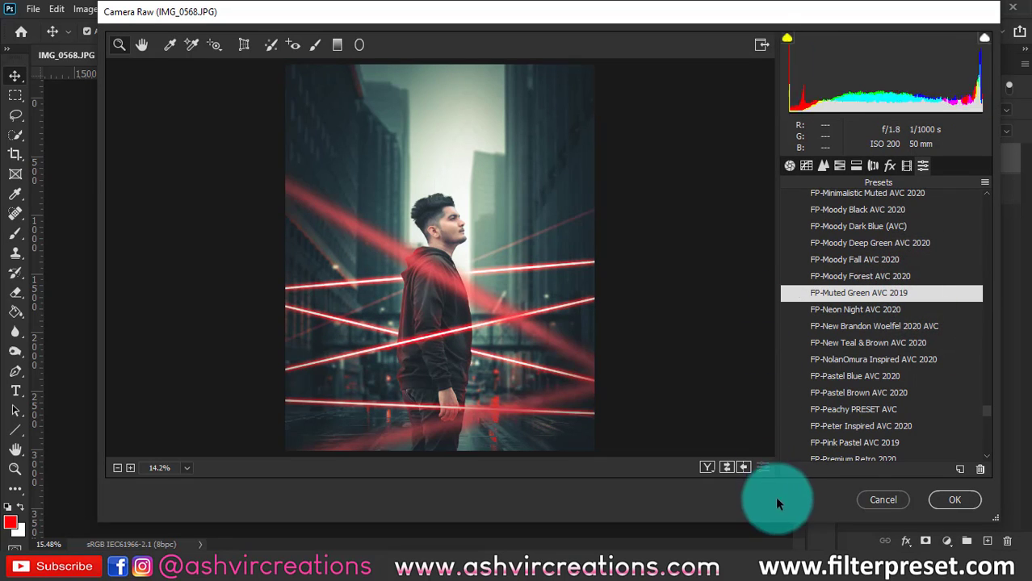
click(953, 500)
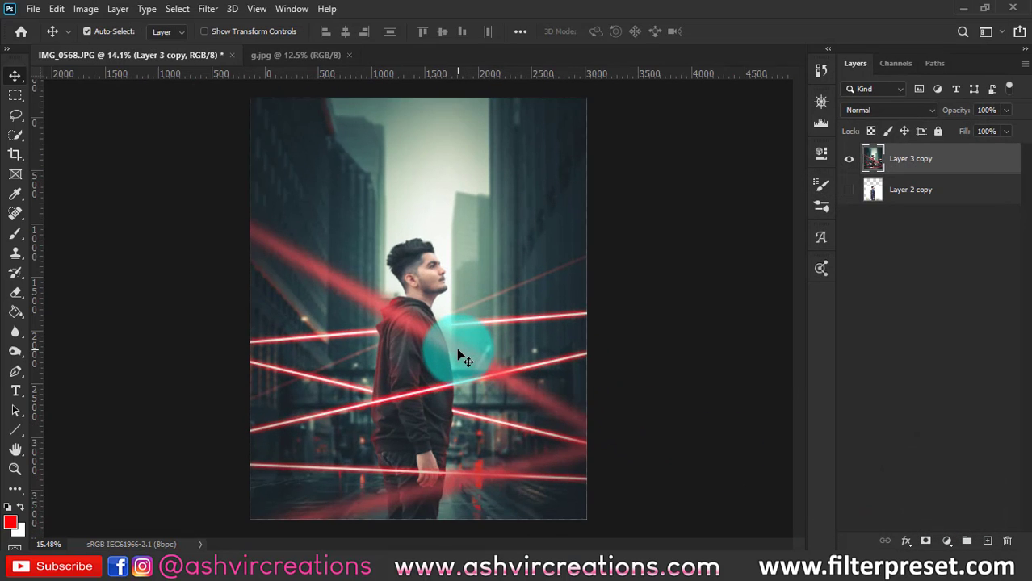
Show Layer 2 copy and toggle Layer 3 copy's visibility to compare the original photo with the finished edit.
scroll(458, 356, up, 1)
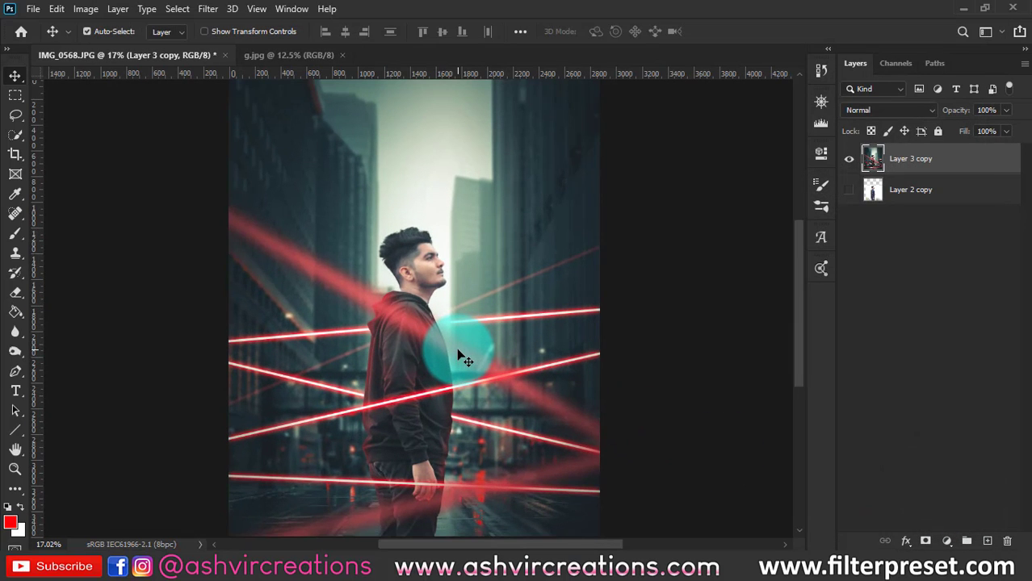
scroll(459, 356, down, 2)
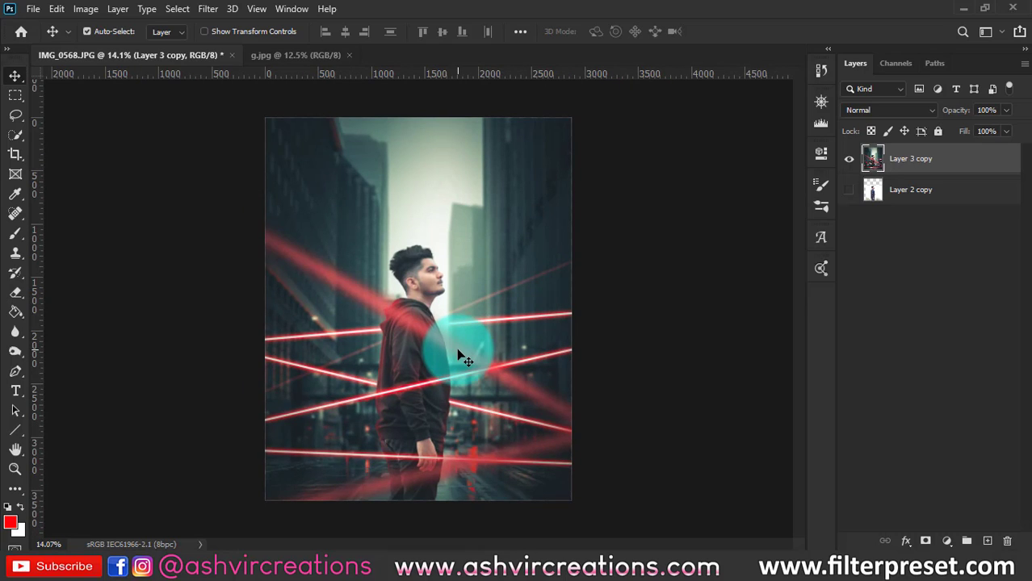
click(848, 190)
click(847, 161)
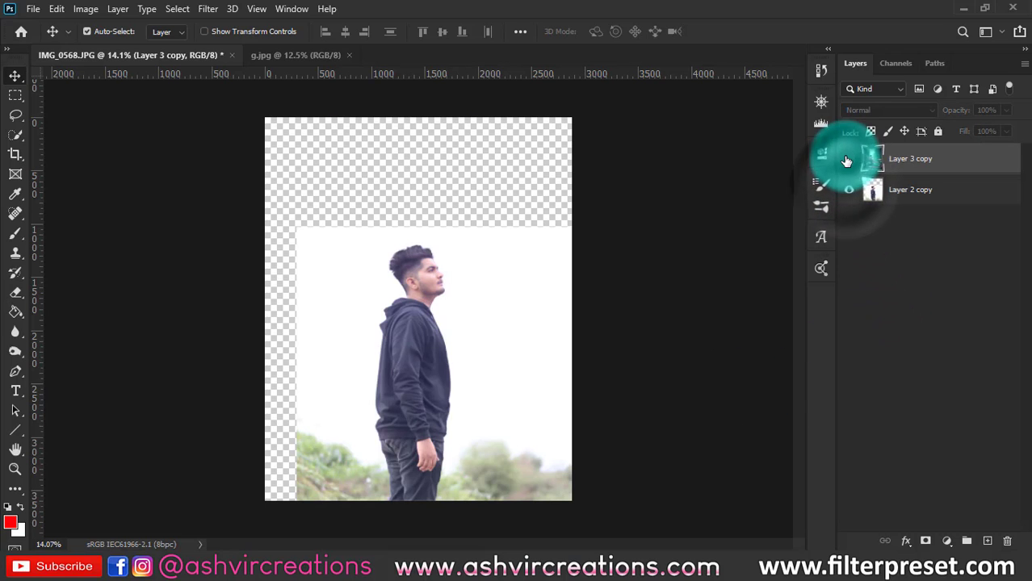
click(848, 159)
click(849, 160)
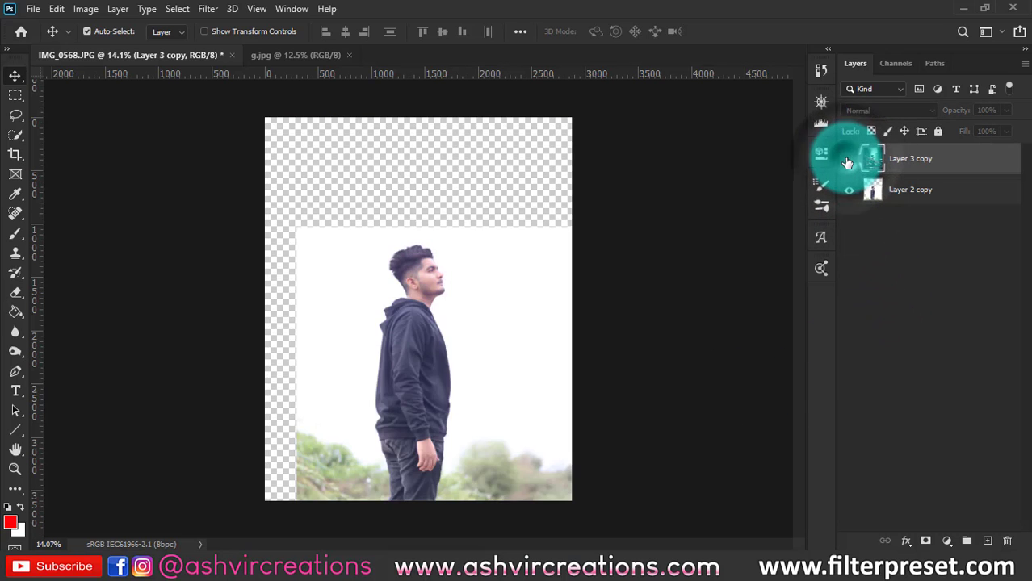
click(849, 159)
Examine the graded composite close up and as a whole, checking the man, the red lines and the street background.
scroll(607, 429, up, 6)
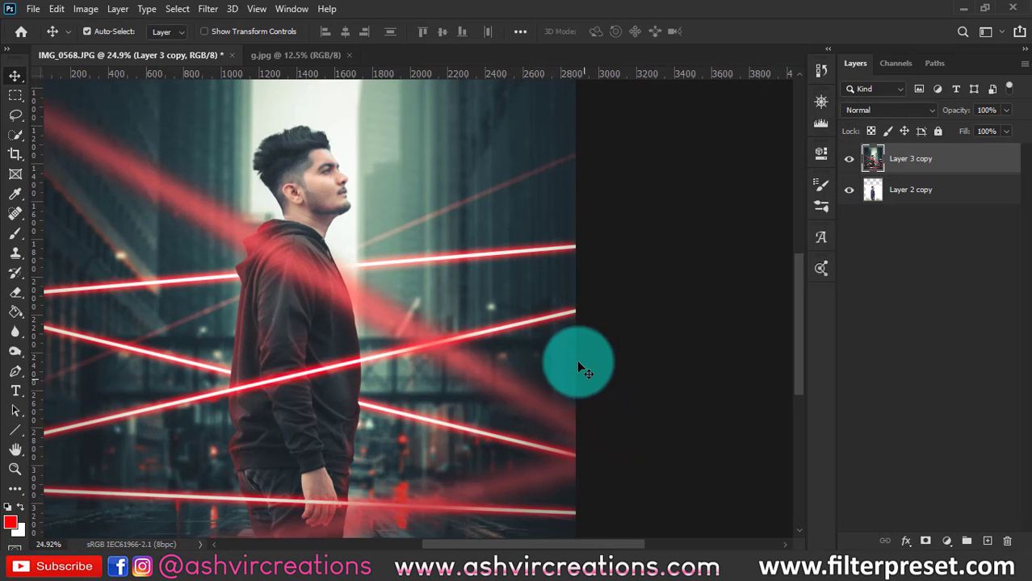
drag(615, 328, 673, 346)
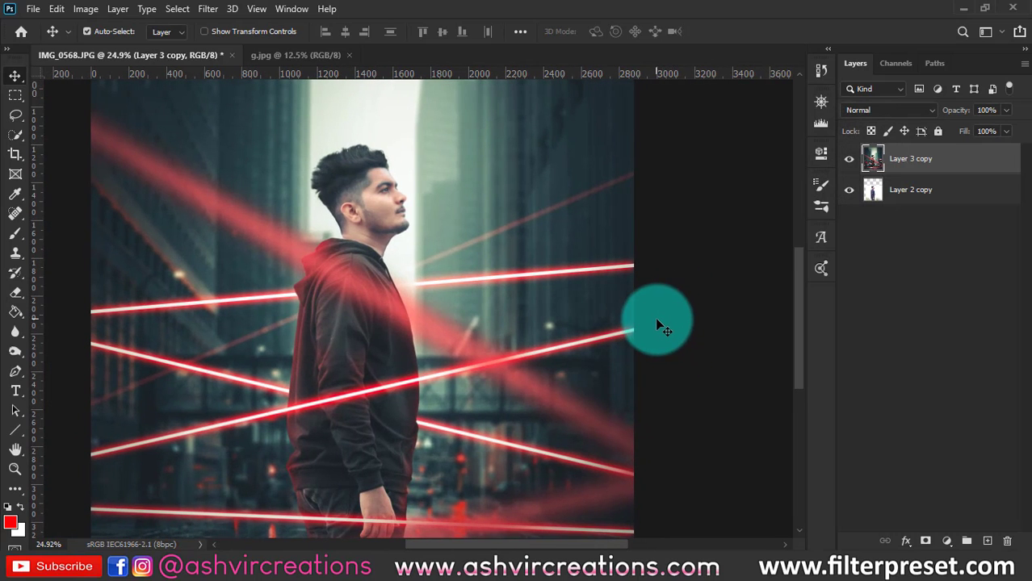
scroll(658, 319, down, 1)
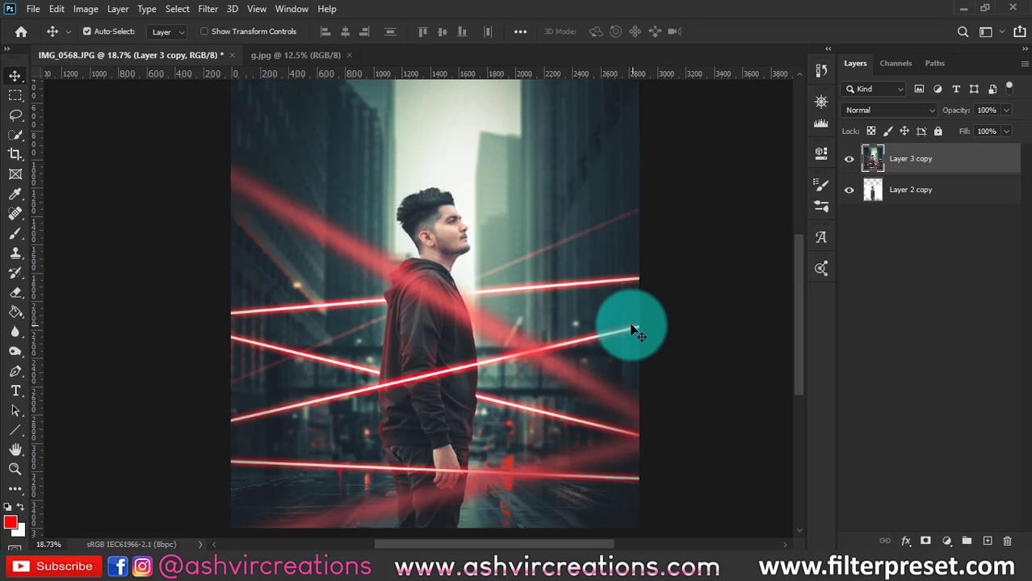
scroll(658, 325, up, 1)
scroll(528, 318, up, 1)
scroll(404, 219, up, 2)
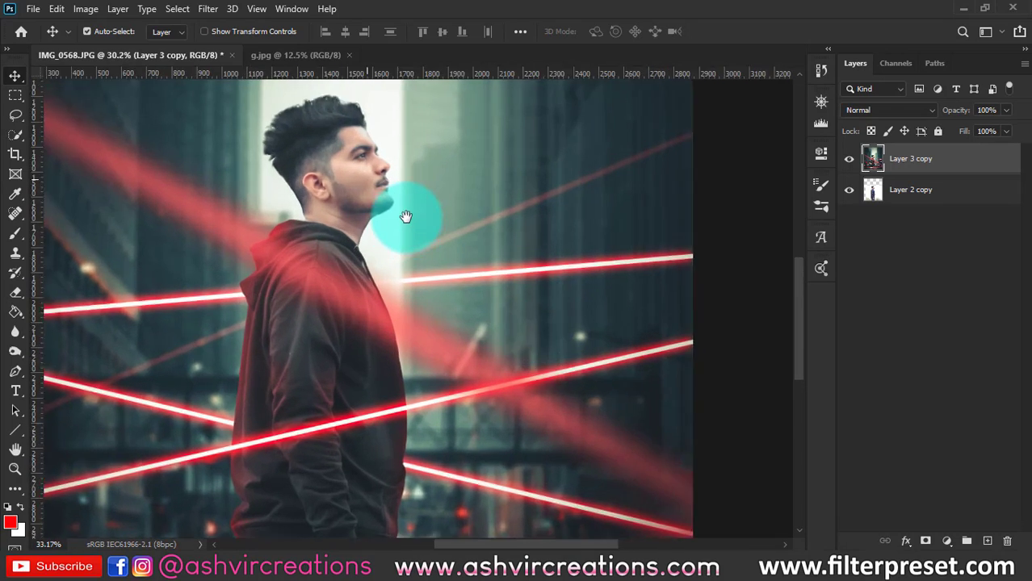
scroll(412, 219, down, 3)
scroll(414, 222, down, 2)
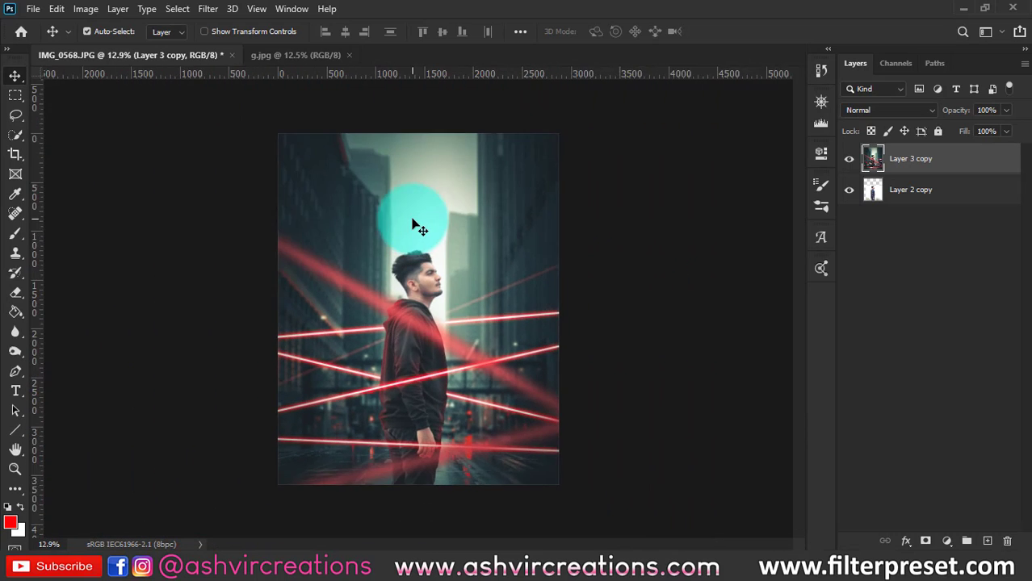
scroll(424, 210, up, 1)
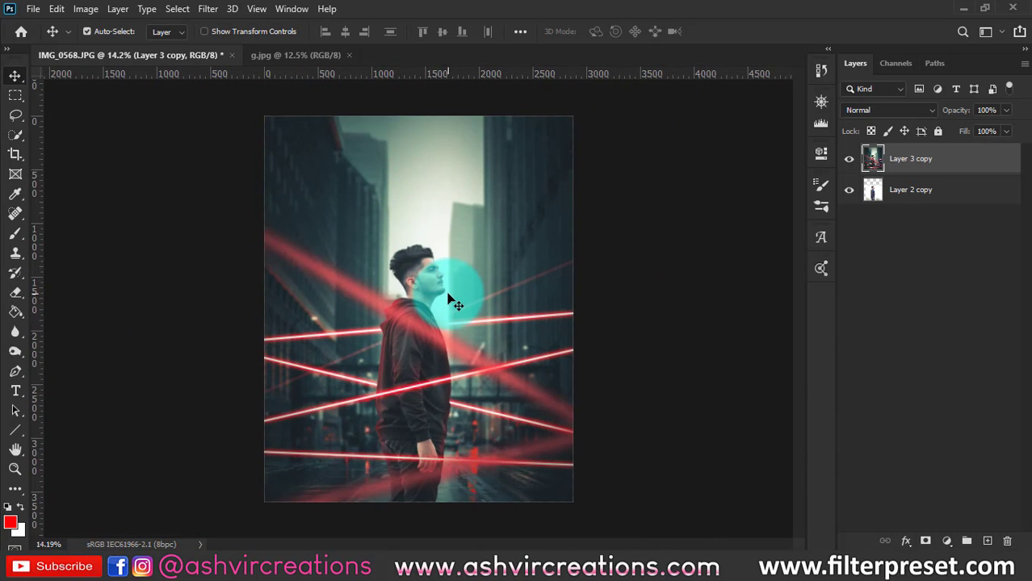
scroll(454, 303, up, 2)
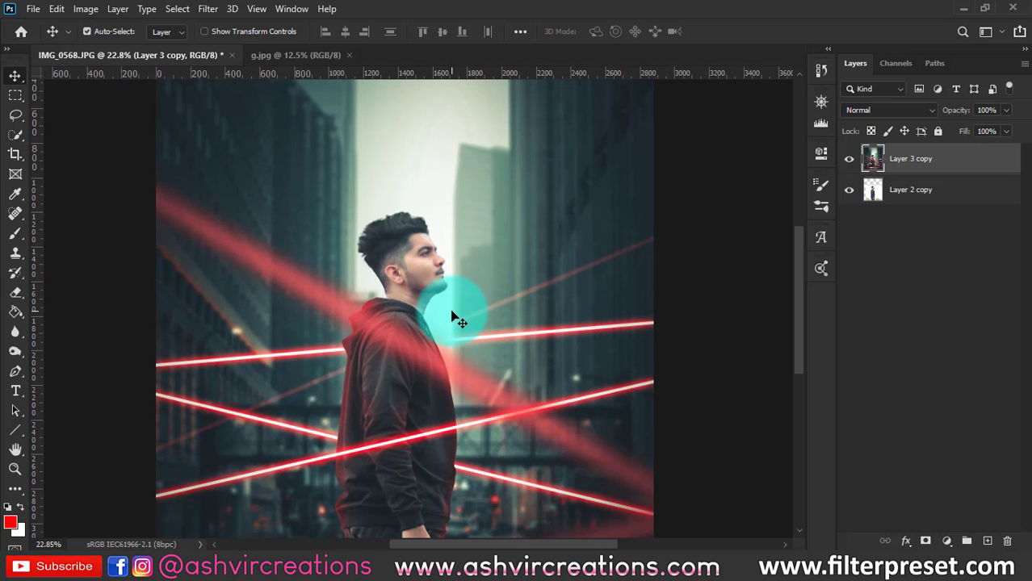
scroll(509, 319, down, 2)
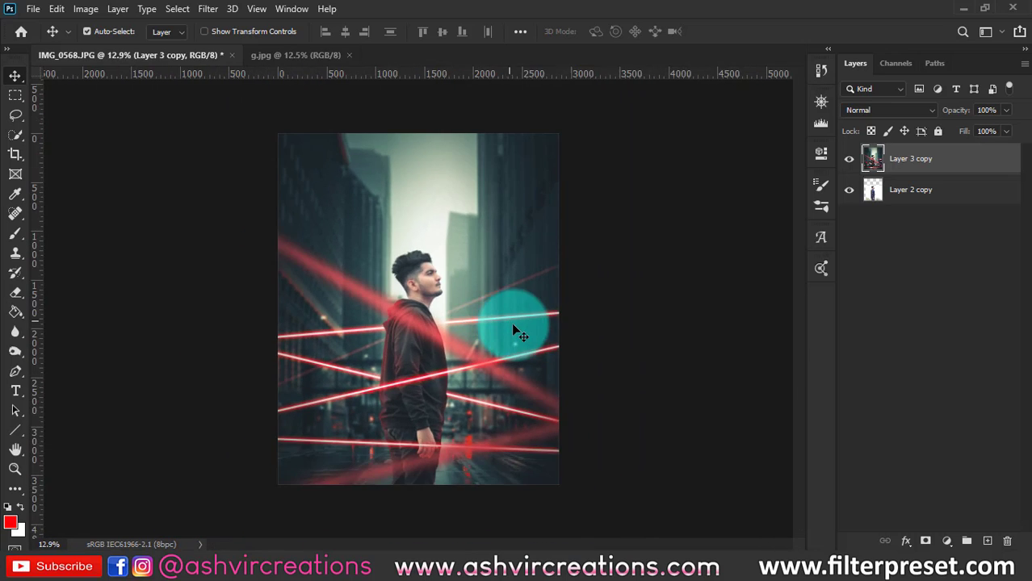
scroll(512, 323, up, 2)
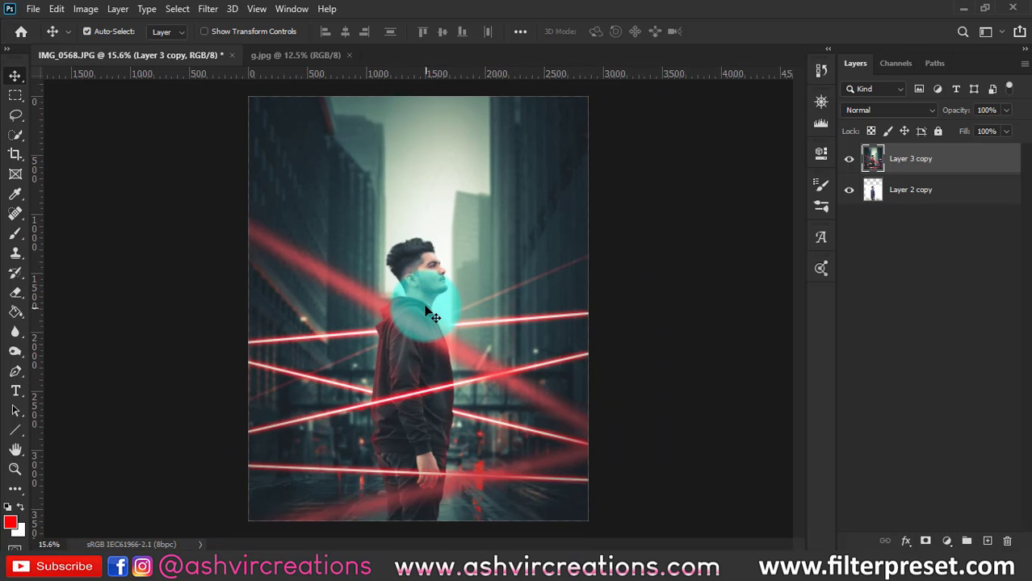
scroll(436, 339, up, 3)
scroll(597, 245, down, 2)
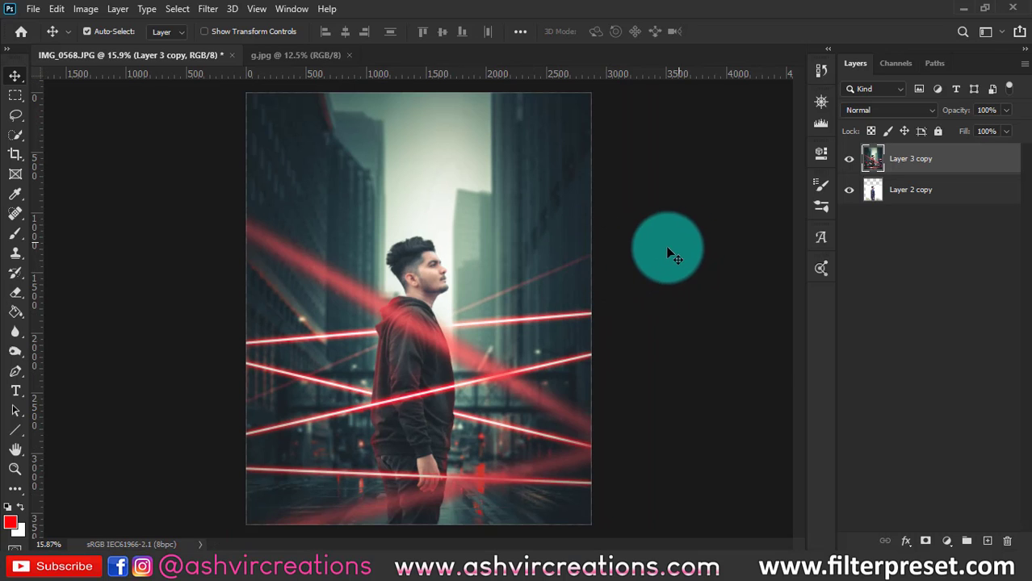
scroll(632, 410, up, 1)
scroll(634, 407, down, 2)
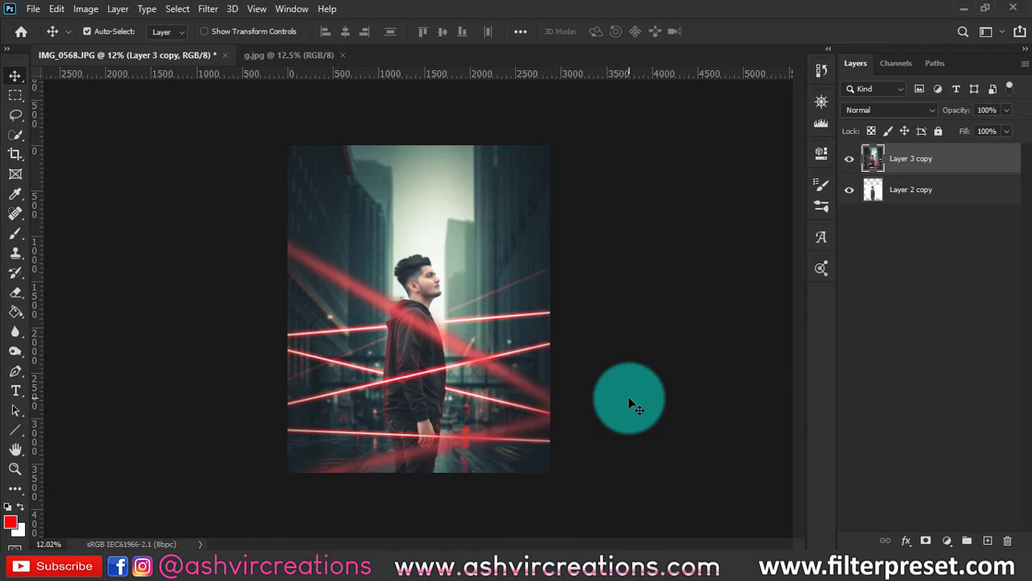